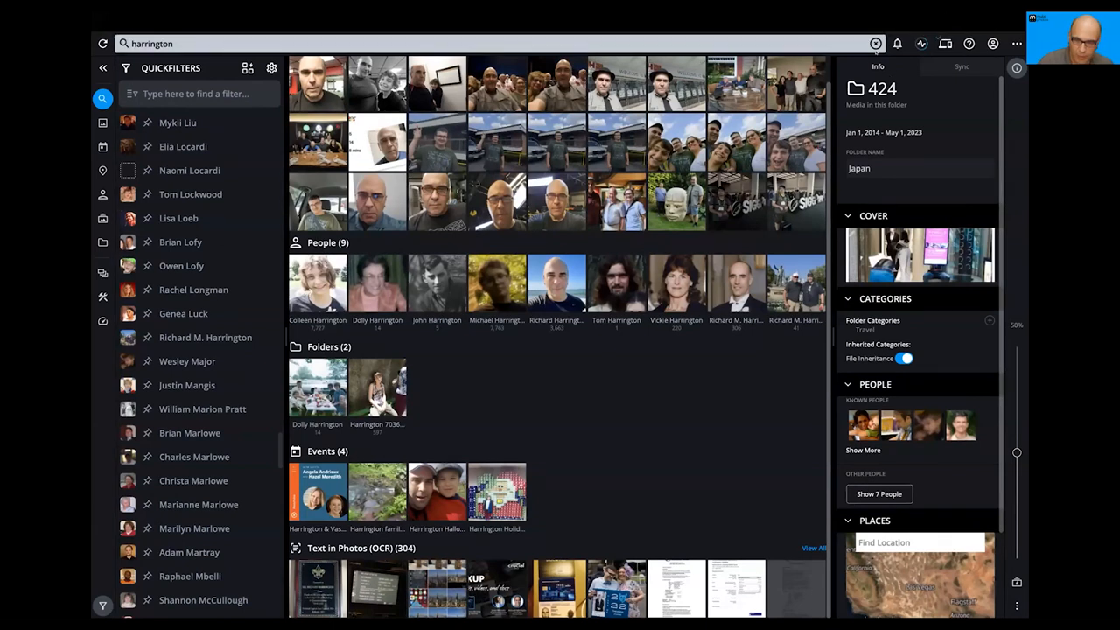
# Clear the harrington search and switch the library to the Work space
pyautogui.press('Escape')
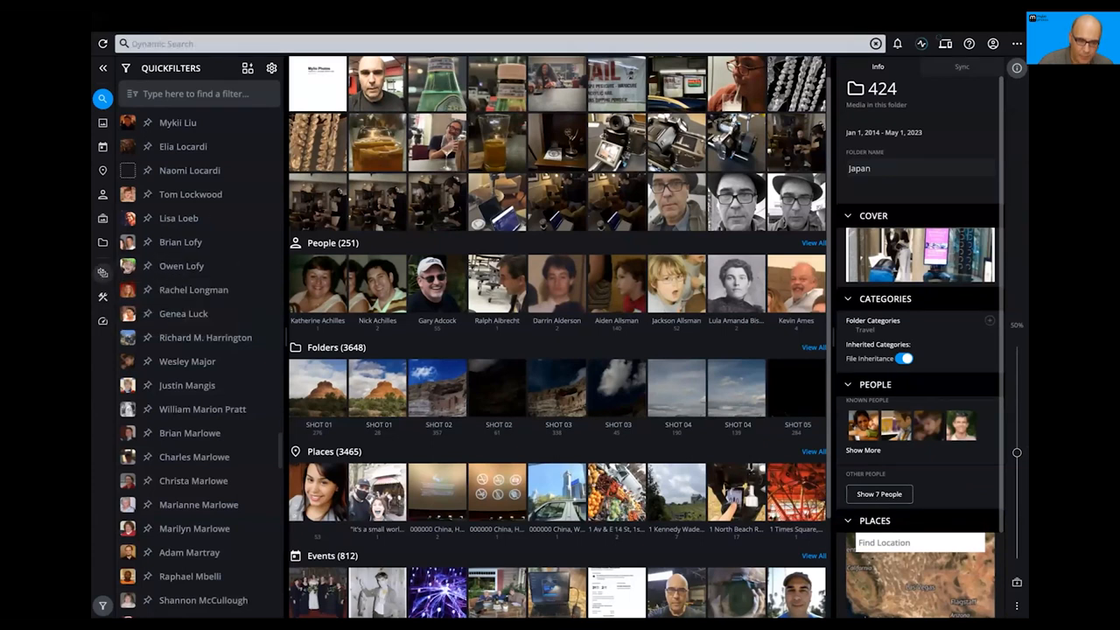
pyautogui.click(102, 273)
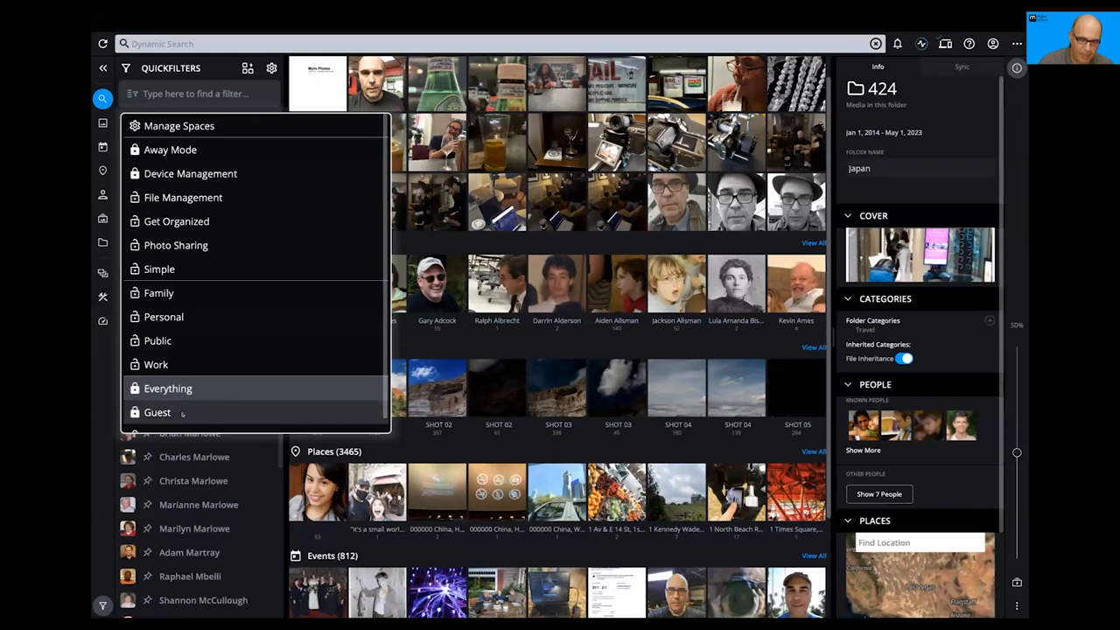
pyautogui.scroll(-1, 182, 414)
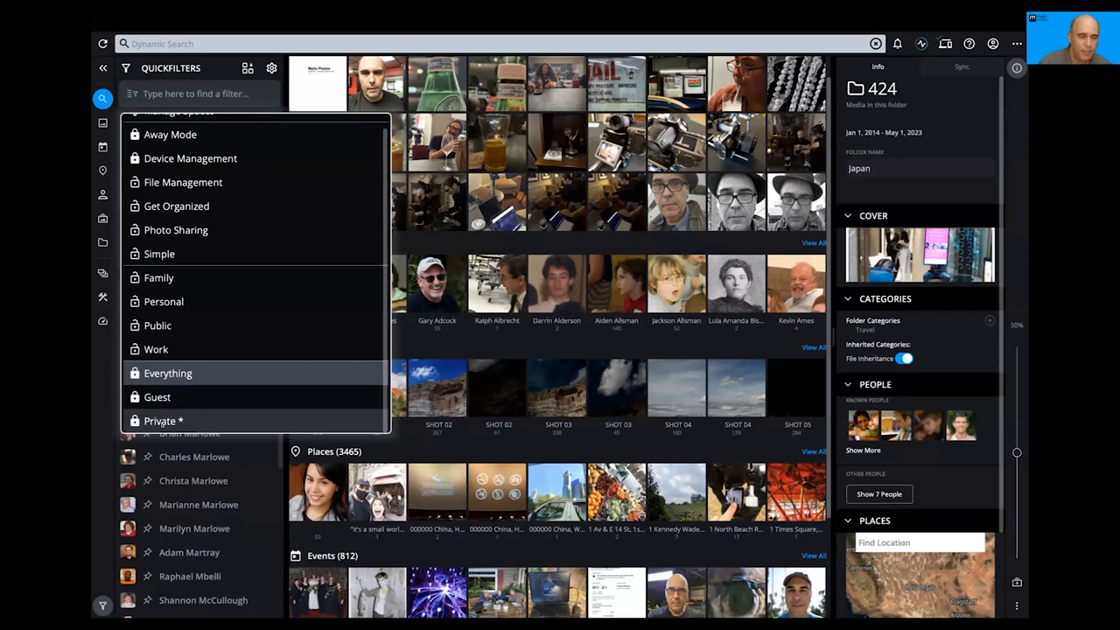
pyautogui.click(169, 347)
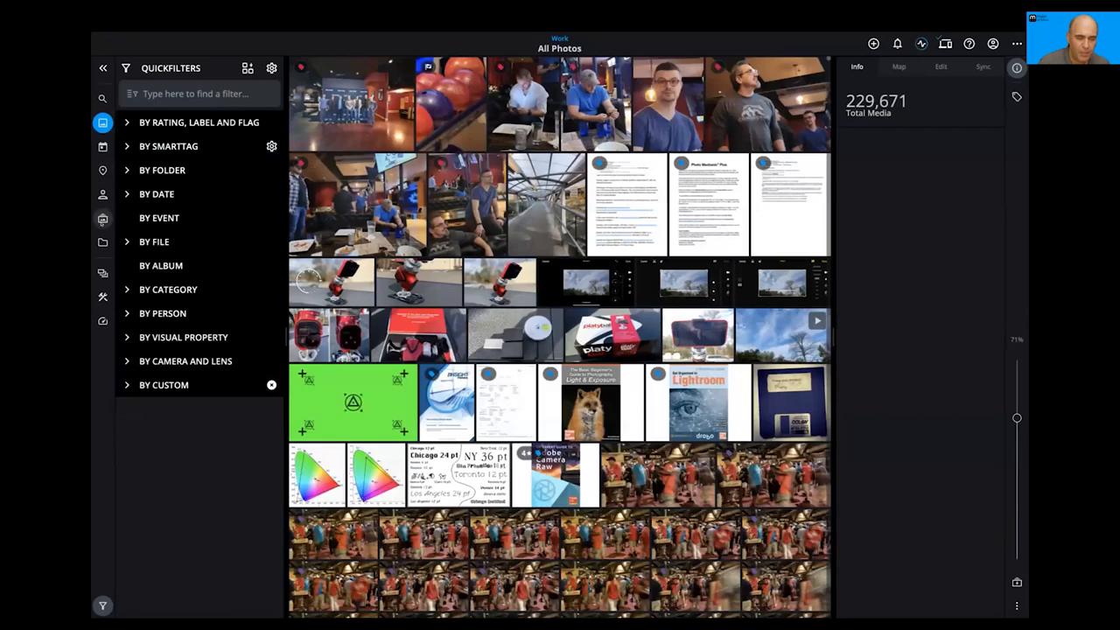
# Browse the top-level Folders overview, then switch the library to the Family space
pyautogui.click(104, 242)
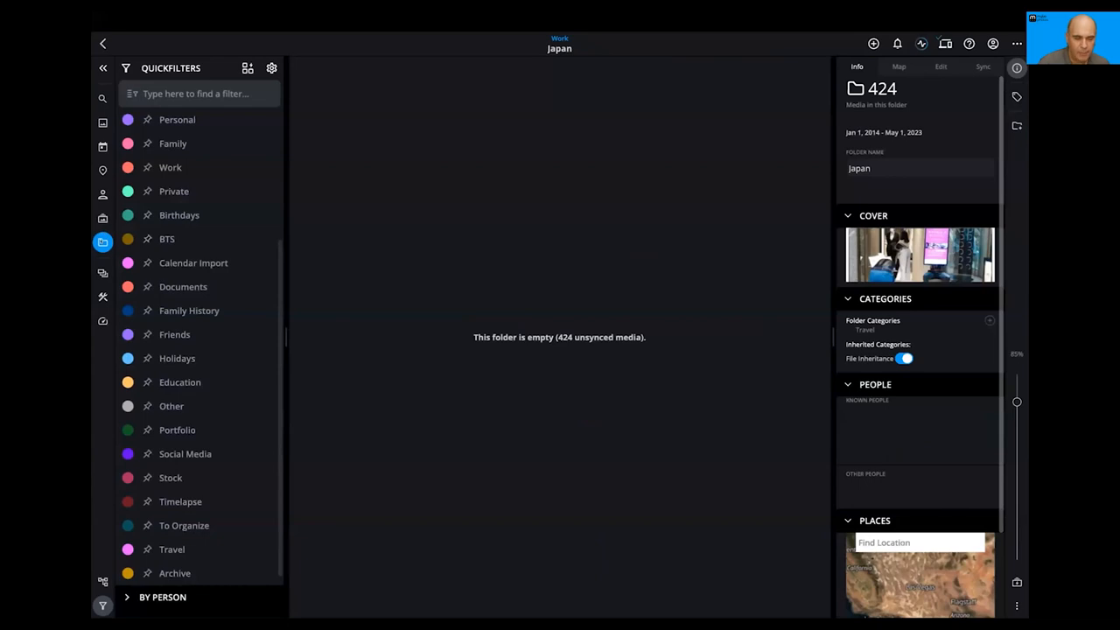
pyautogui.click(104, 242)
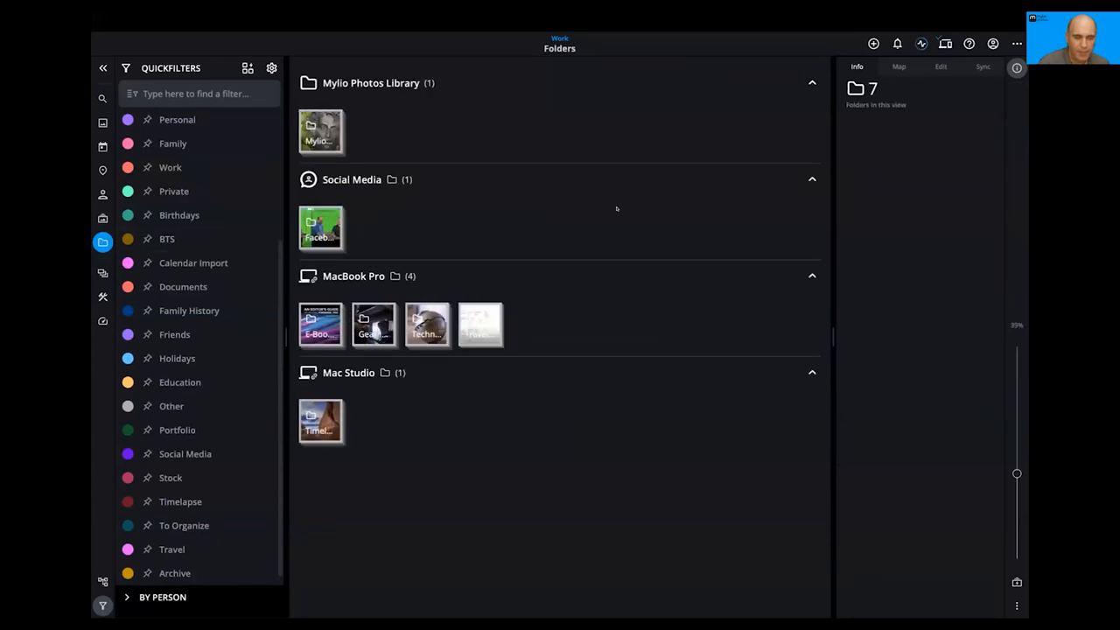
pyautogui.scroll(5, 617, 208)
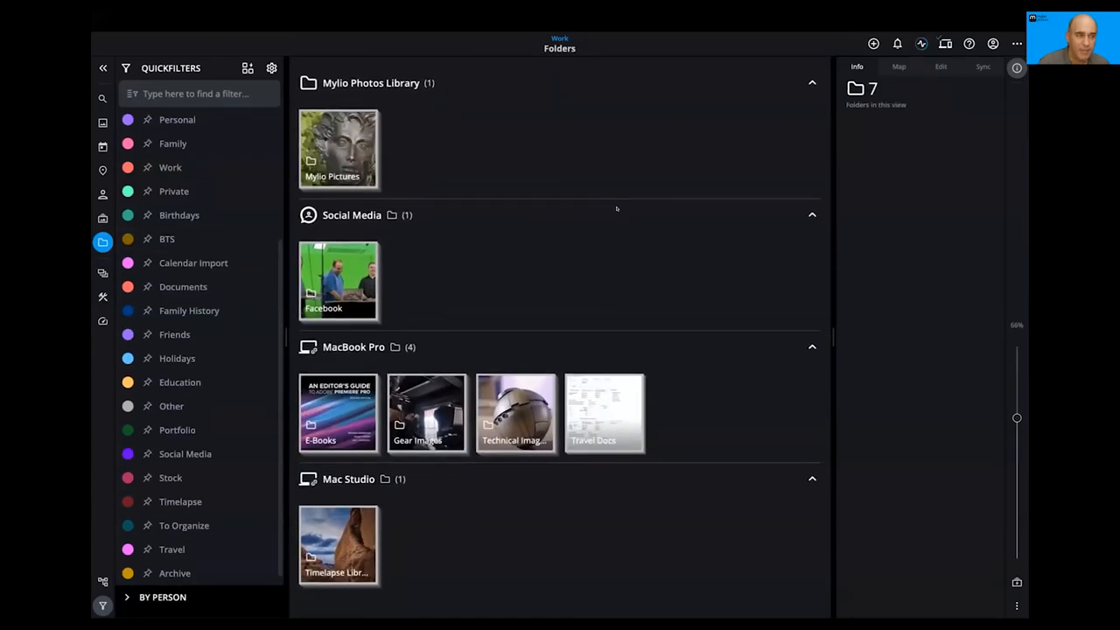
pyautogui.scroll(3, 617, 208)
pyautogui.scroll(2, 624, 196)
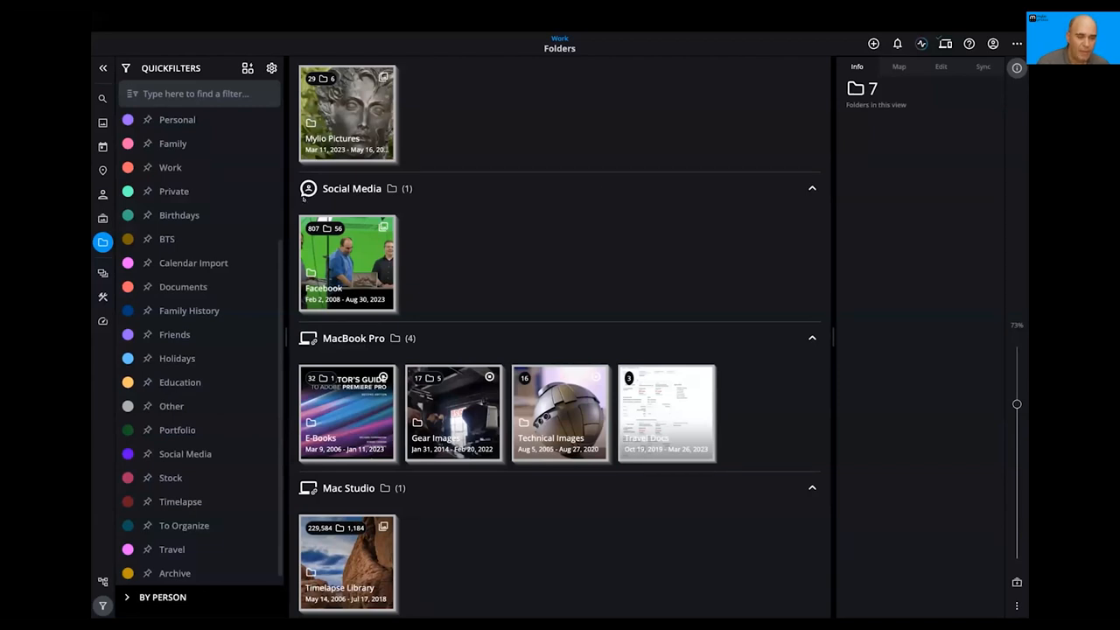
pyautogui.click(104, 274)
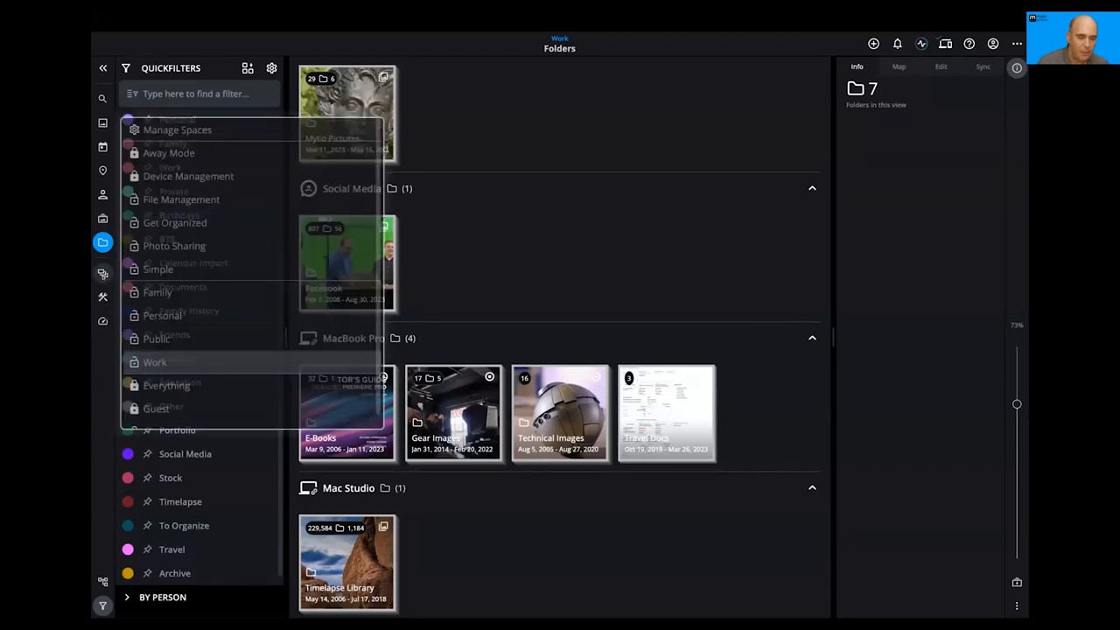
pyautogui.click(159, 293)
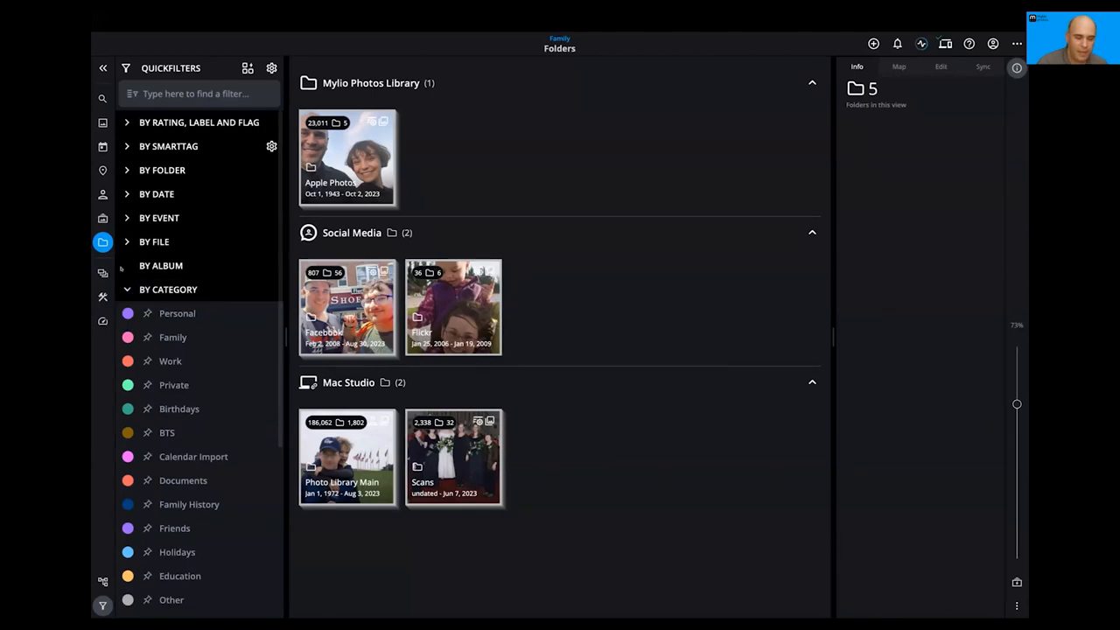
# From Dashboard > Devices, set the S23 Ultra's current space to Family
pyautogui.click(104, 321)
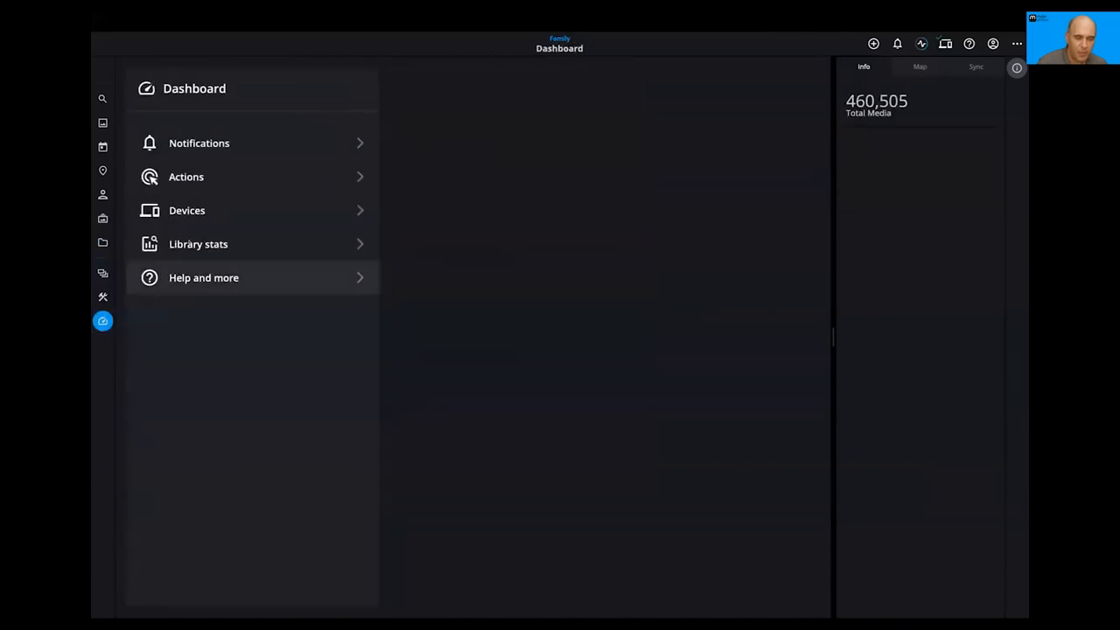
pyautogui.click(208, 211)
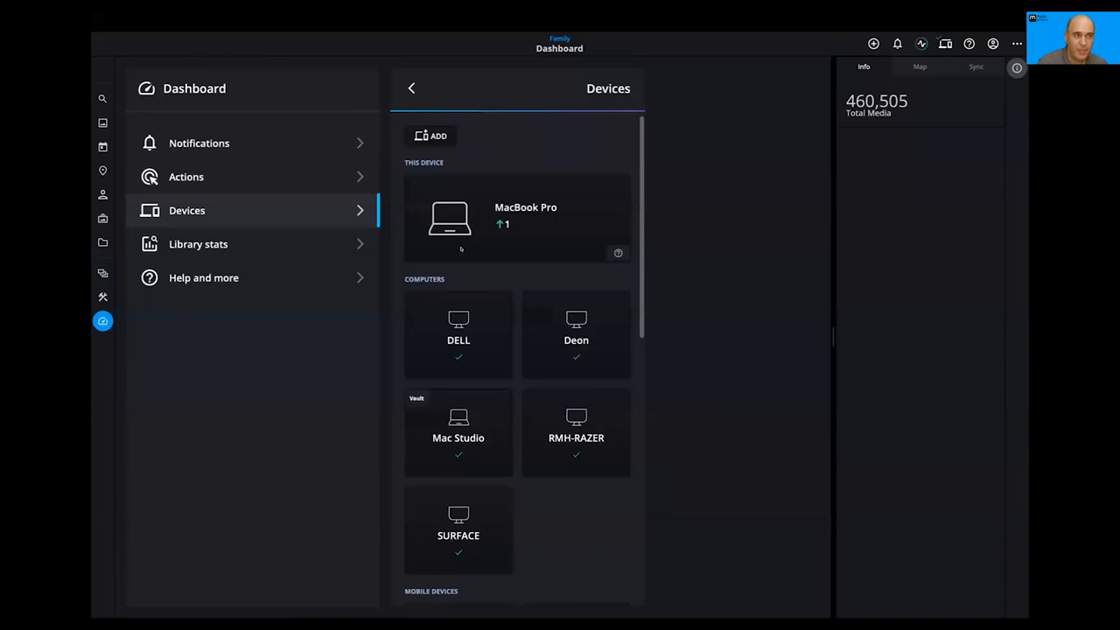
pyautogui.scroll(-2, 461, 249)
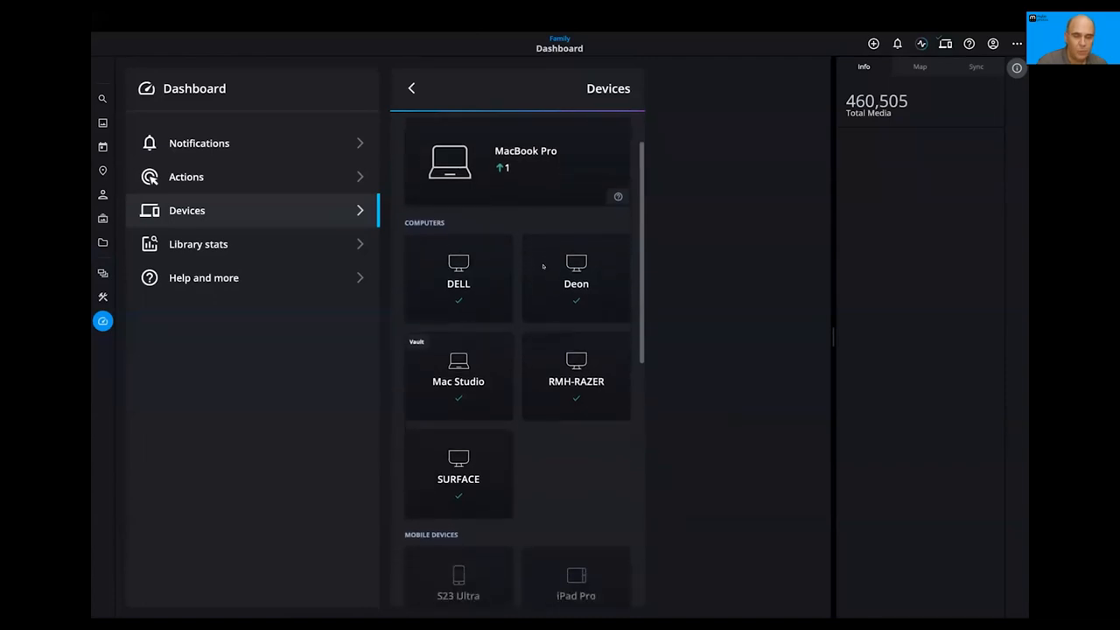
pyautogui.scroll(-3, 543, 265)
pyautogui.scroll(-3, 525, 306)
pyautogui.scroll(-2, 518, 337)
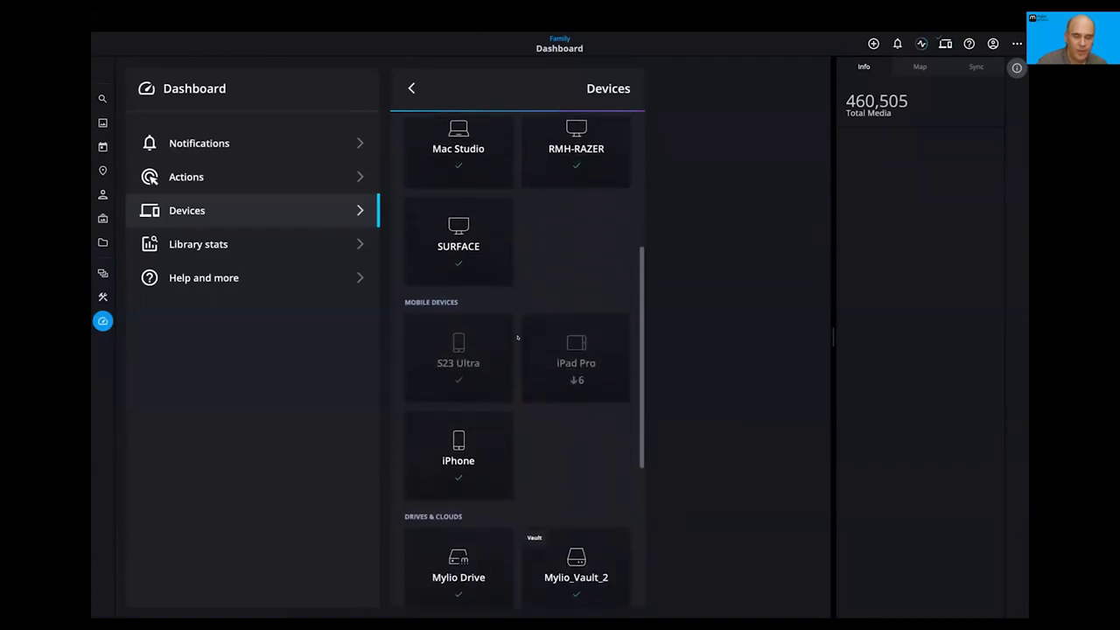
pyautogui.click(473, 338)
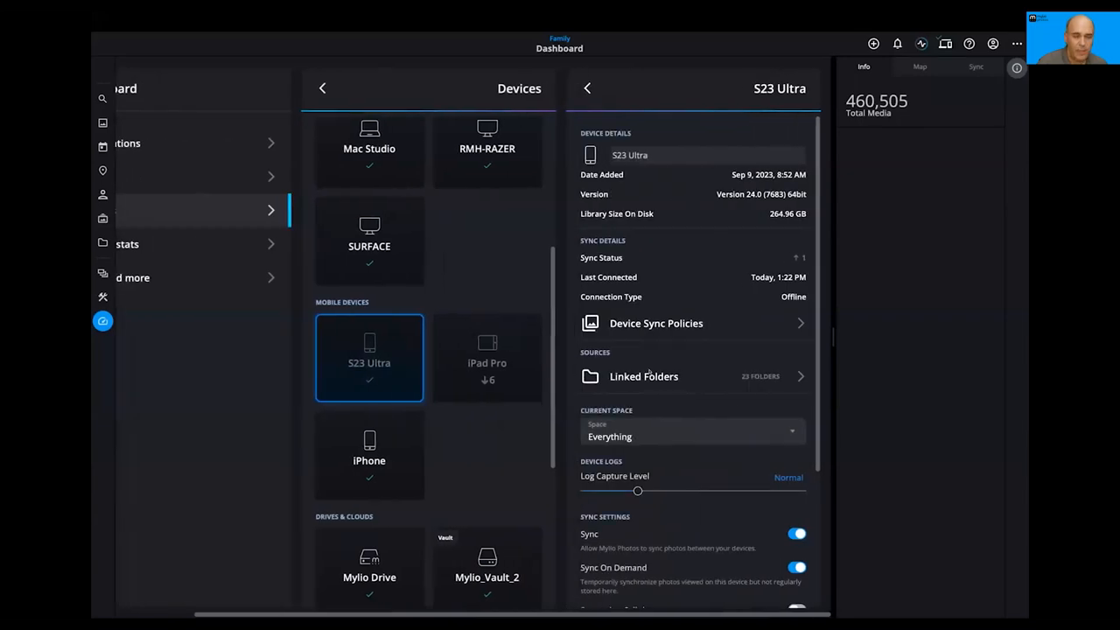
pyautogui.click(722, 431)
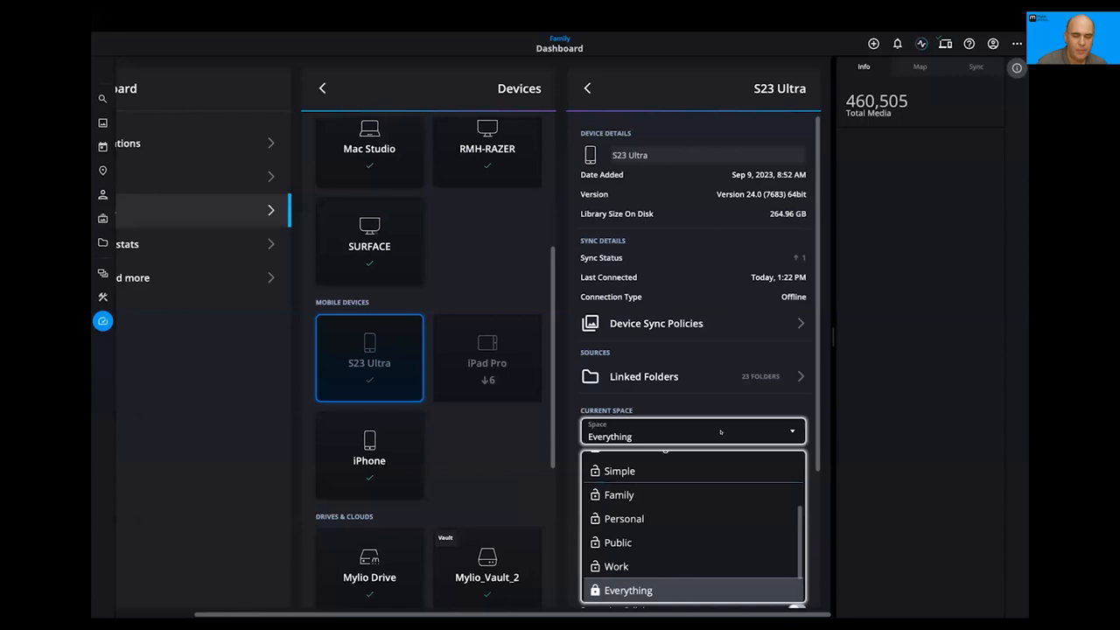
pyautogui.click(619, 494)
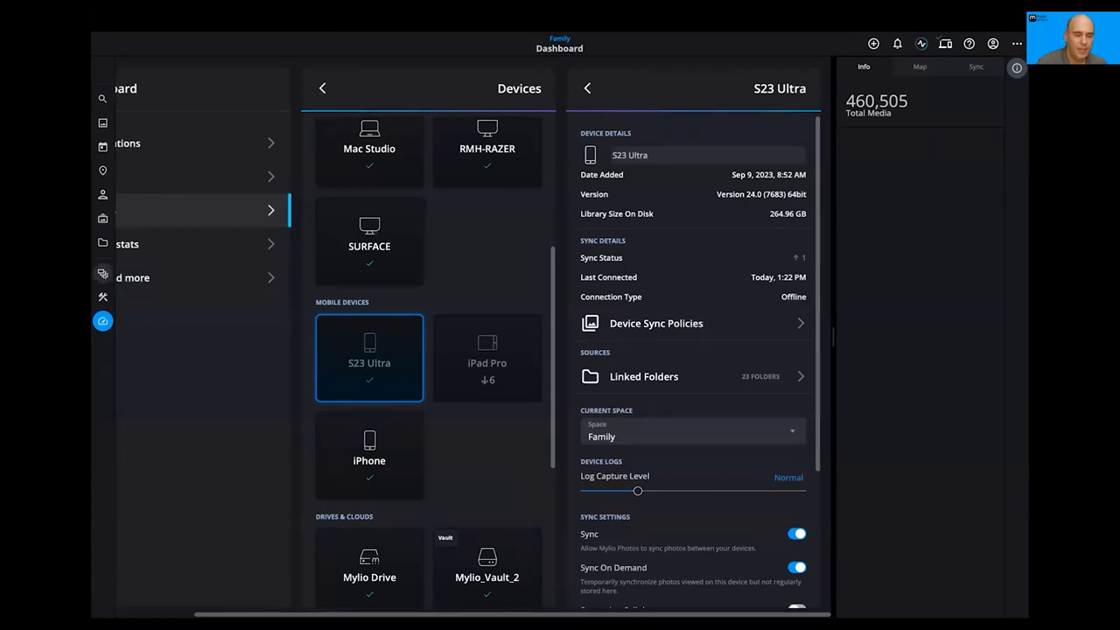
pyautogui.click(103, 273)
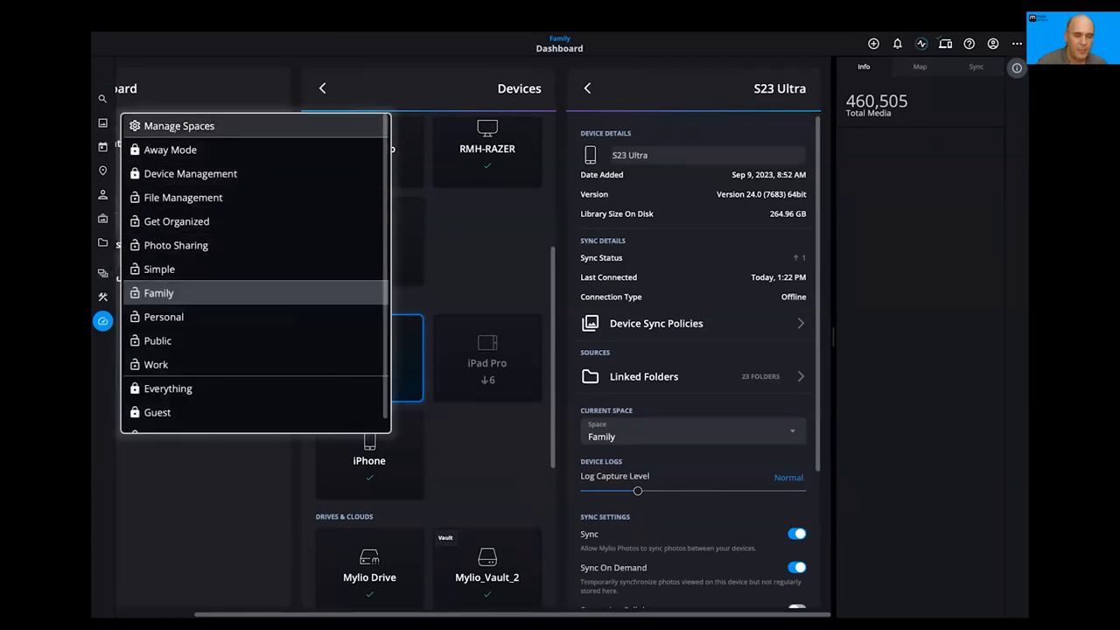
# In the Family space's permissions, stop allowing access to settings
pyautogui.click(179, 125)
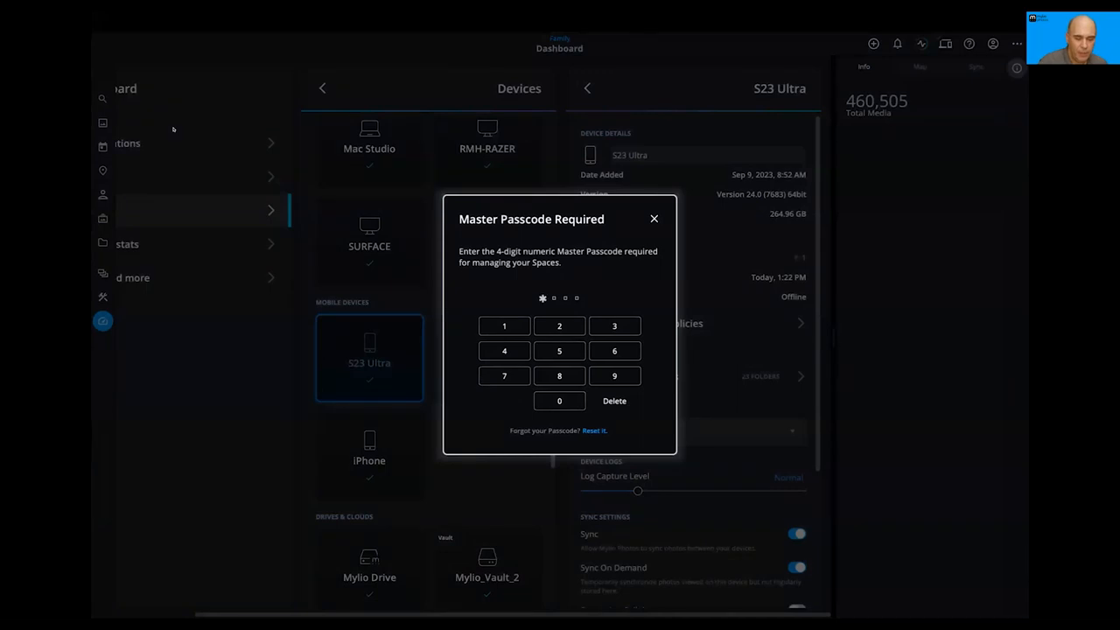
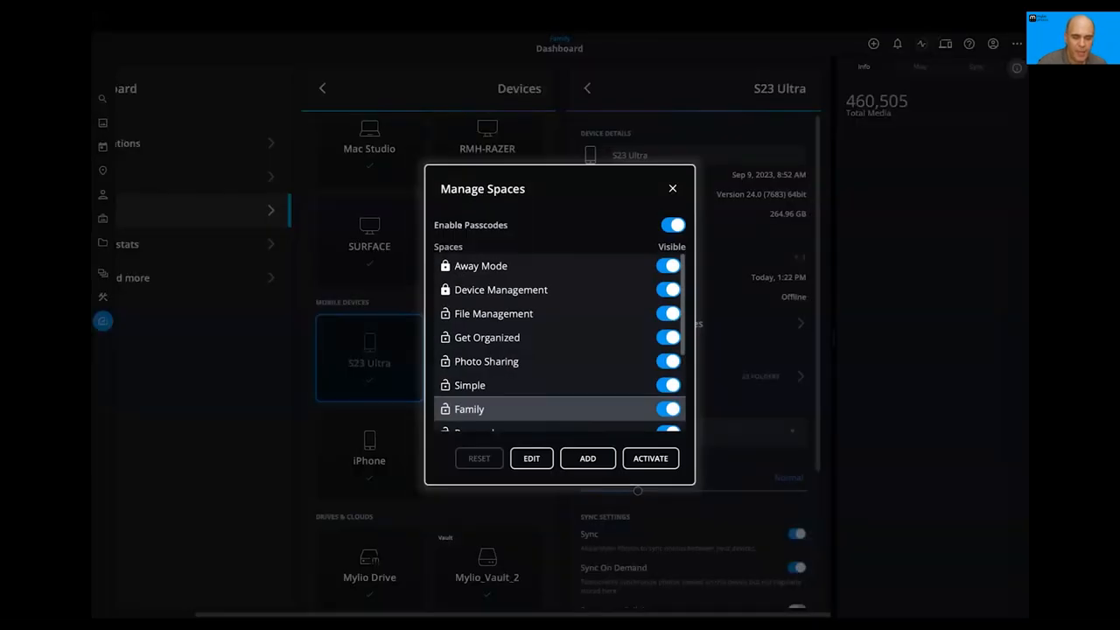
pyautogui.click(547, 458)
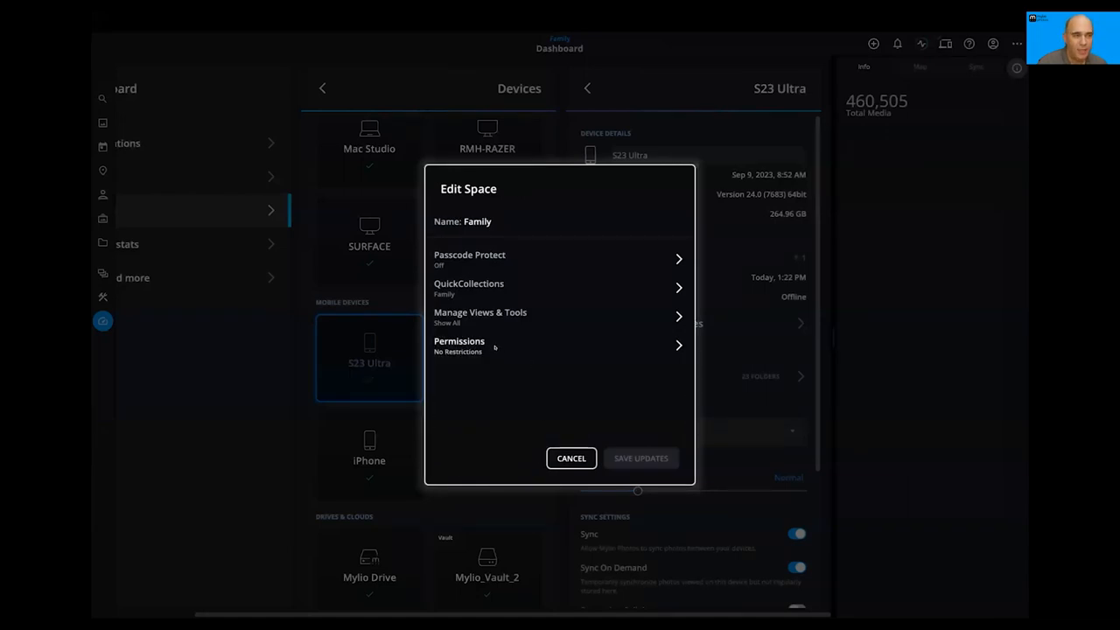
pyautogui.click(494, 348)
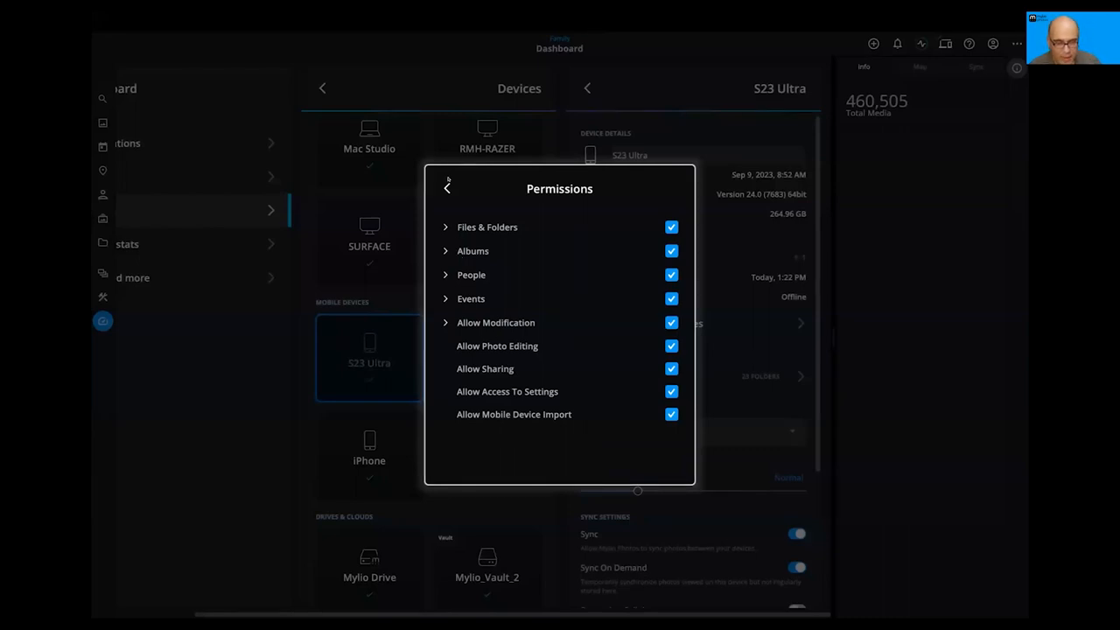
pyautogui.click(671, 391)
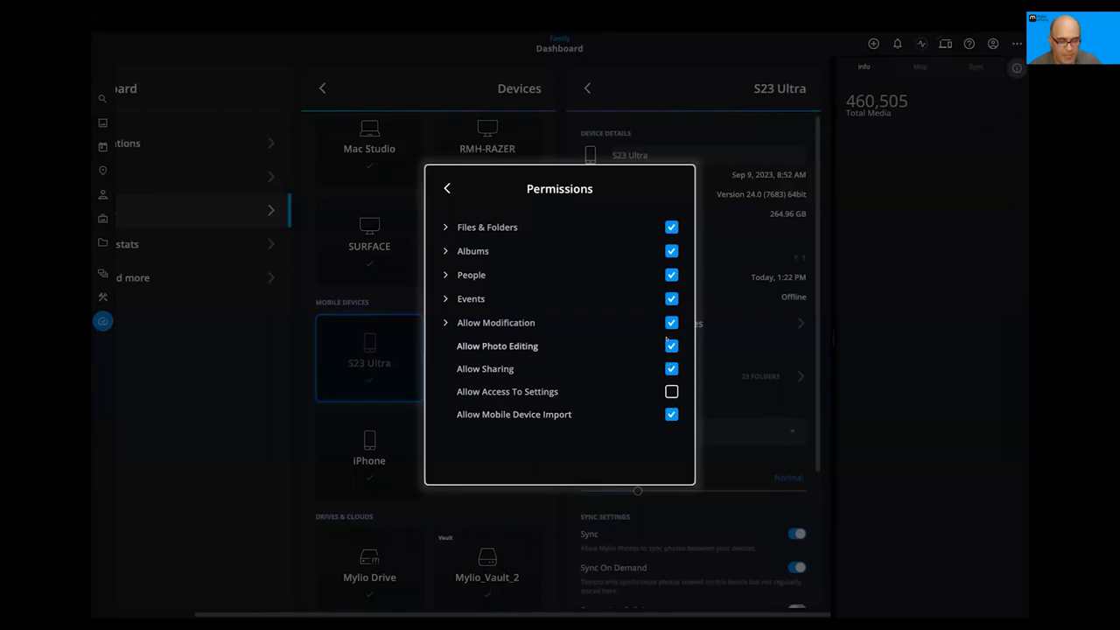
# Disallow deleting people, albums and files & folders in the Family space
pyautogui.click(445, 275)
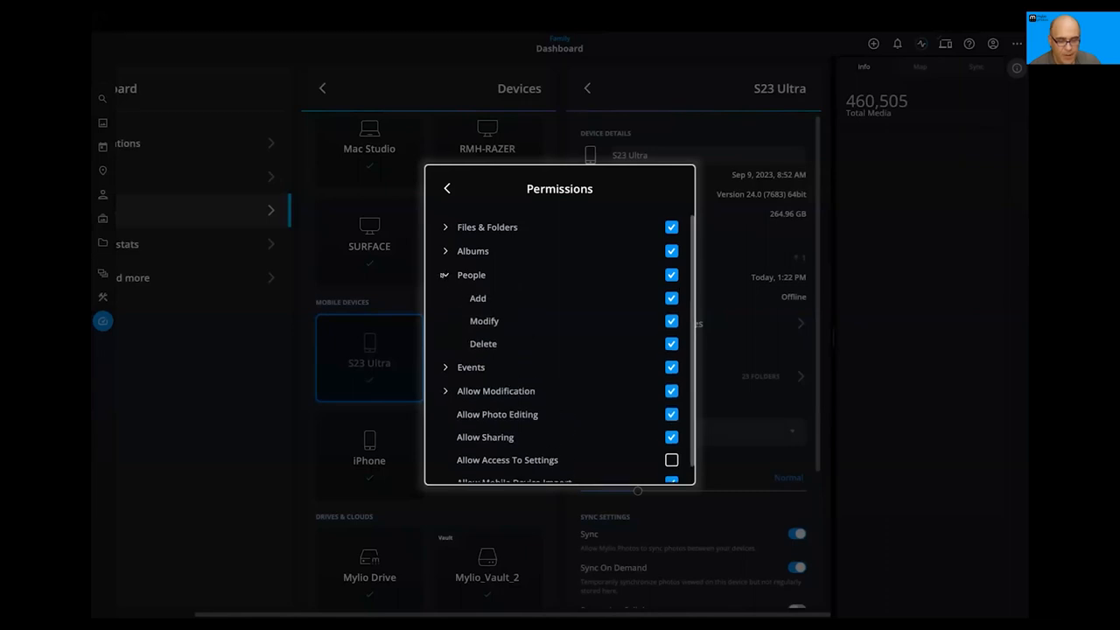
pyautogui.click(672, 344)
pyautogui.click(444, 250)
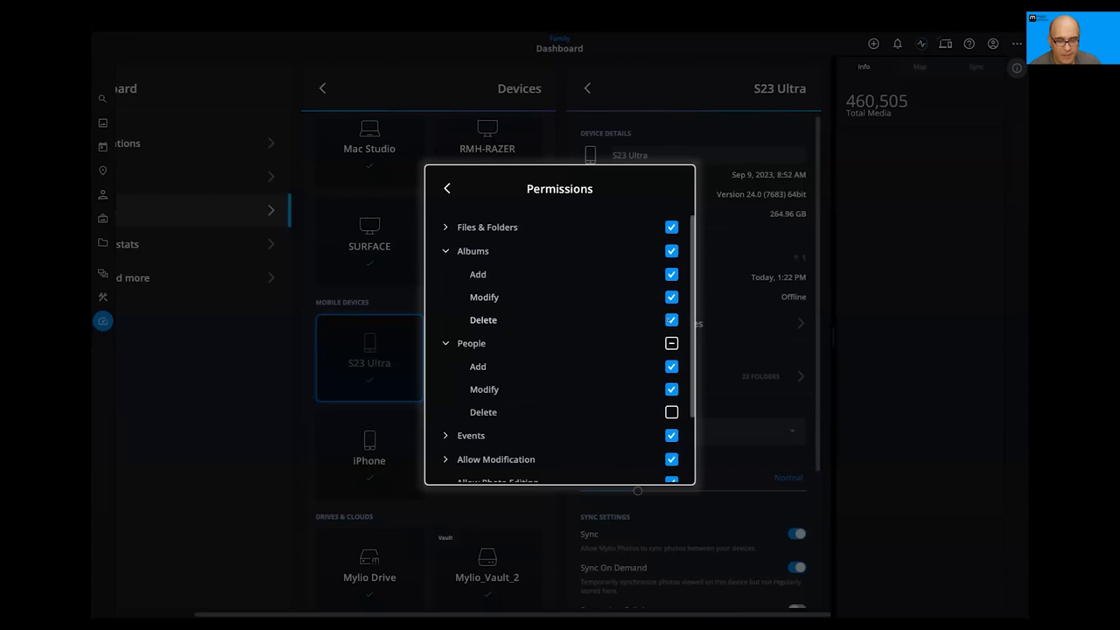
pyautogui.click(483, 320)
pyautogui.click(490, 227)
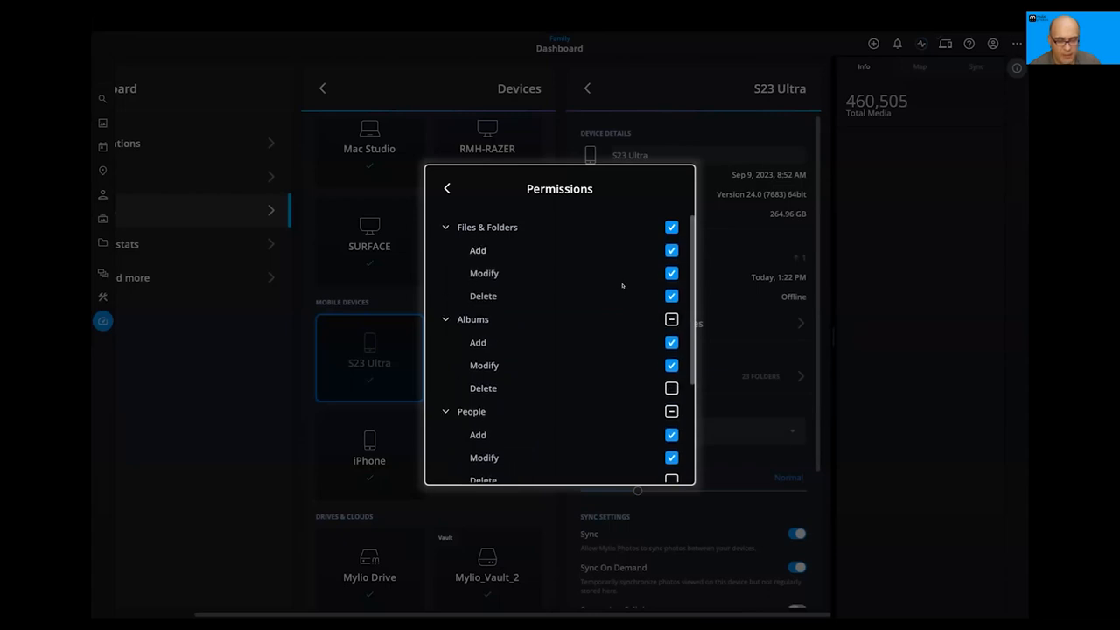
pyautogui.click(671, 297)
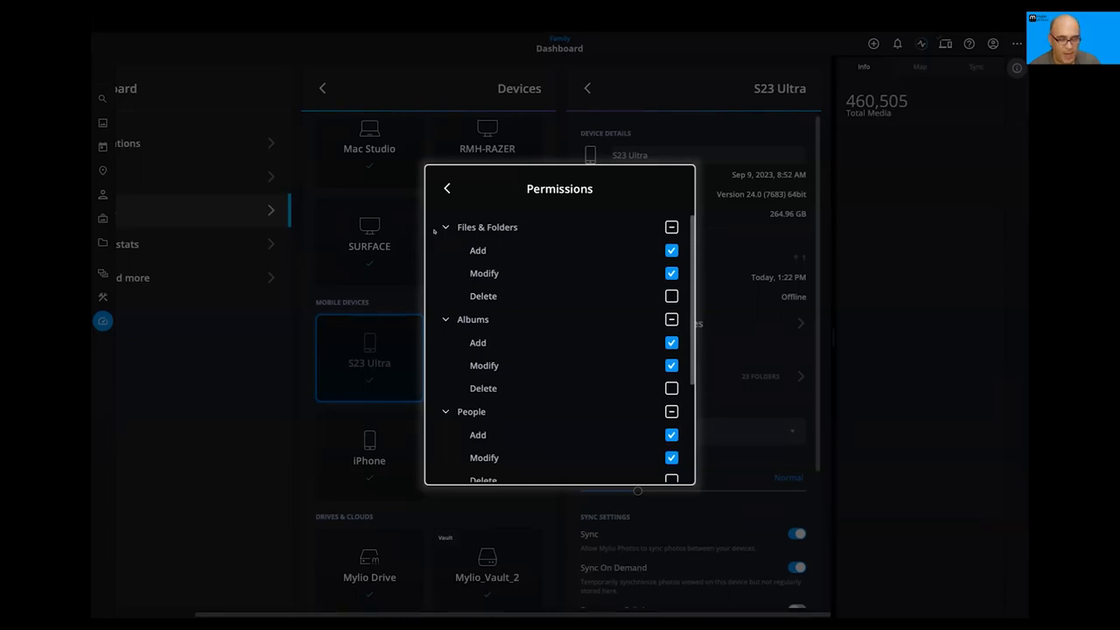
pyautogui.click(445, 227)
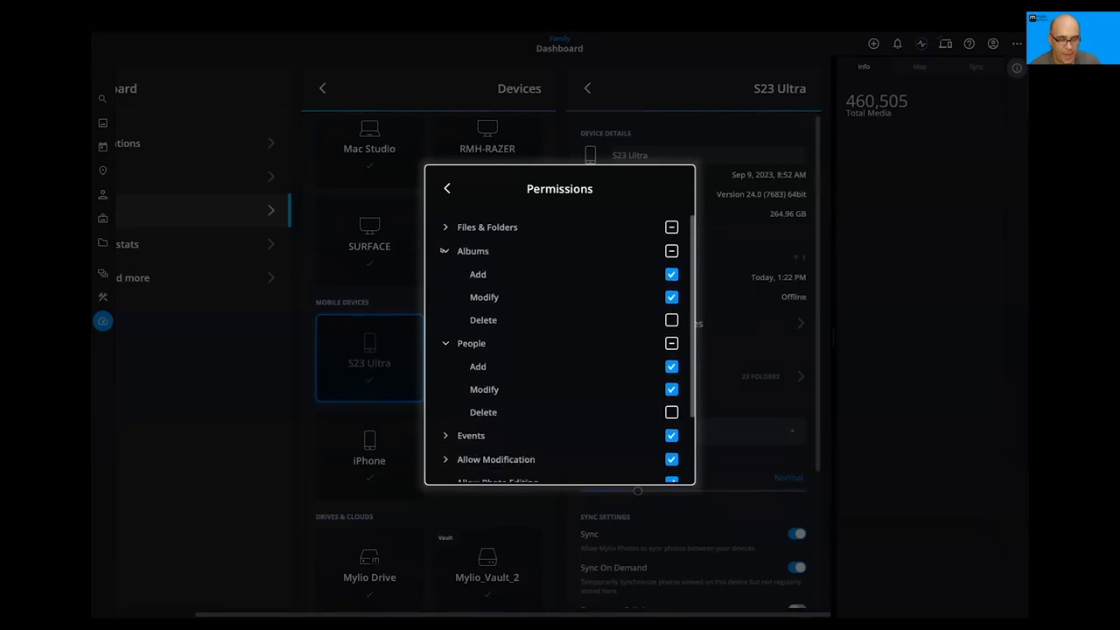
pyautogui.click(445, 251)
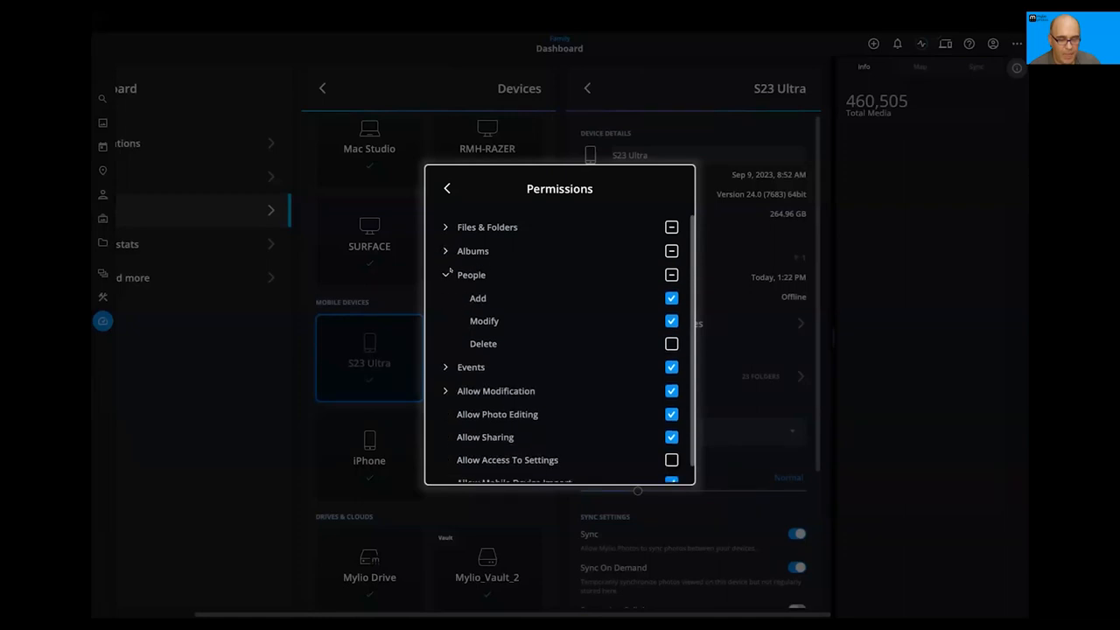
pyautogui.click(445, 275)
# Disallow deleting events and modifying keywords and categories
pyautogui.click(445, 298)
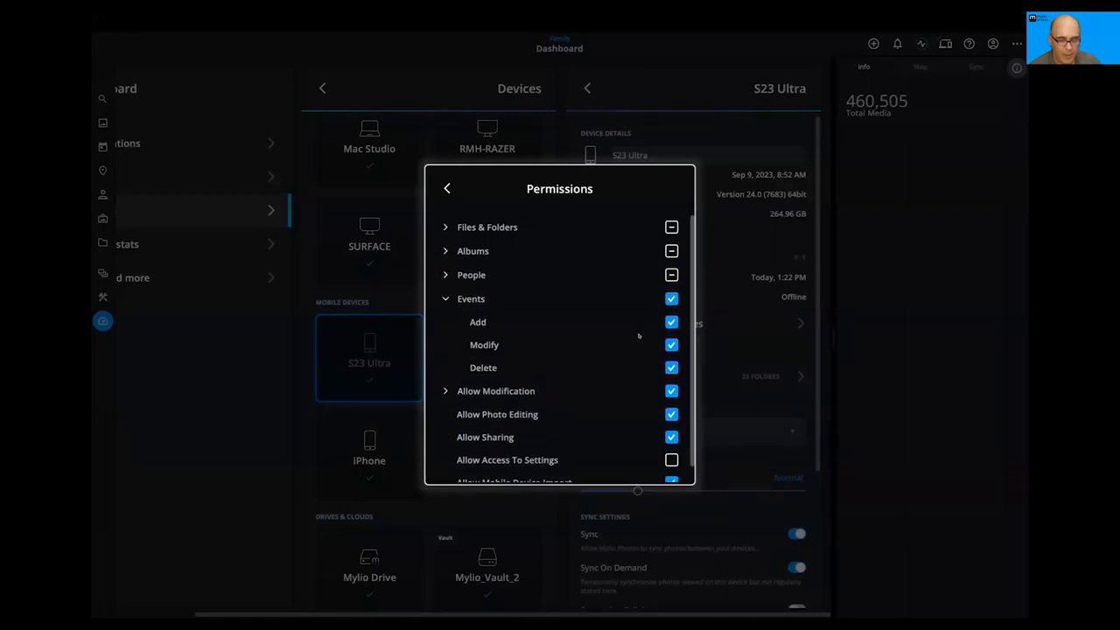
pyautogui.click(671, 367)
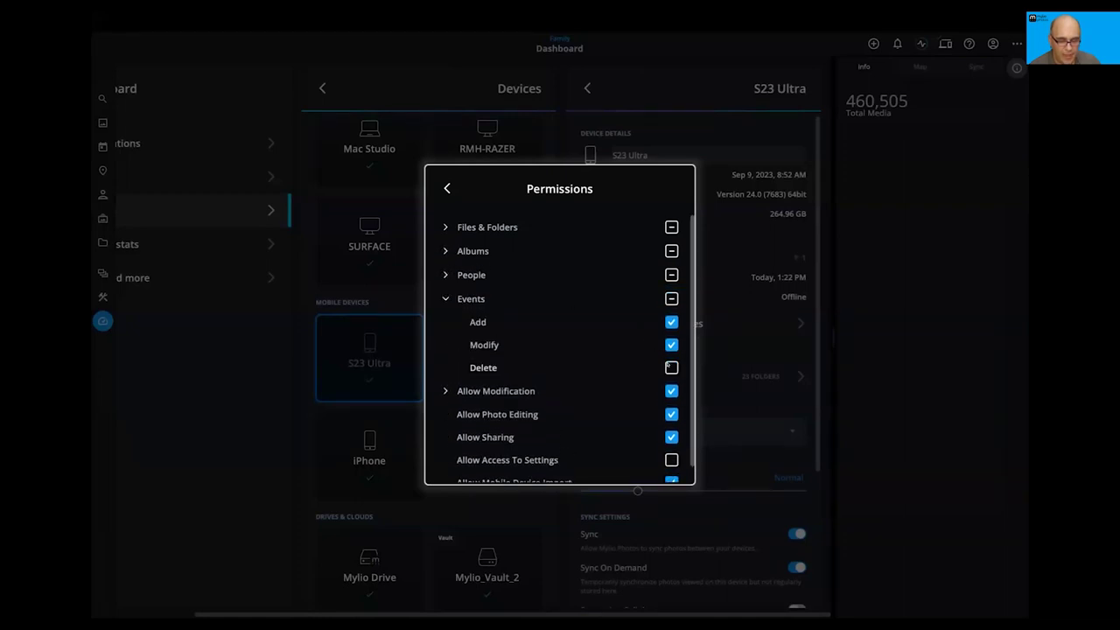
pyautogui.click(446, 300)
pyautogui.click(446, 323)
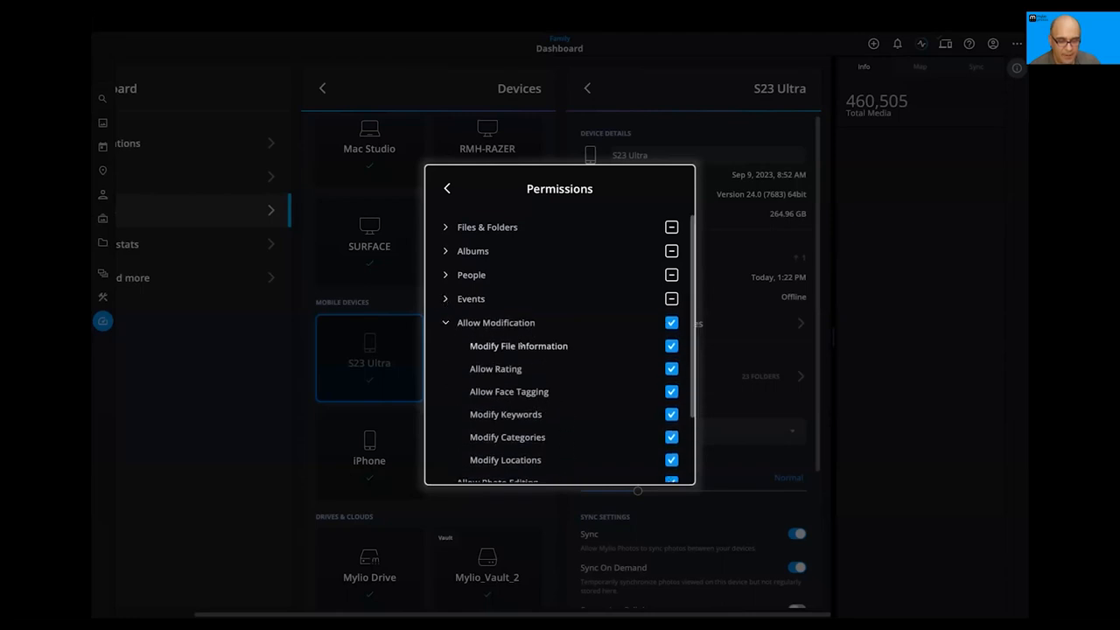
pyautogui.scroll(-2, 567, 348)
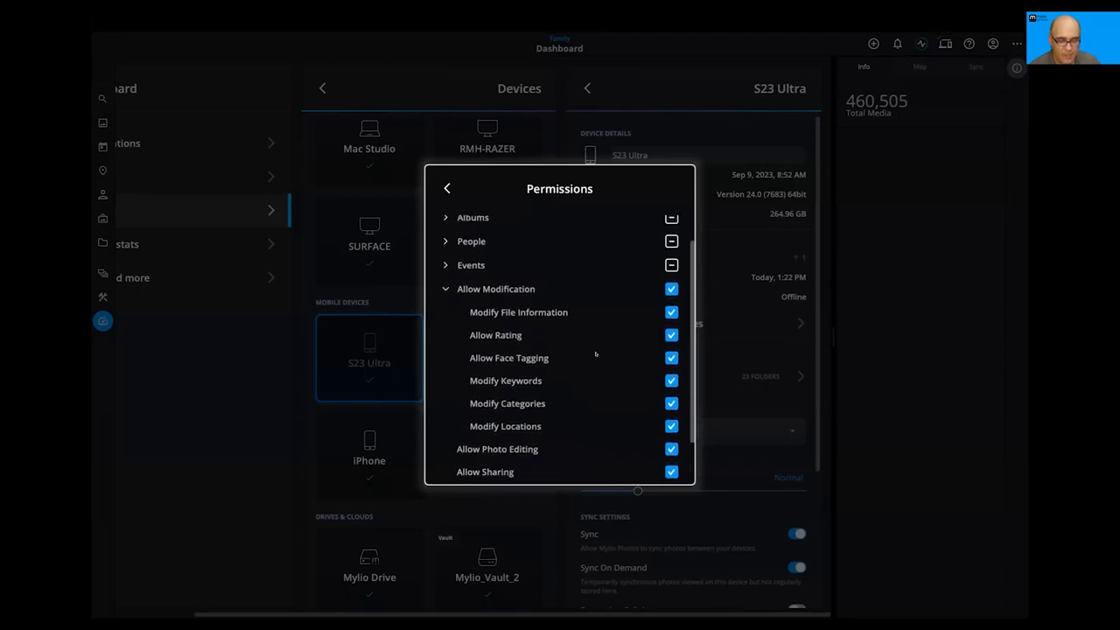
pyautogui.click(671, 381)
pyautogui.click(672, 403)
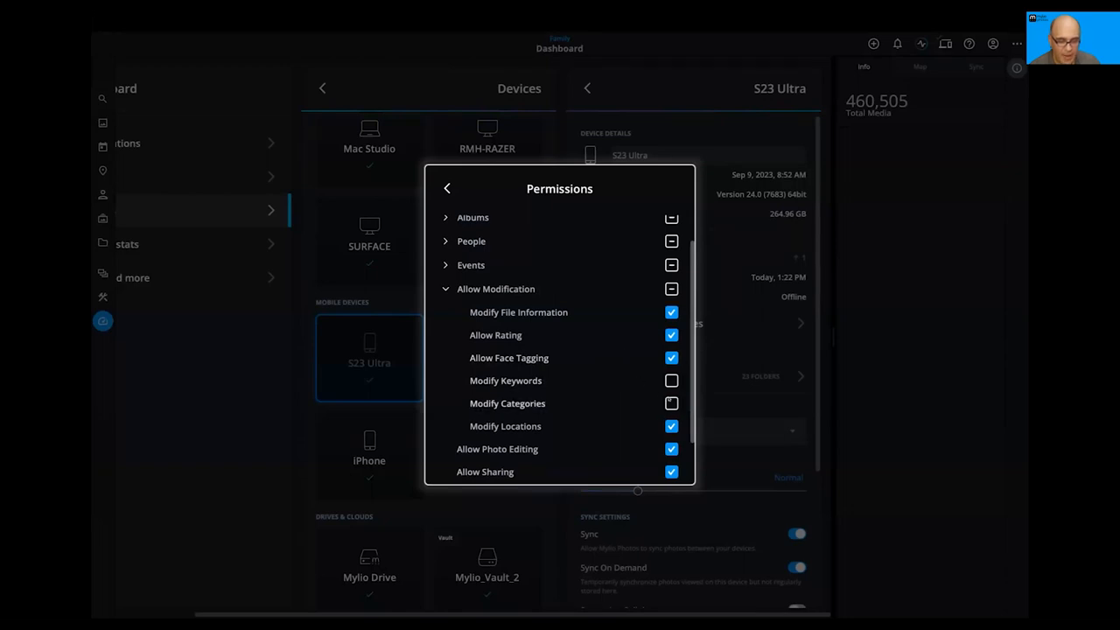
pyautogui.scroll(-1, 674, 407)
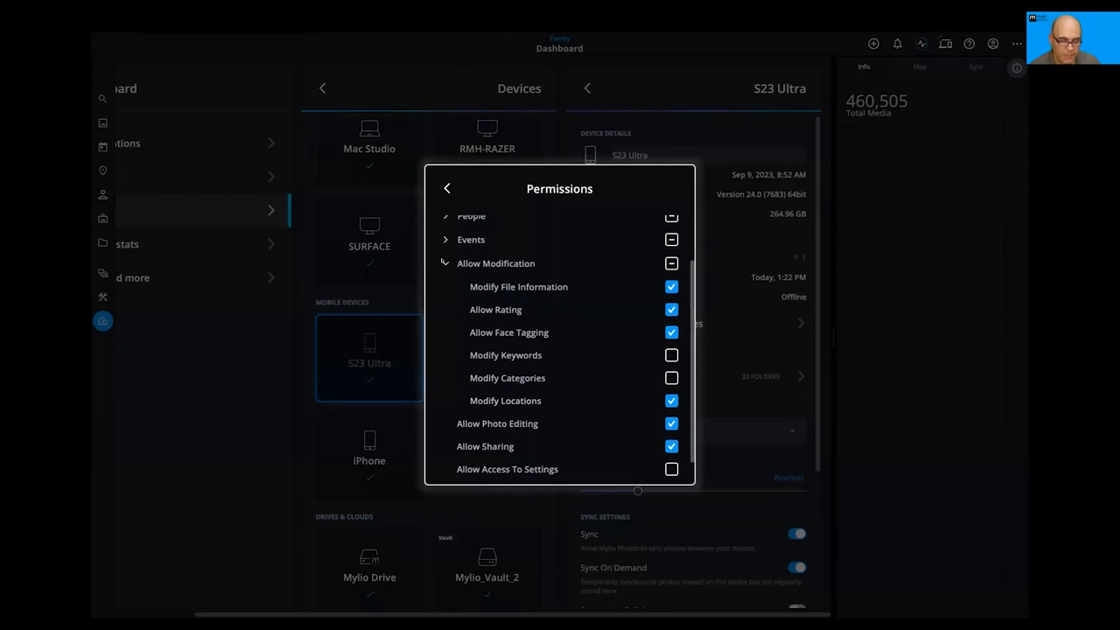
pyautogui.click(446, 263)
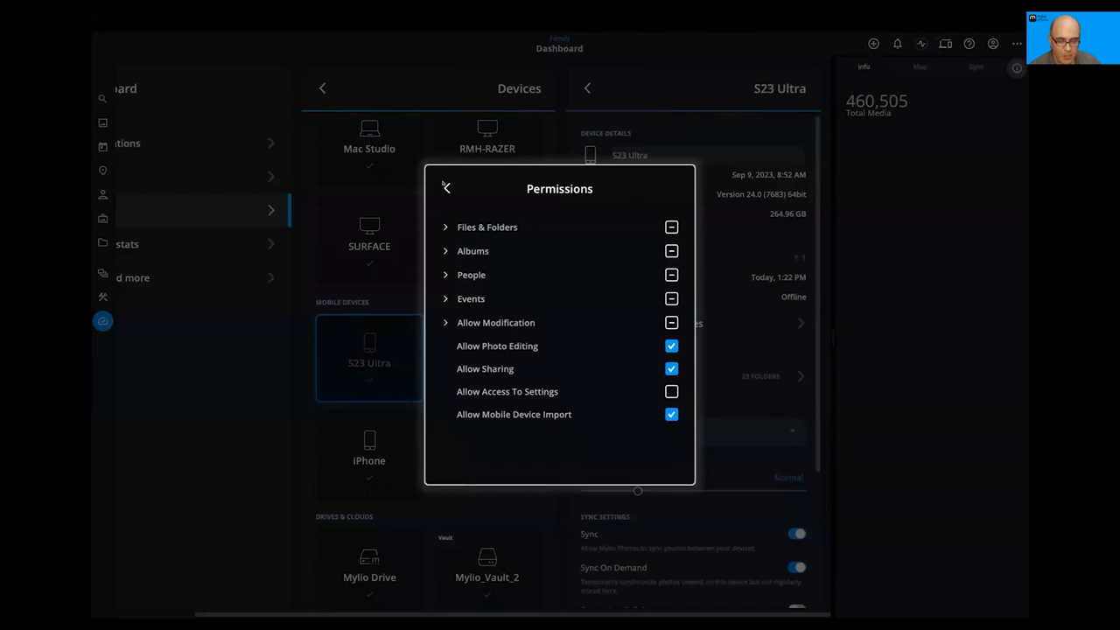
# Require the master passcode for the Family space, also to exit it, and save the updates
pyautogui.click(445, 188)
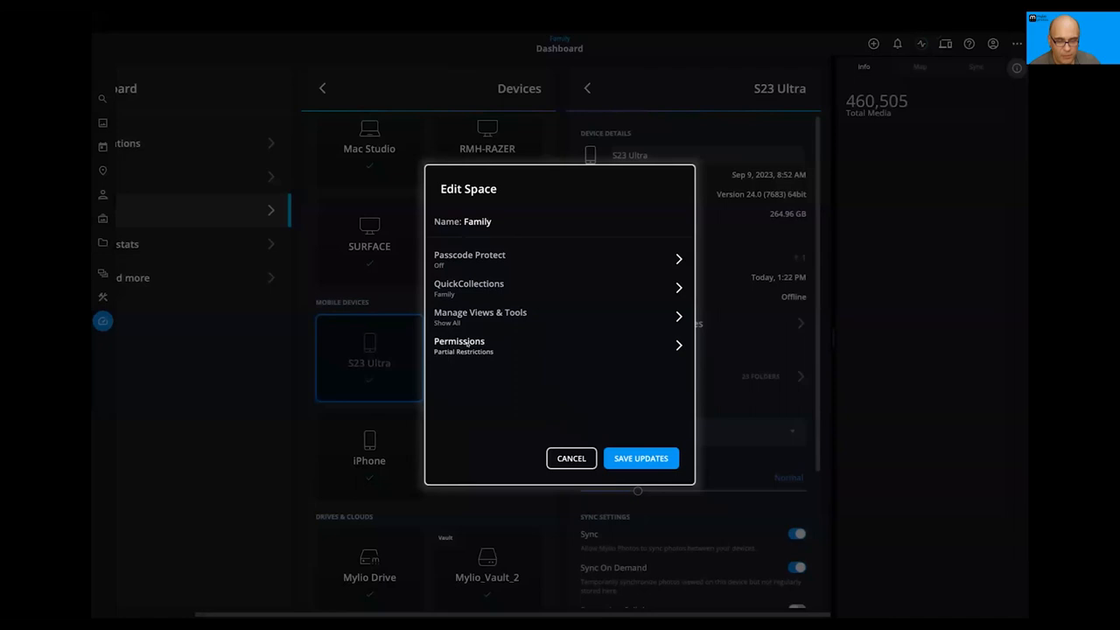
pyautogui.click(470, 257)
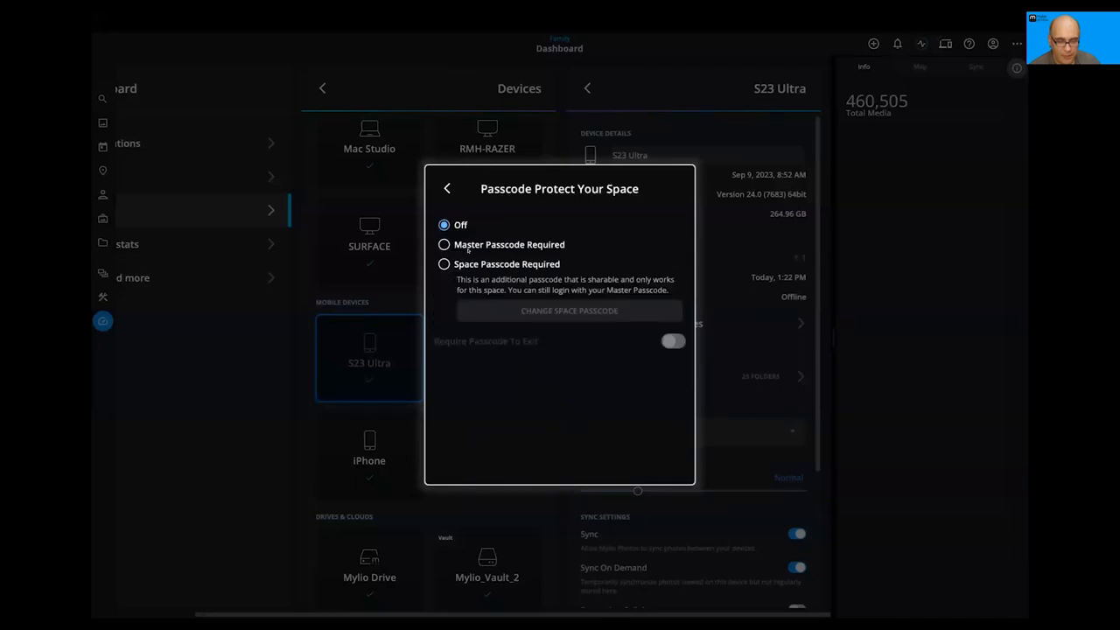
pyautogui.click(469, 246)
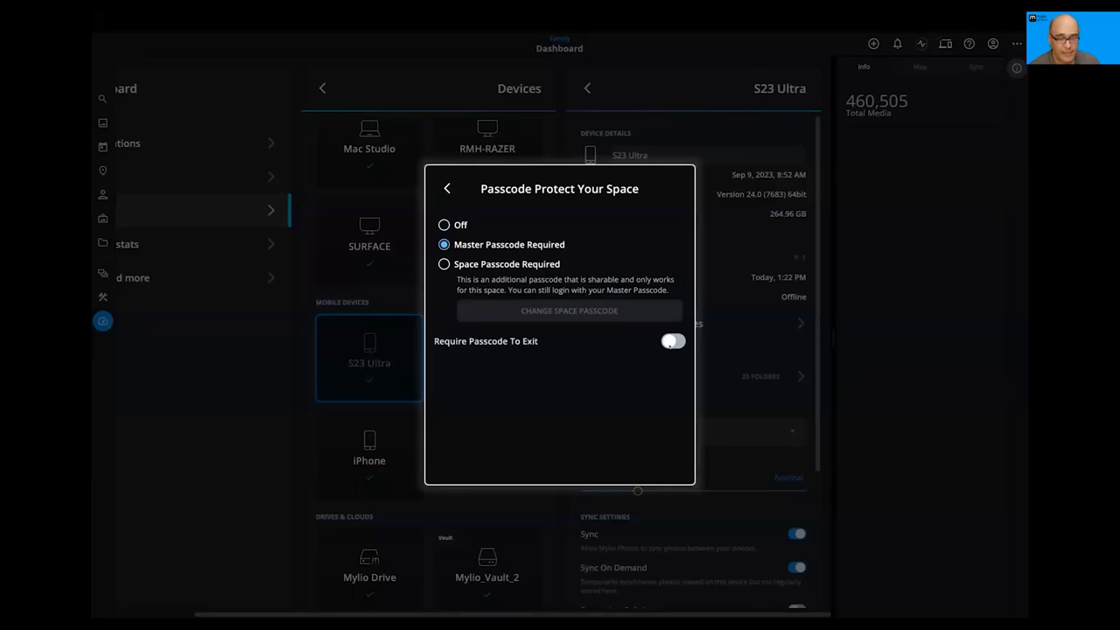
pyautogui.click(670, 341)
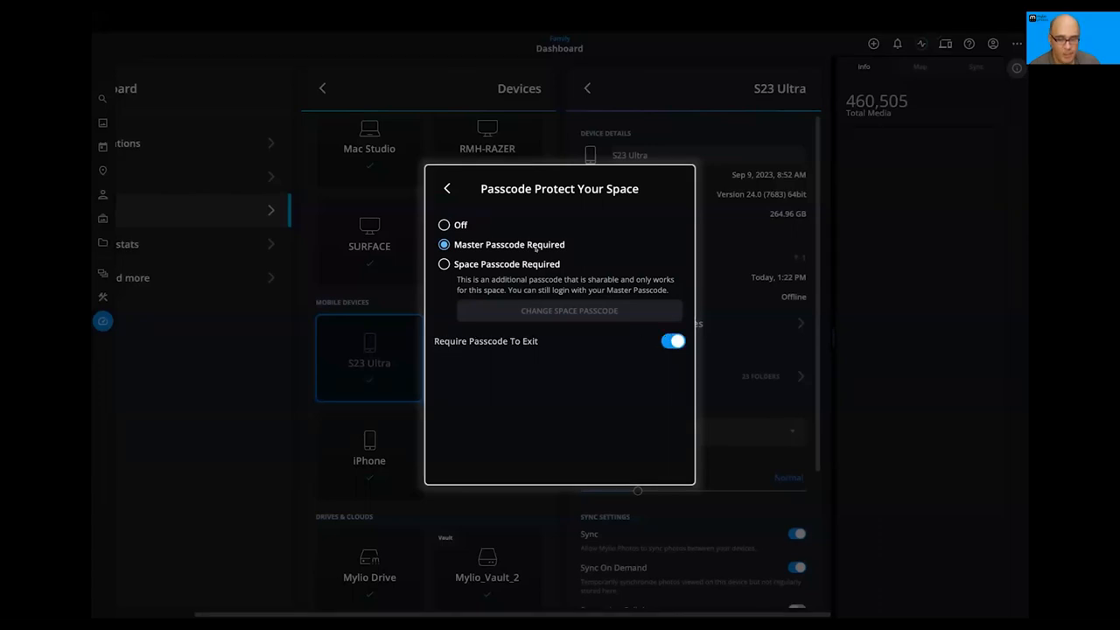
pyautogui.click(447, 189)
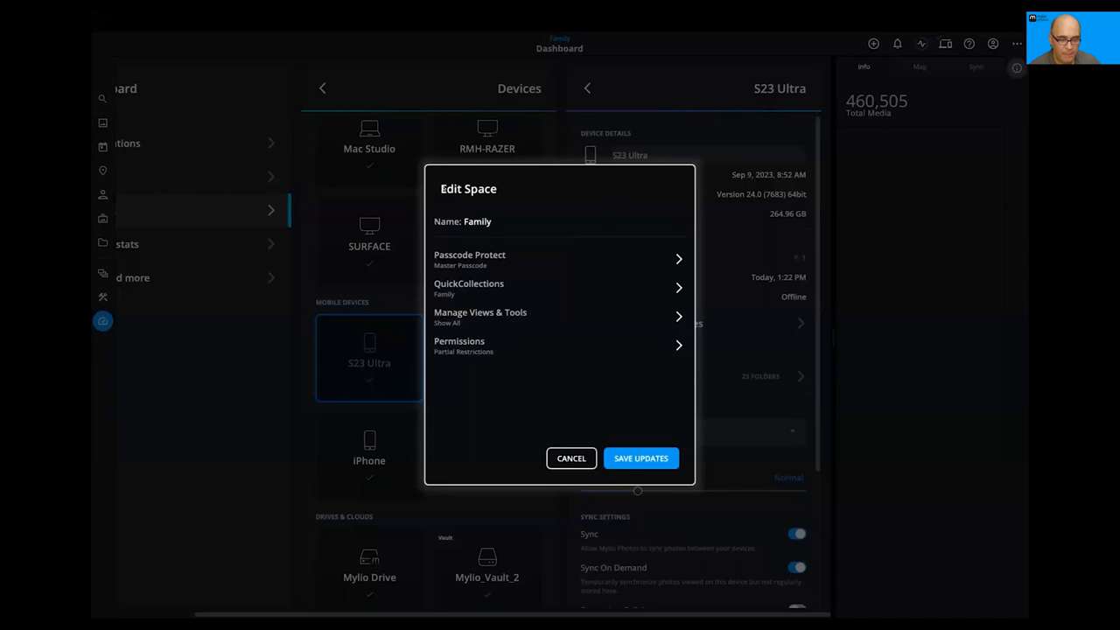
pyautogui.click(640, 458)
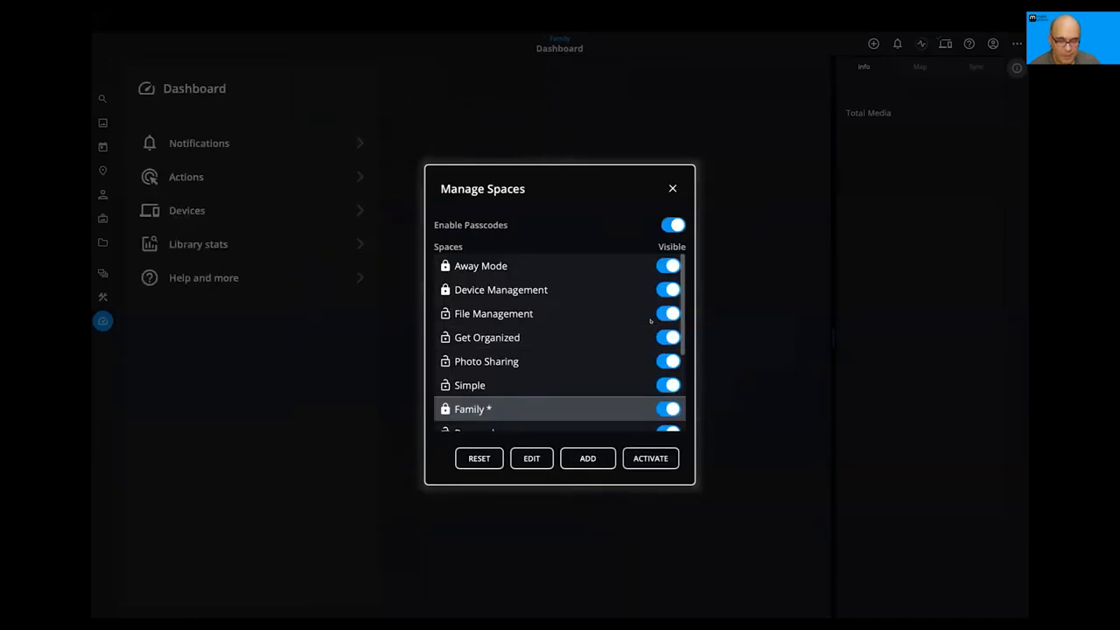
pyautogui.click(672, 188)
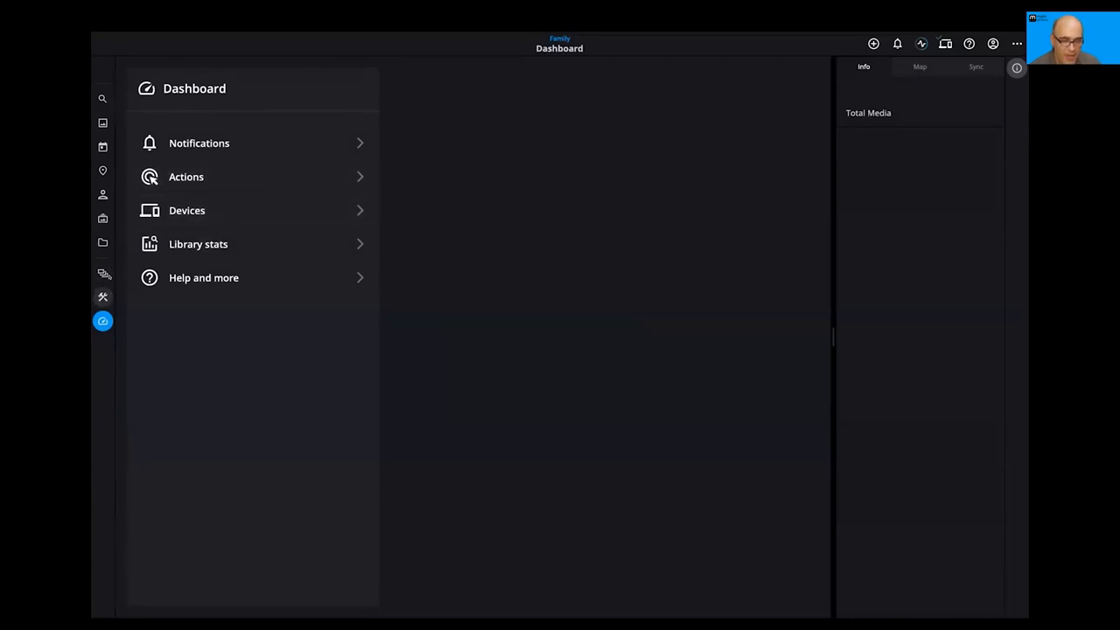
# Leave the Family space for another space via the passcode prompt
pyautogui.click(103, 273)
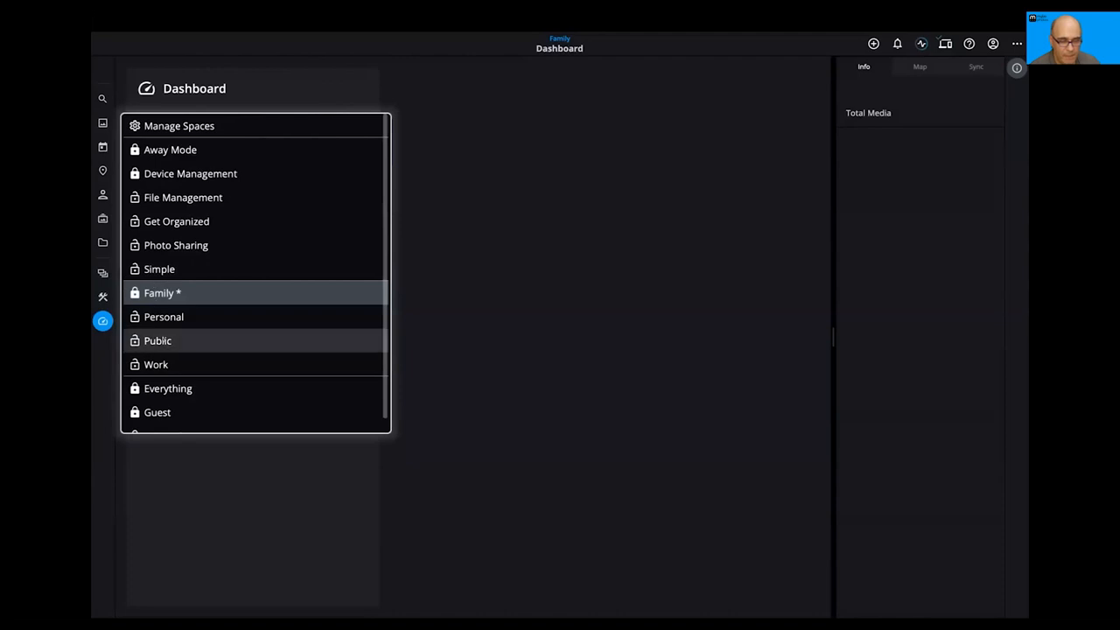
pyautogui.click(168, 388)
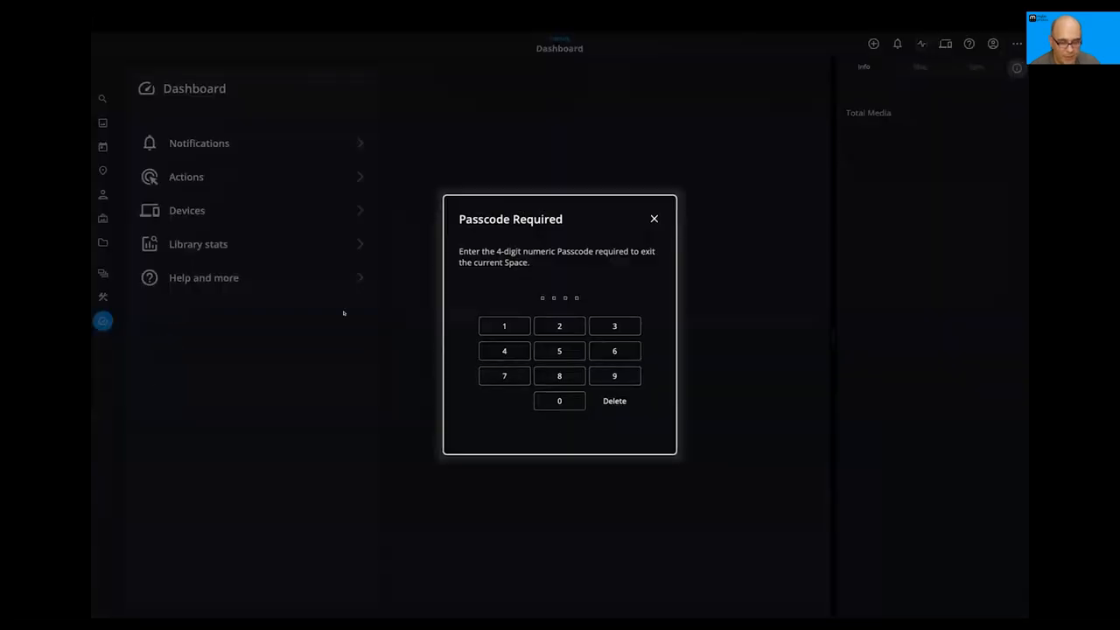
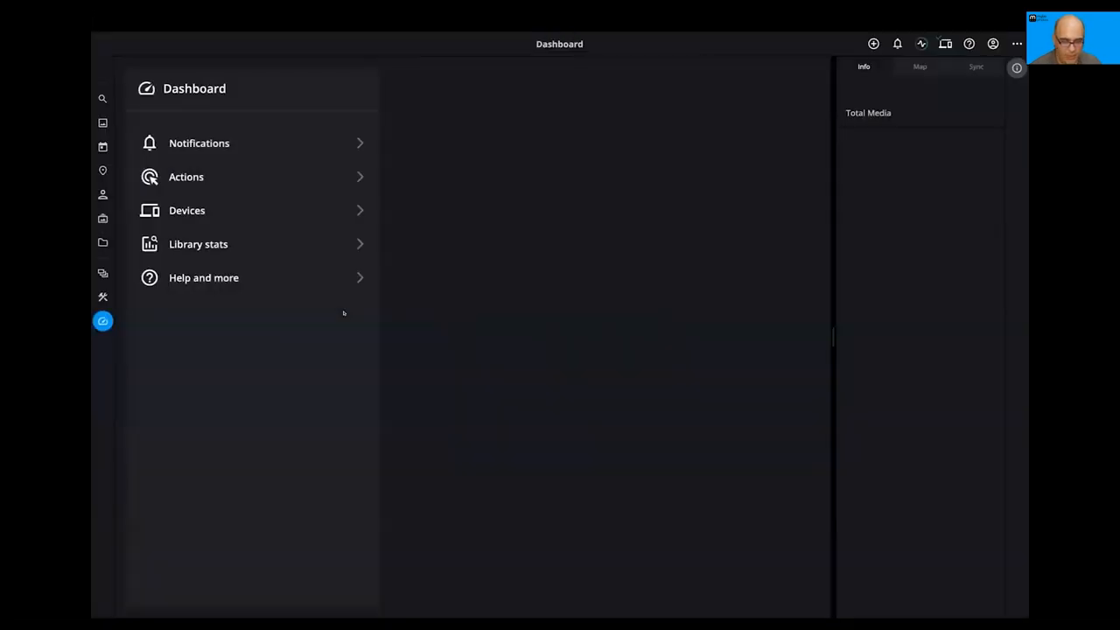
# Check which space the S23 Ultra device currently uses in Devices
pyautogui.click(215, 212)
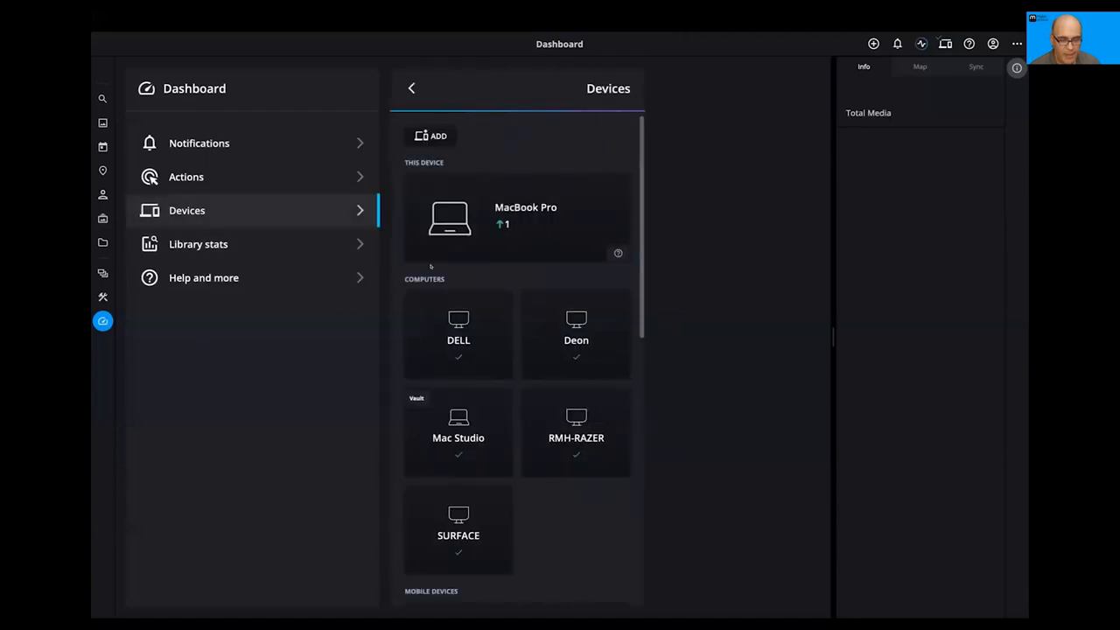
pyautogui.scroll(-4, 431, 265)
pyautogui.scroll(-4, 438, 245)
pyautogui.scroll(-4, 442, 228)
pyautogui.scroll(-2, 448, 216)
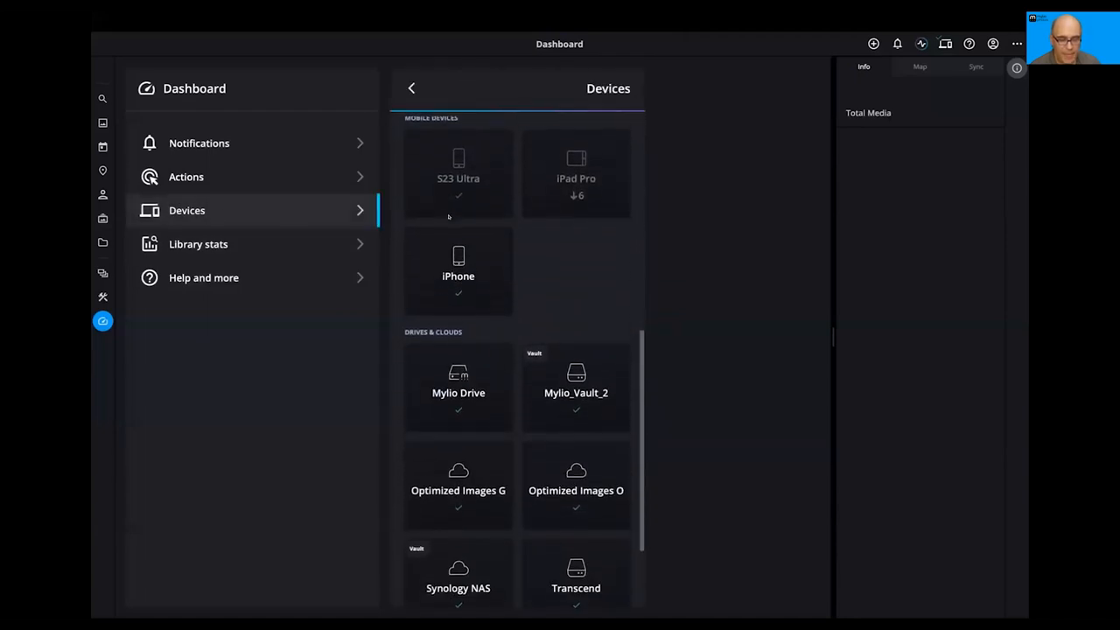
pyautogui.click(448, 216)
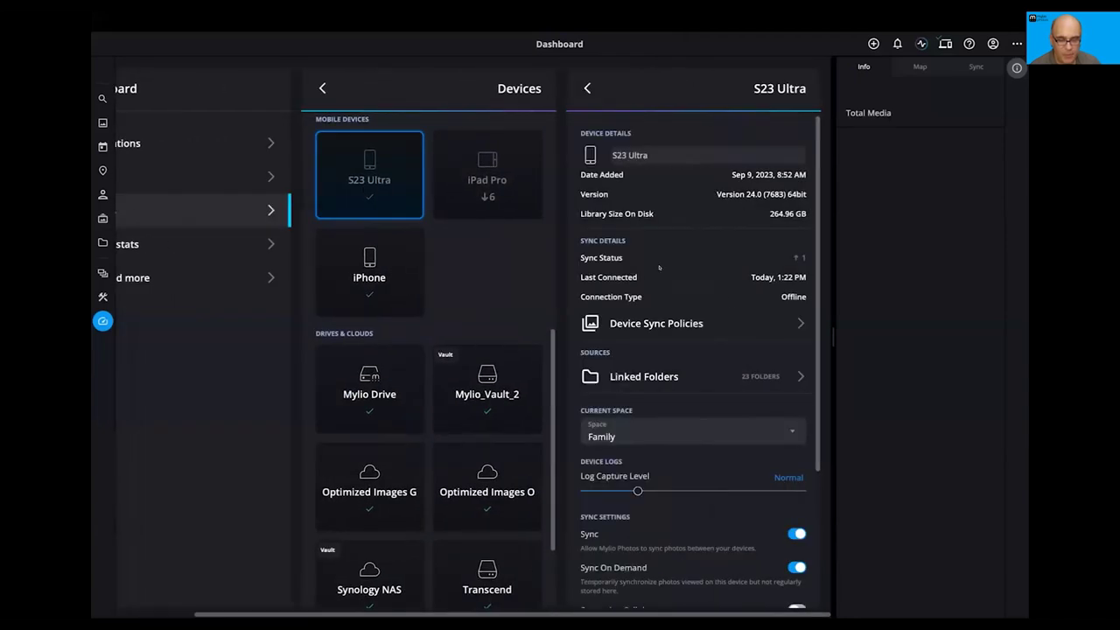
pyautogui.click(661, 434)
pyautogui.click(661, 437)
# Set the iPhone's current space to Family, entering the 4-digit passcode
pyautogui.click(370, 271)
pyautogui.click(659, 431)
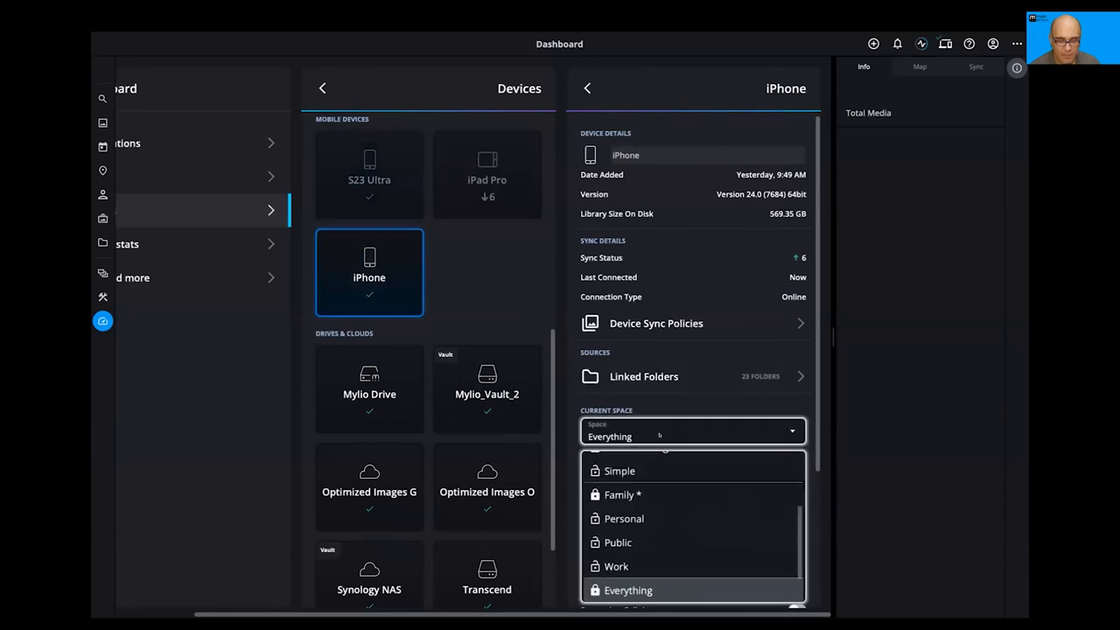
pyautogui.click(651, 493)
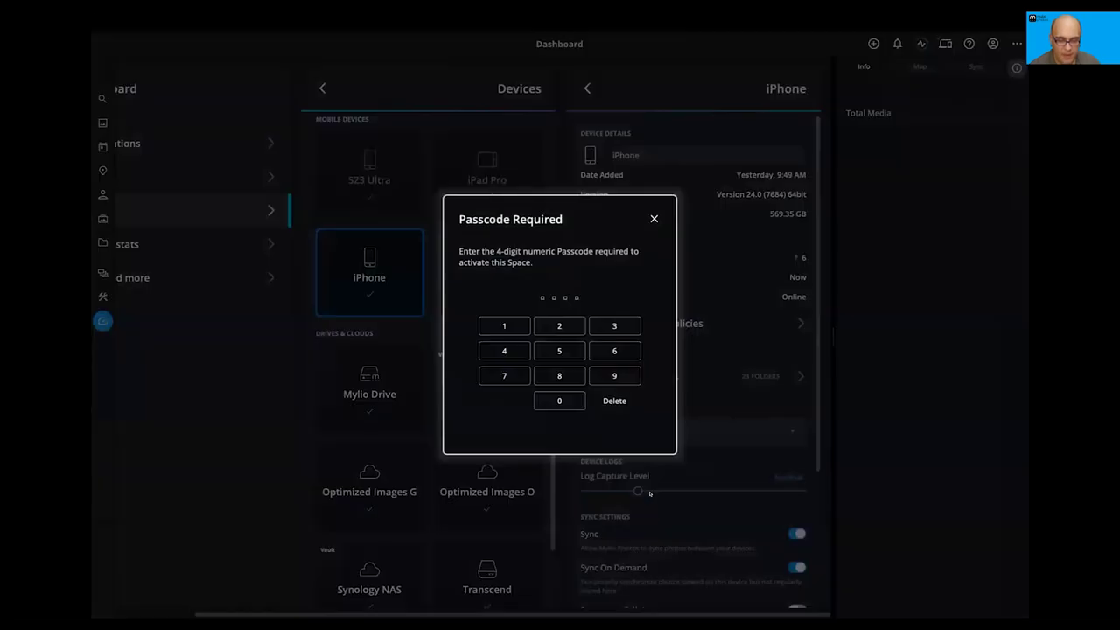
pyautogui.click(564, 398)
pyautogui.click(565, 398)
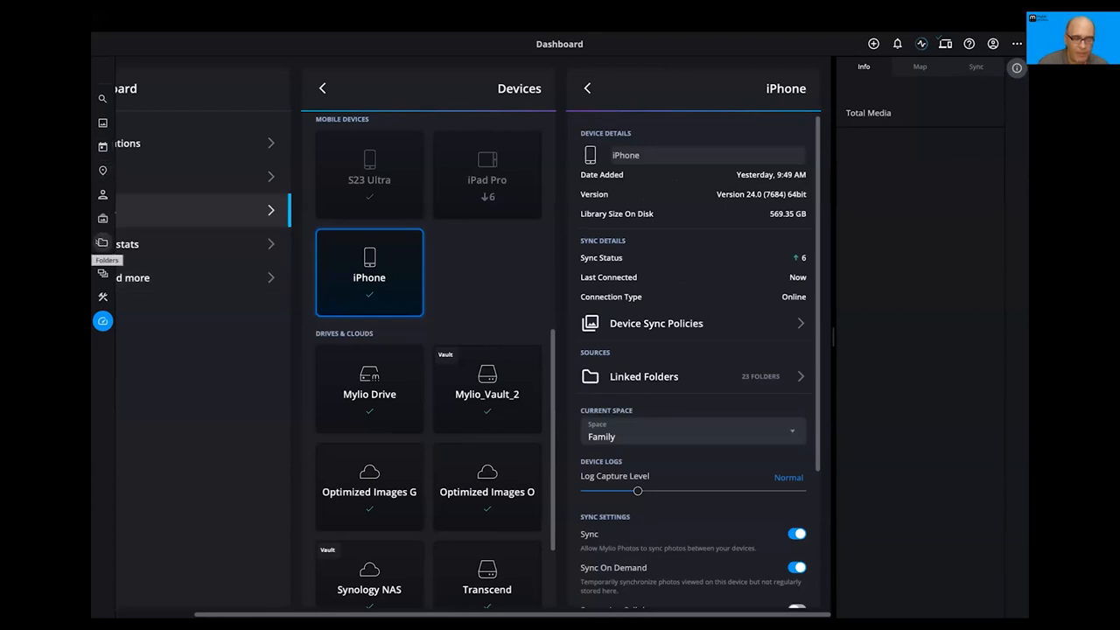
# Review the Apple Photos folder's categories, then open the Facebook folder
pyautogui.click(103, 243)
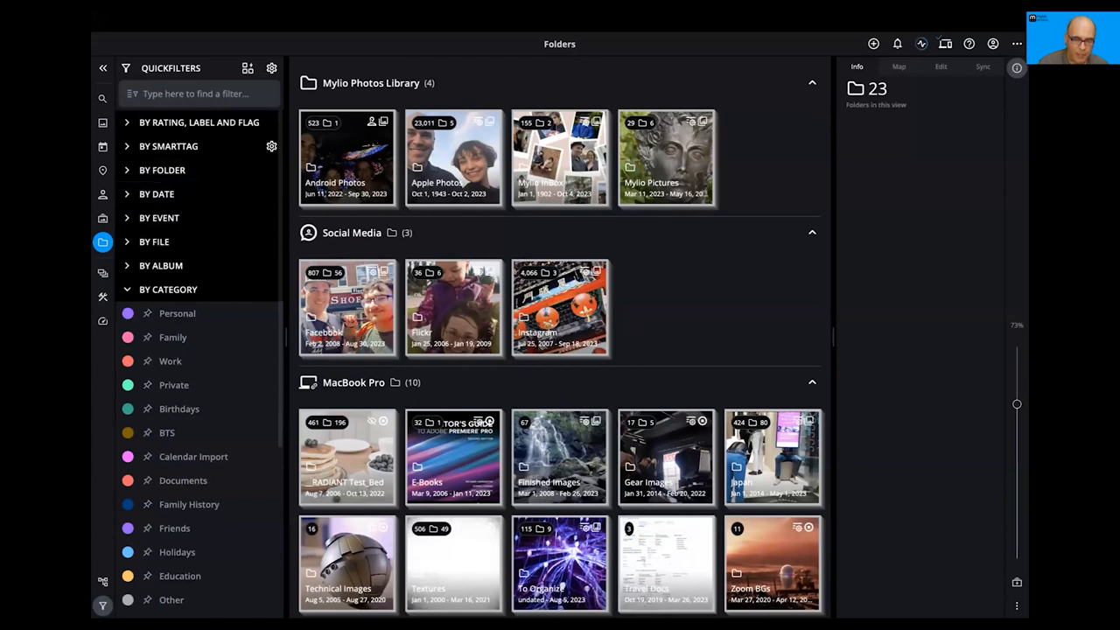
pyautogui.rightClick(454, 157)
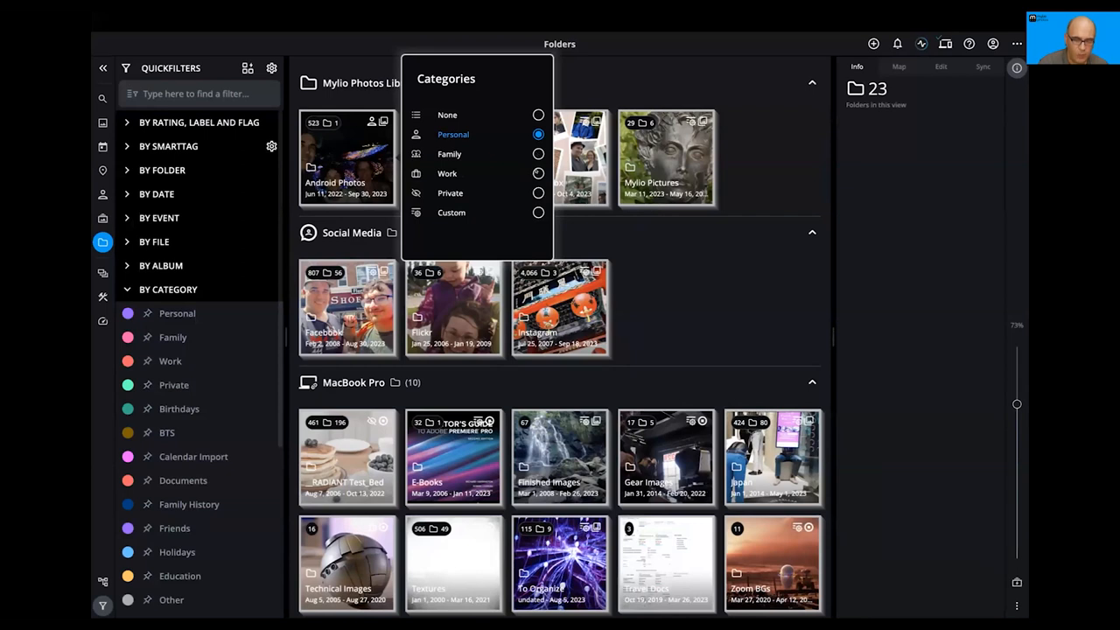
pyautogui.click(631, 260)
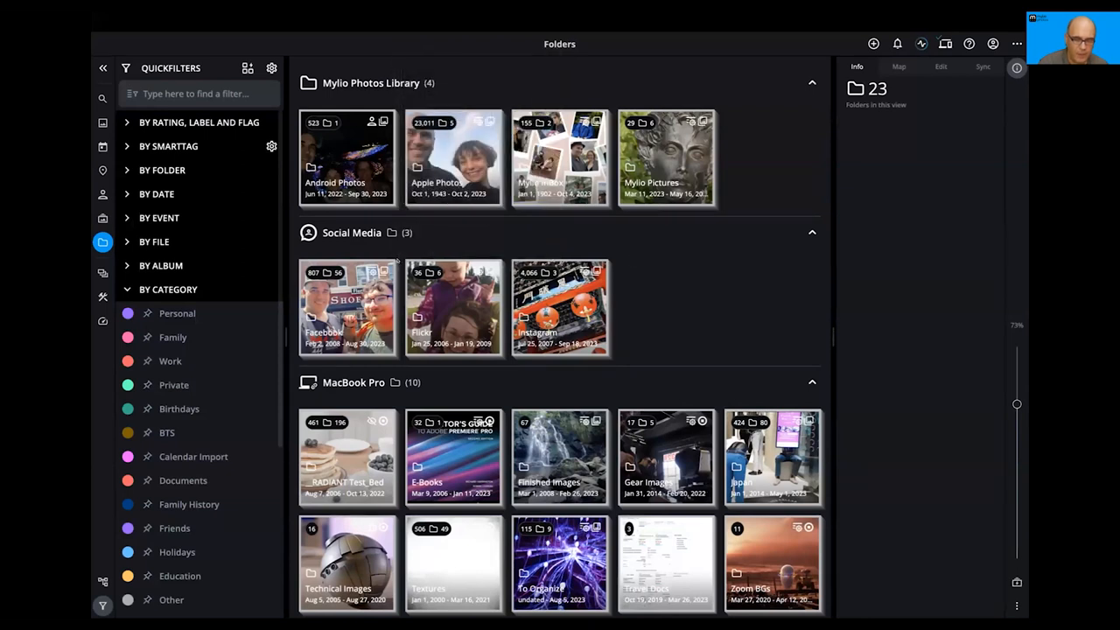
pyautogui.doubleClick(348, 311)
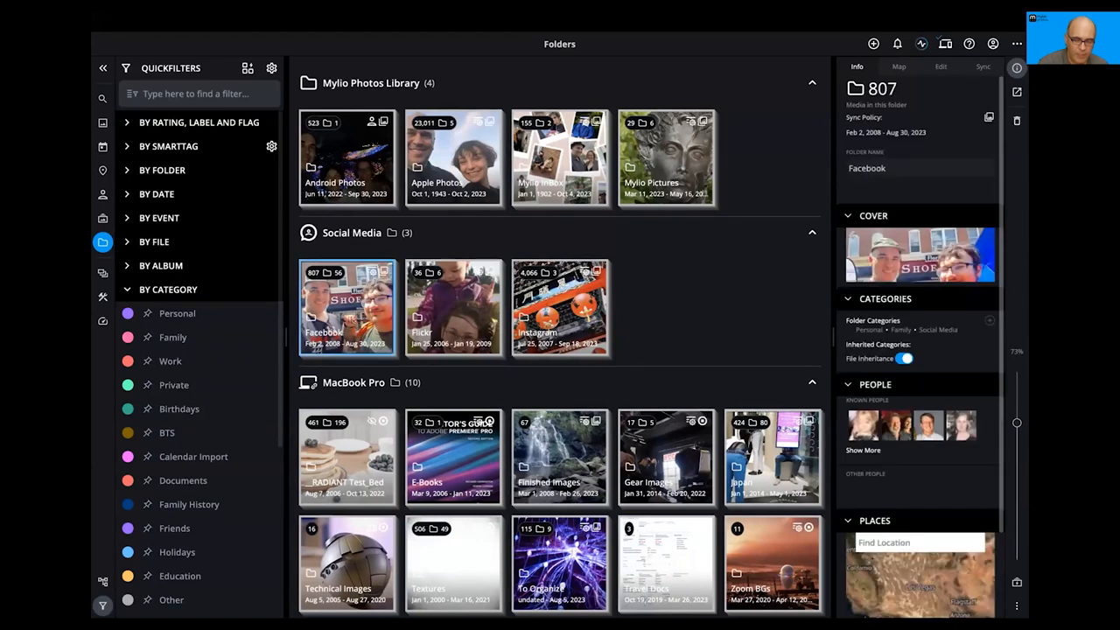
# Give the first Facebook subfolder the Family category and return to the Folders overview
pyautogui.click(371, 78)
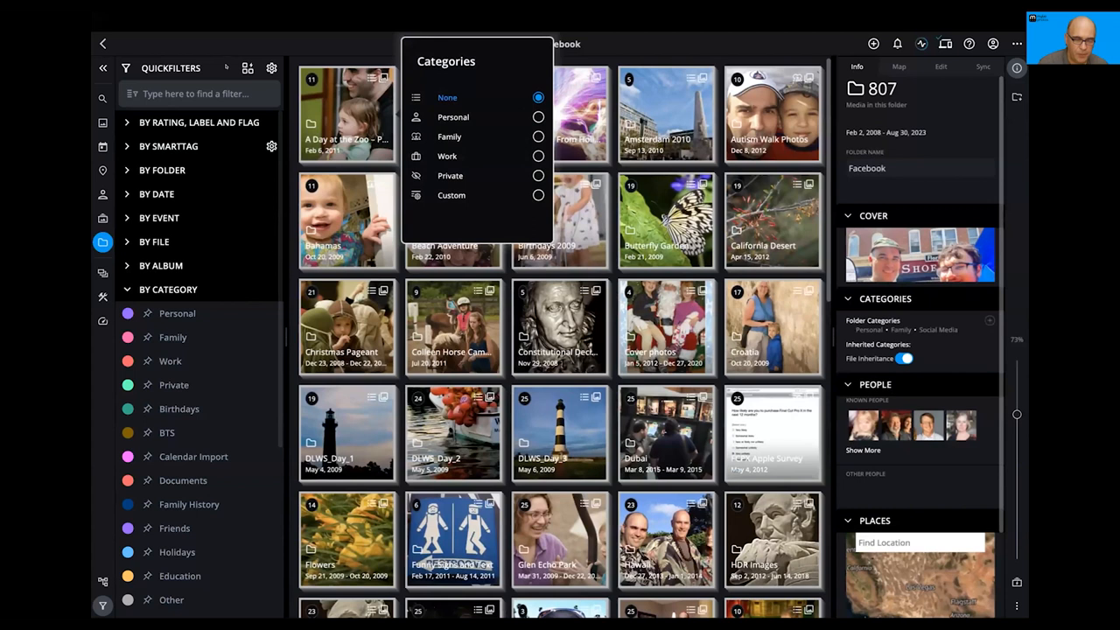
pyautogui.click(538, 136)
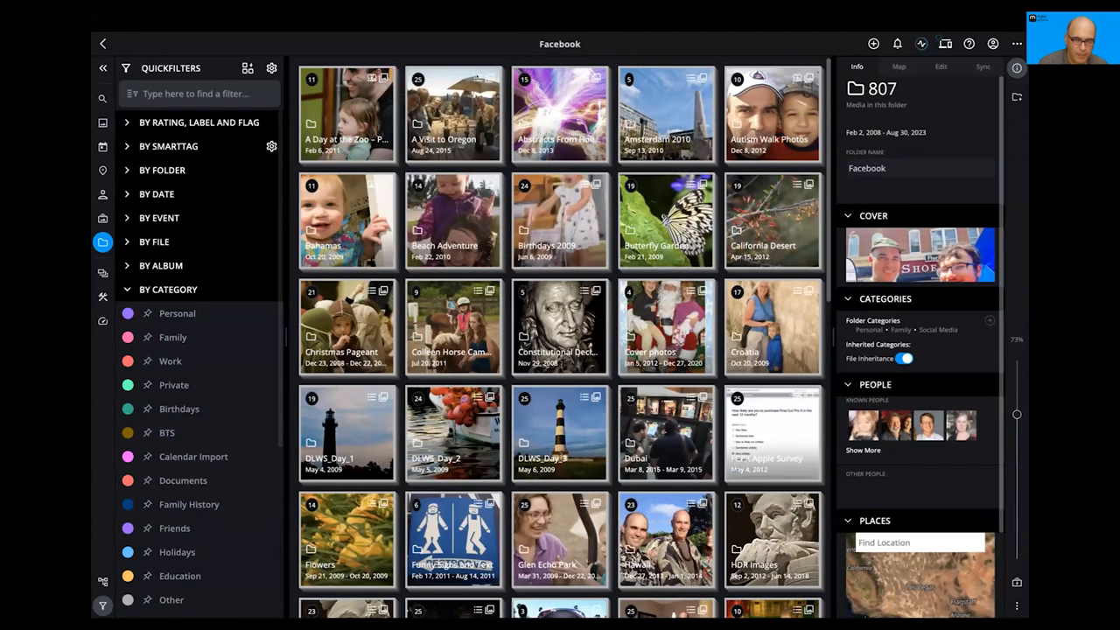
pyautogui.click(596, 79)
pyautogui.press('Escape')
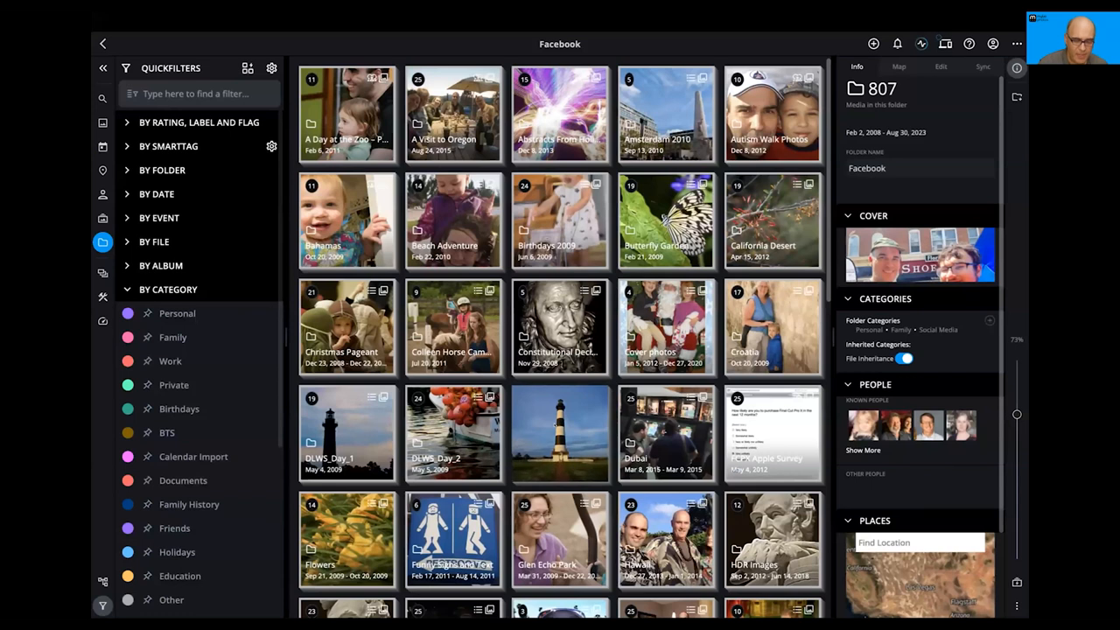
pyautogui.scroll(1, 536, 397)
pyautogui.scroll(-1, 535, 397)
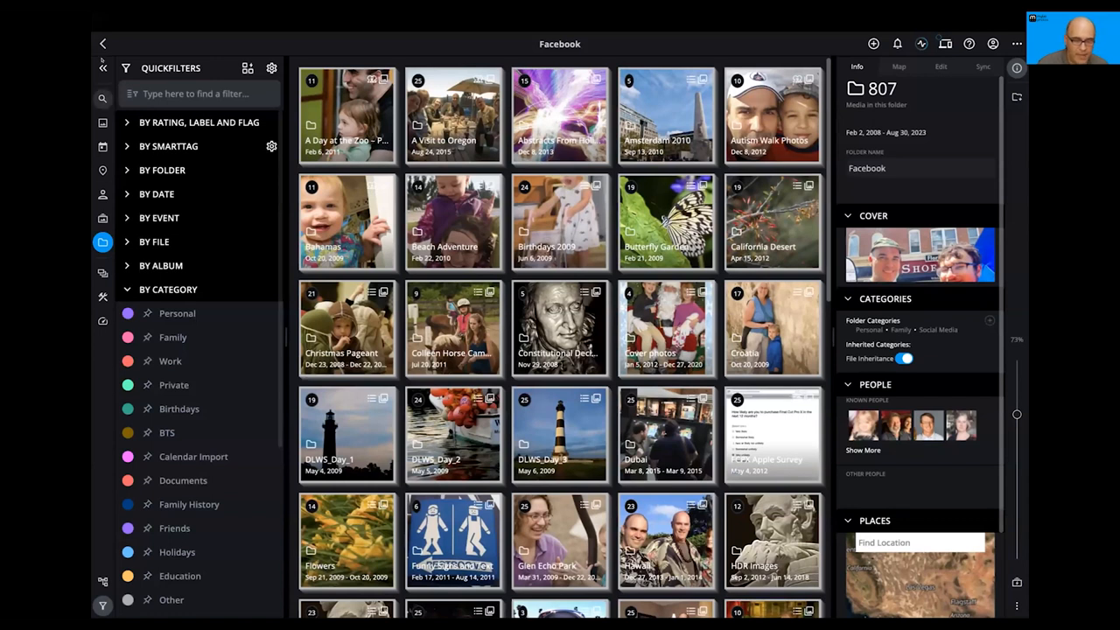
pyautogui.press('Escape')
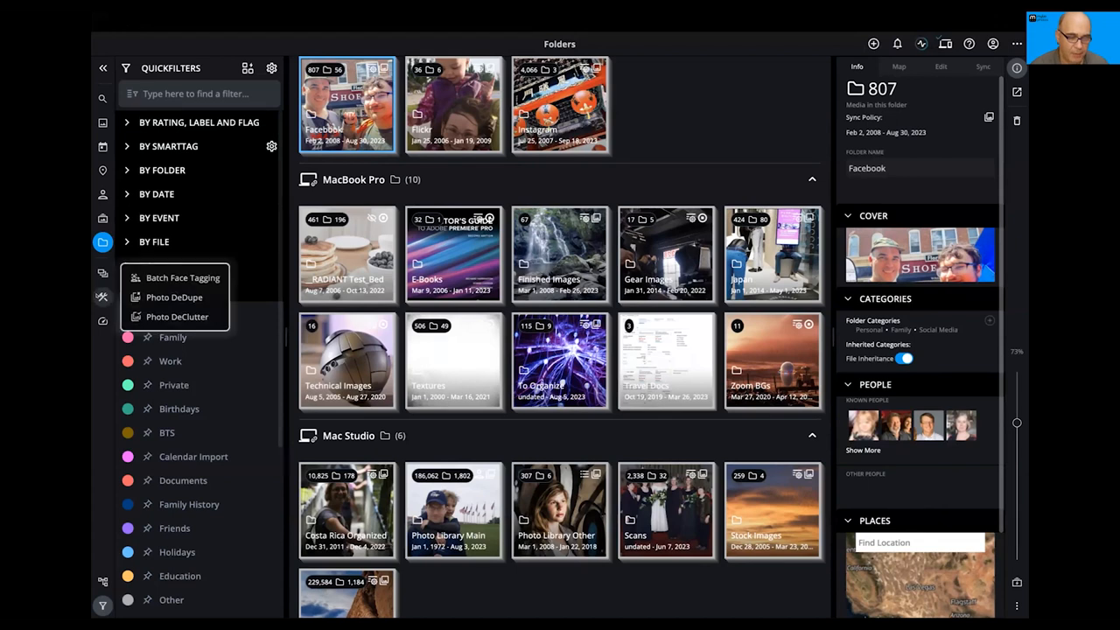
# Add a new custom space and rename 'My Custom Space' to Family History Project
pyautogui.click(102, 273)
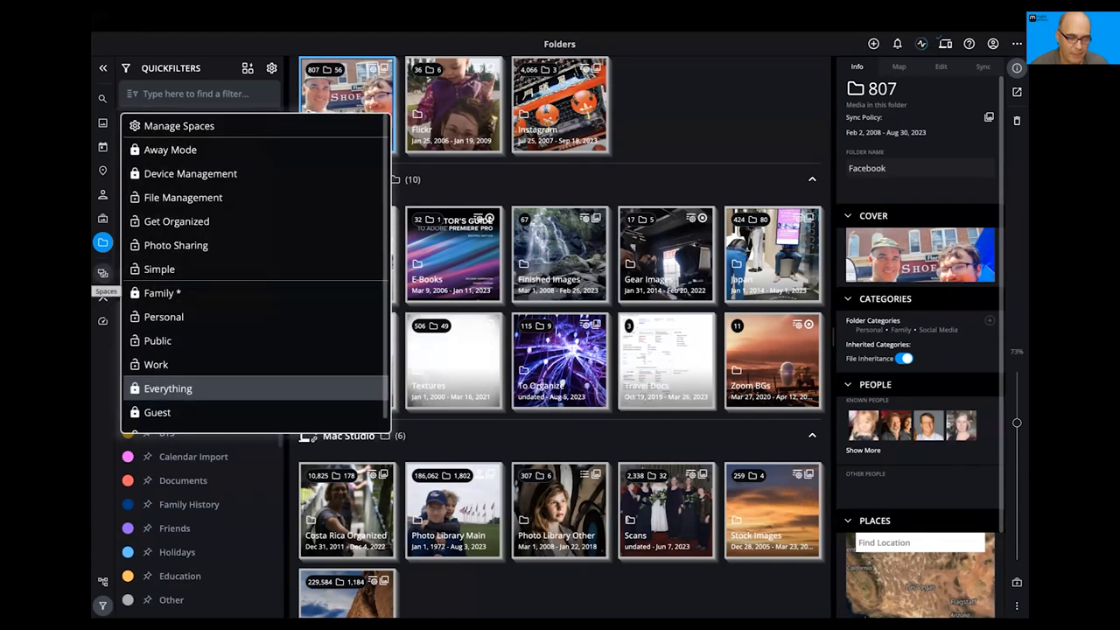
pyautogui.click(178, 125)
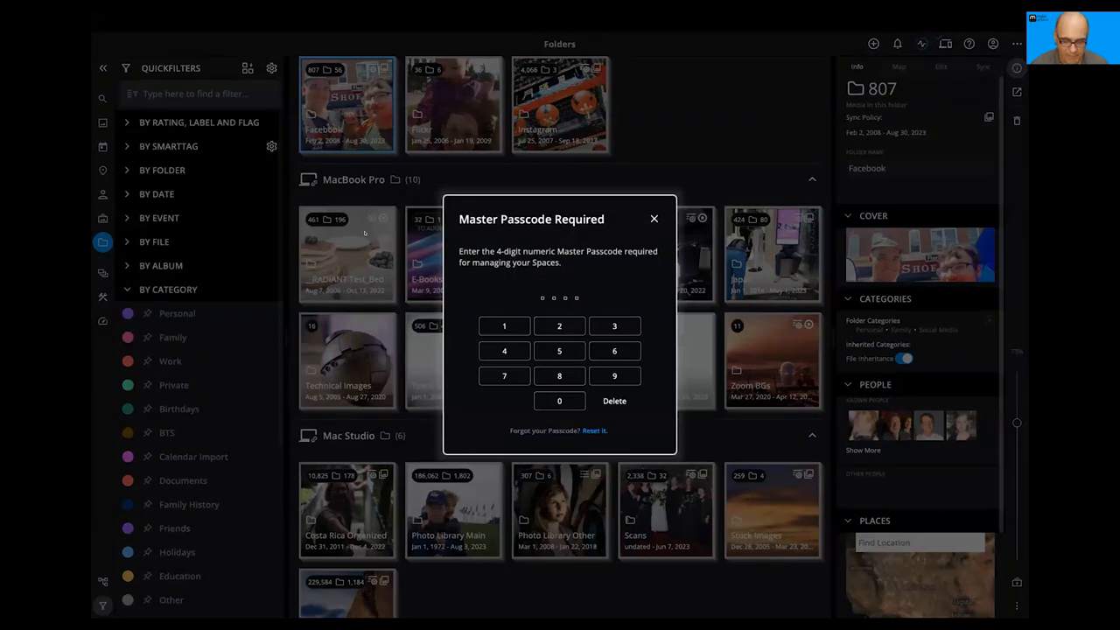
pyautogui.write('000')
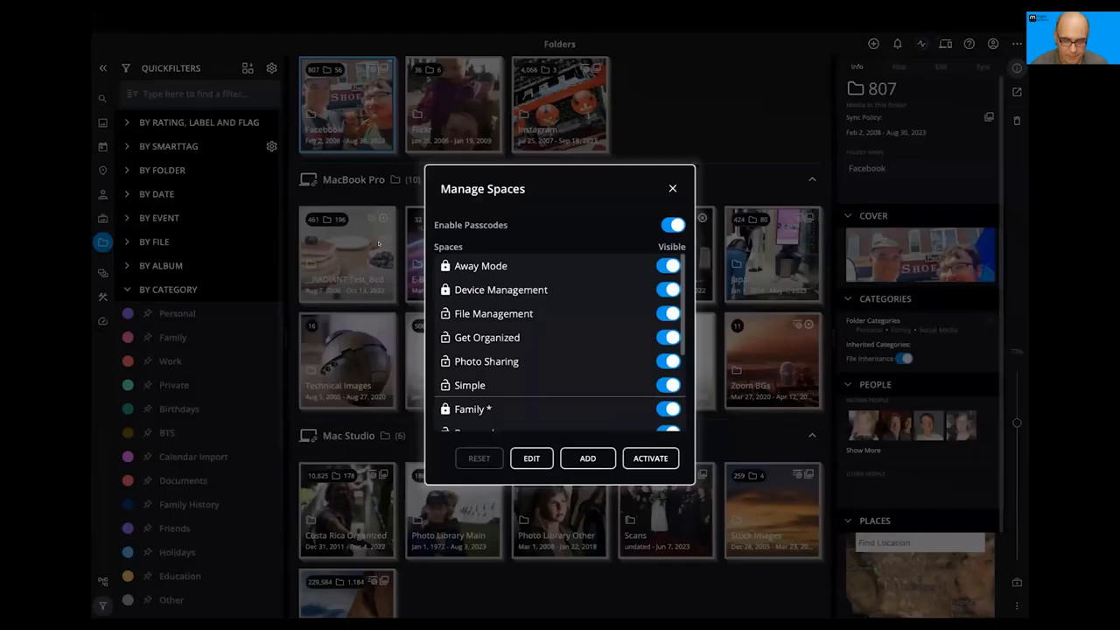
pyautogui.click(583, 459)
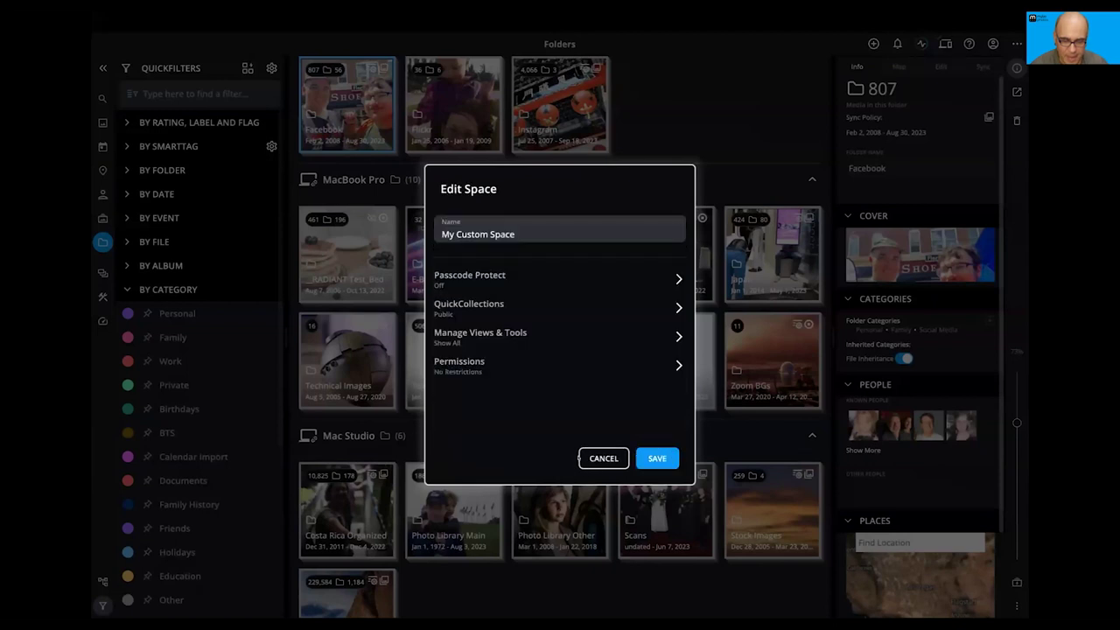
pyautogui.doubleClick(467, 236)
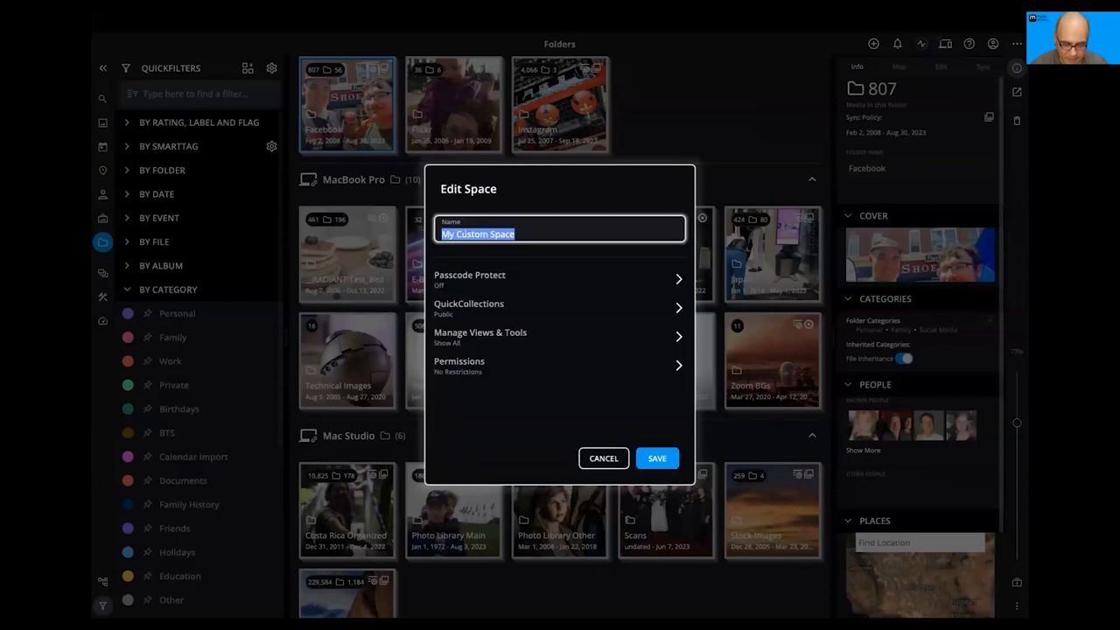
pyautogui.write('F')
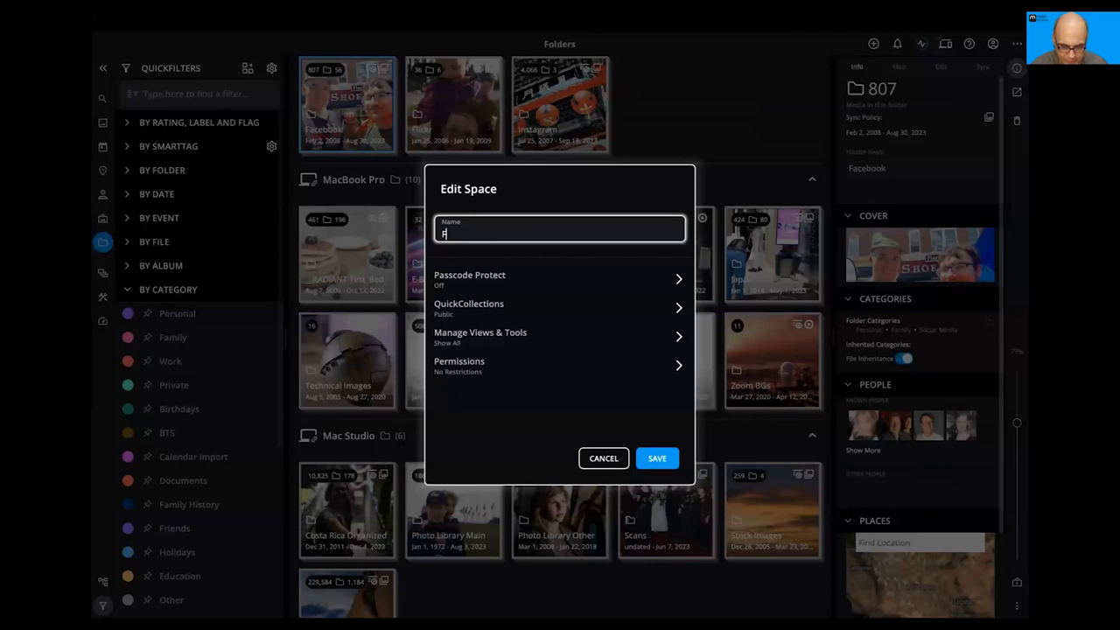
pyautogui.write('amily His')
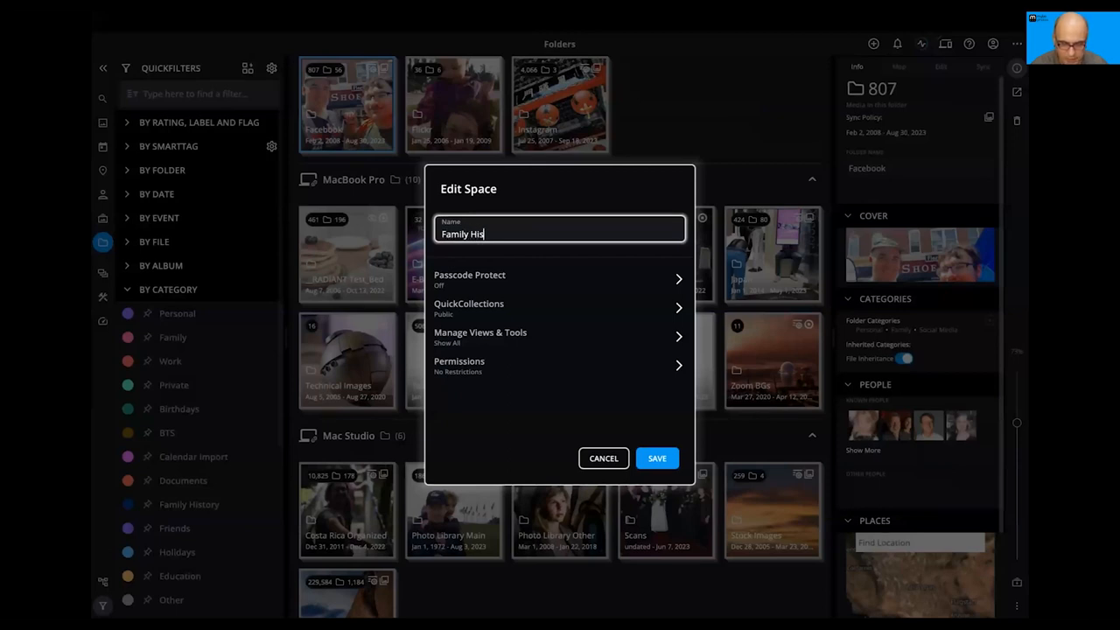
pyautogui.write('tory Proje')
pyautogui.write('ct')
# Require a dedicated 4-digit space passcode, also needed to exit the space
pyautogui.click(503, 277)
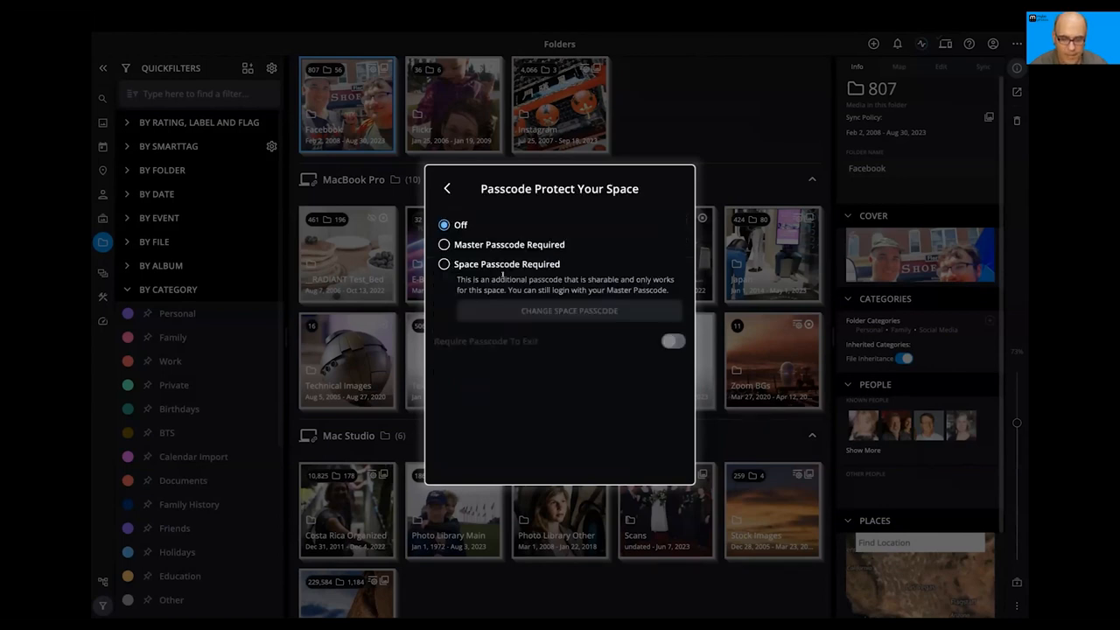
pyautogui.click(483, 266)
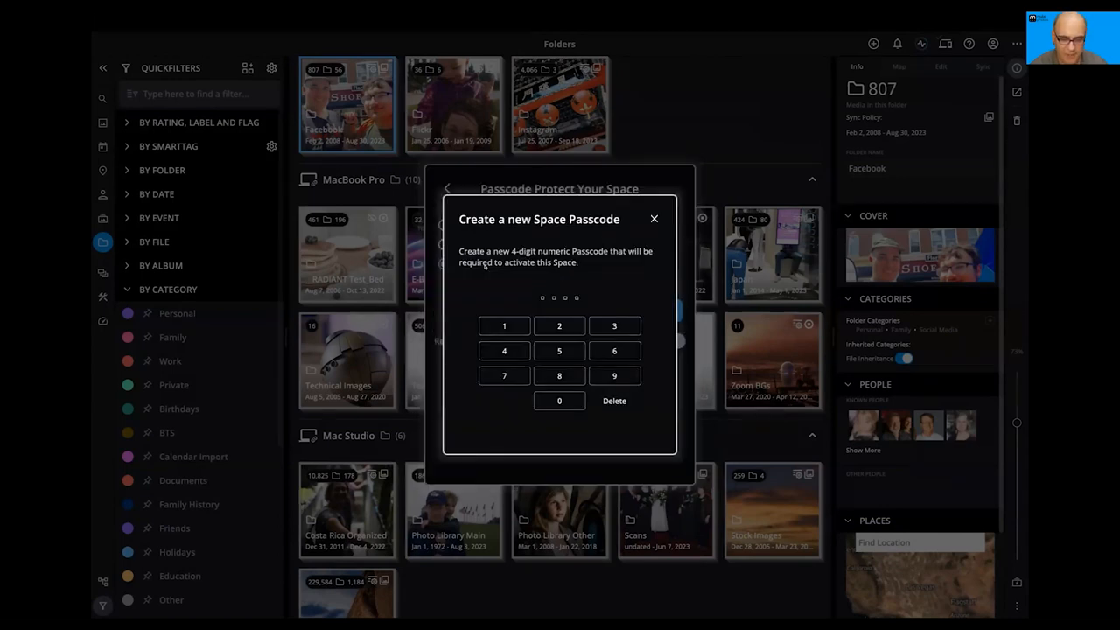
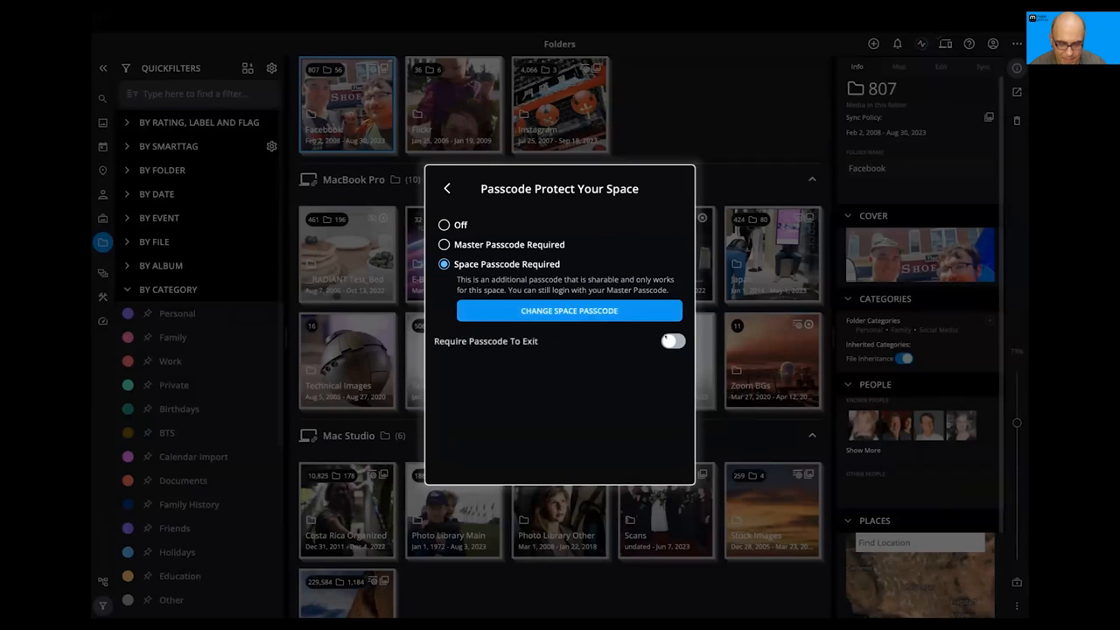
pyautogui.click(674, 340)
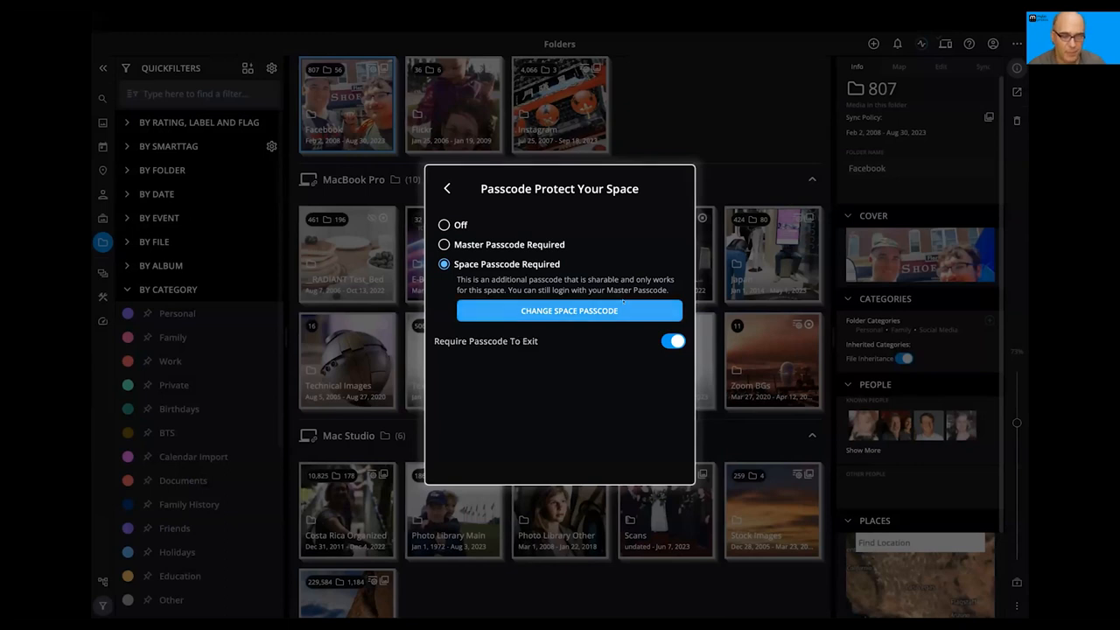
pyautogui.click(447, 189)
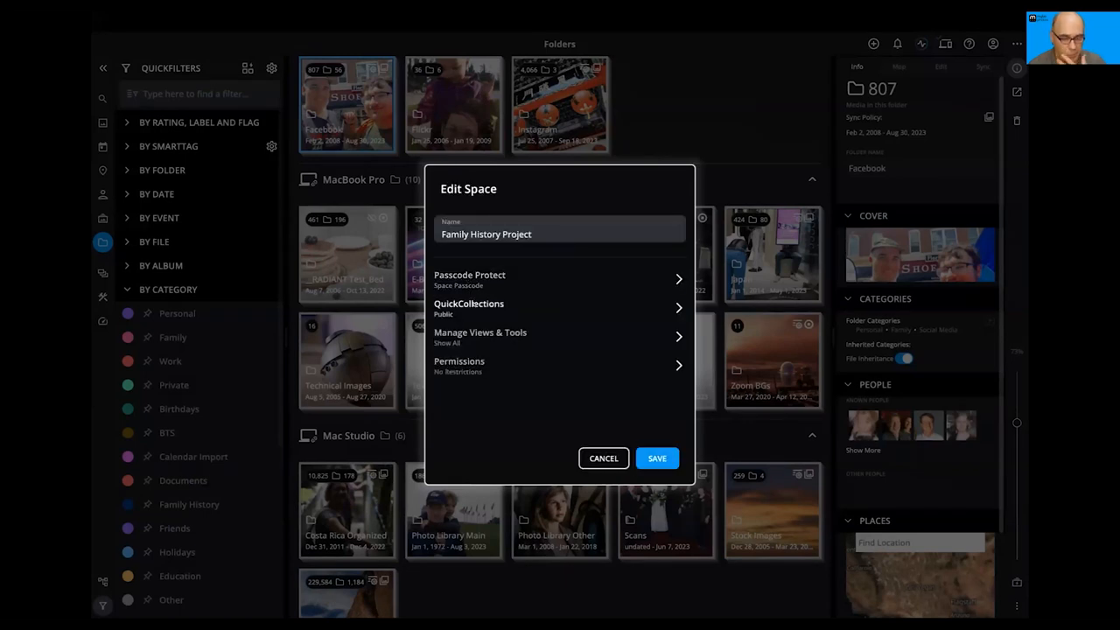
# Replace the Public QuickCollection with Family History in the space's QuickCollections
pyautogui.click(469, 304)
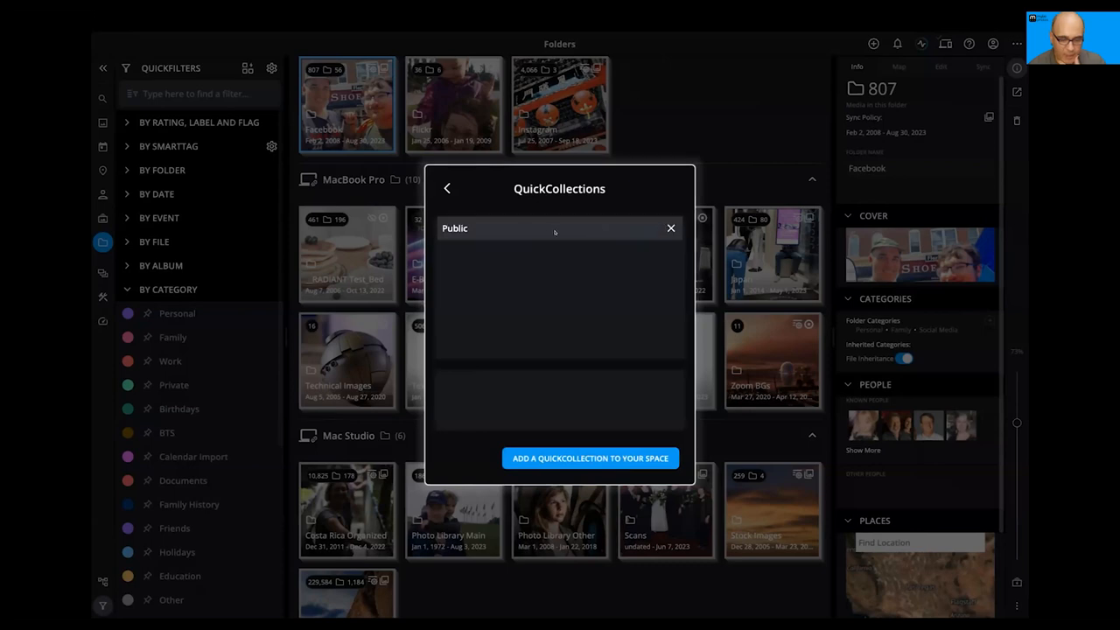
pyautogui.click(671, 229)
pyautogui.click(539, 456)
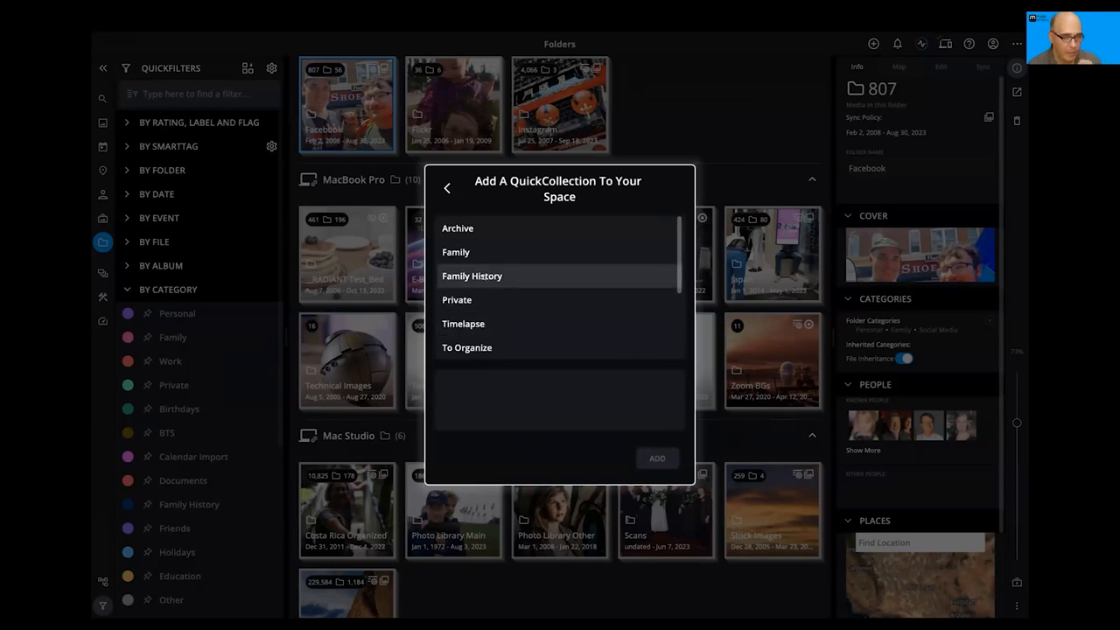
pyautogui.click(487, 277)
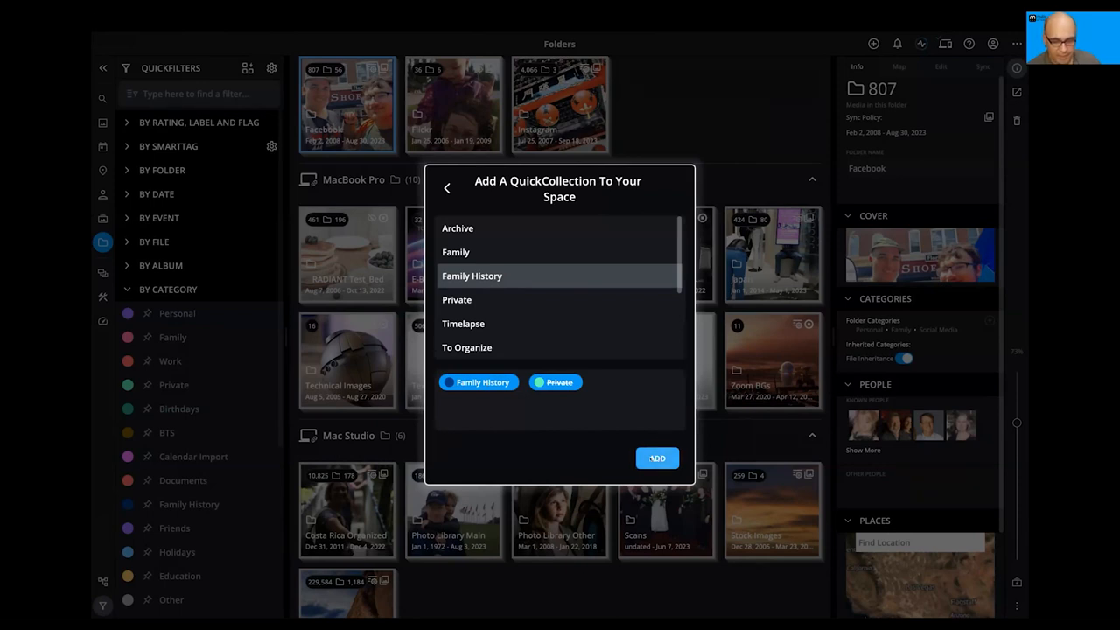
pyautogui.click(657, 457)
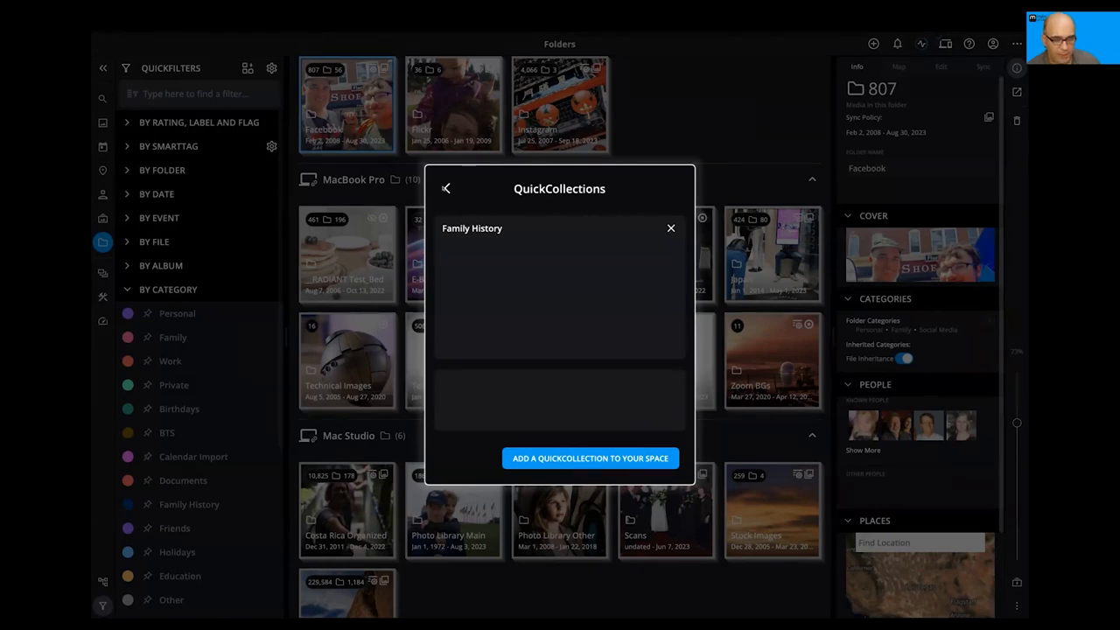
pyautogui.click(445, 189)
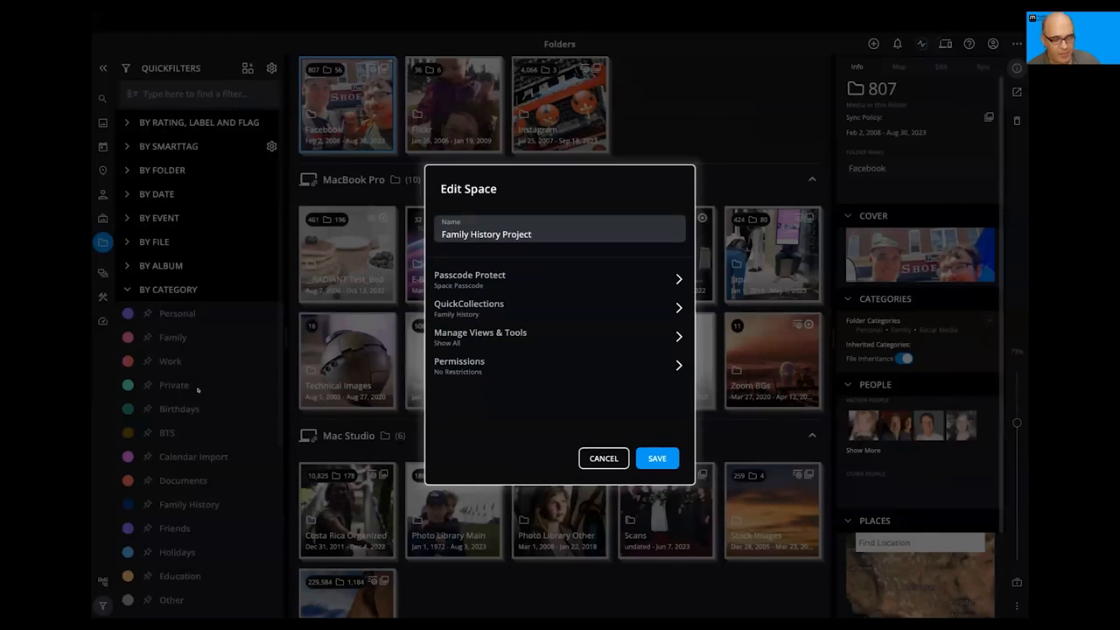
# Uncheck Dashboard, Photo DeDupe and Photo DeClutter in Manage Views & Tools for the space
pyautogui.click(479, 336)
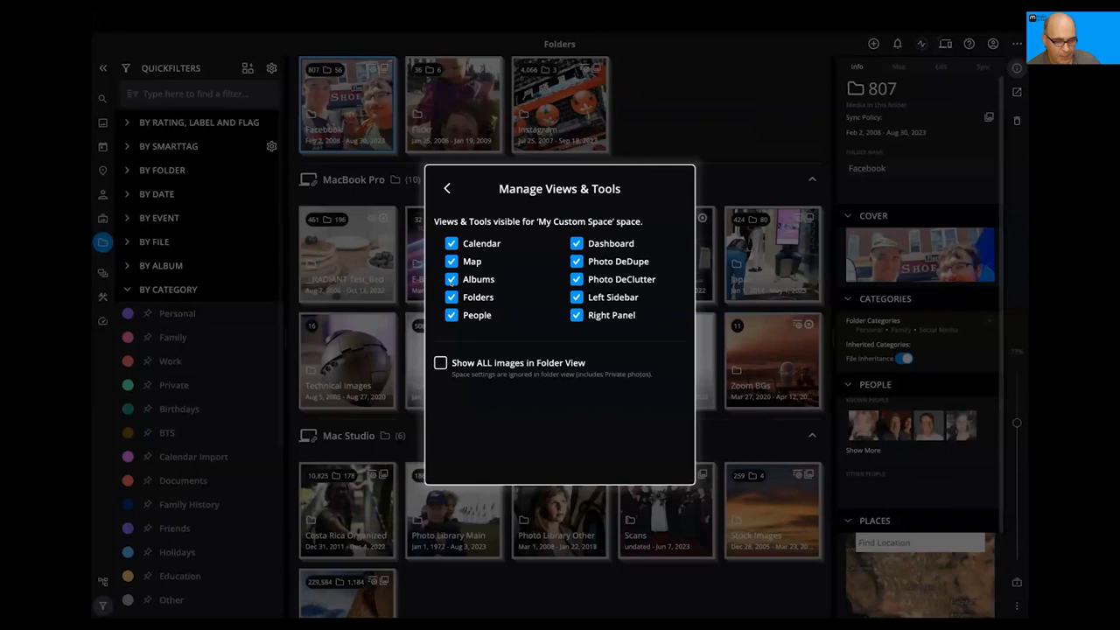
pyautogui.click(576, 243)
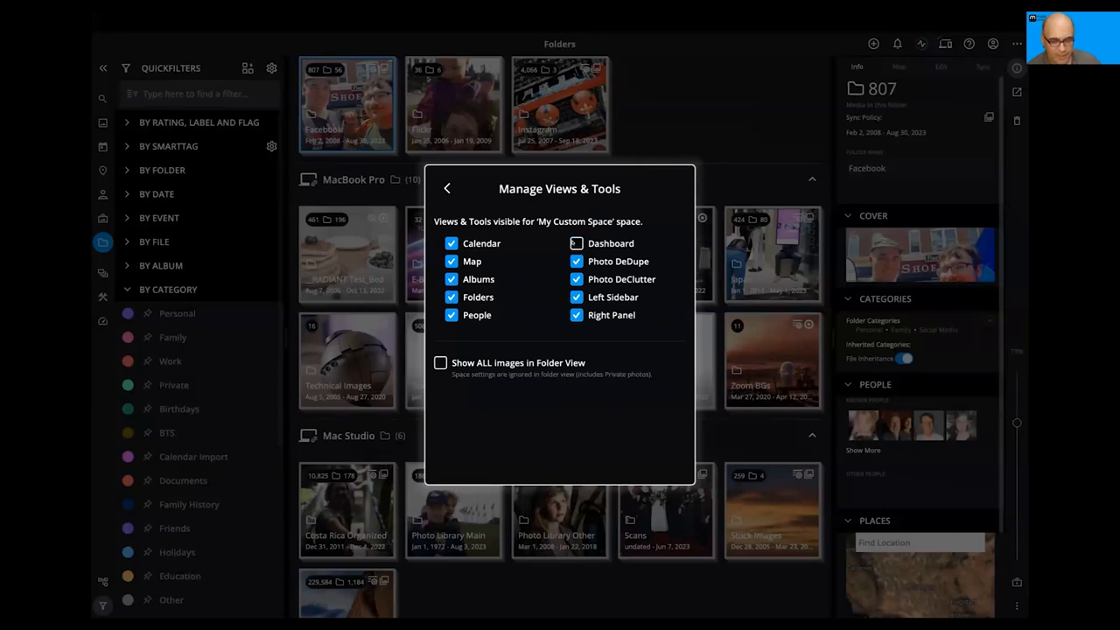
pyautogui.click(577, 261)
pyautogui.click(445, 188)
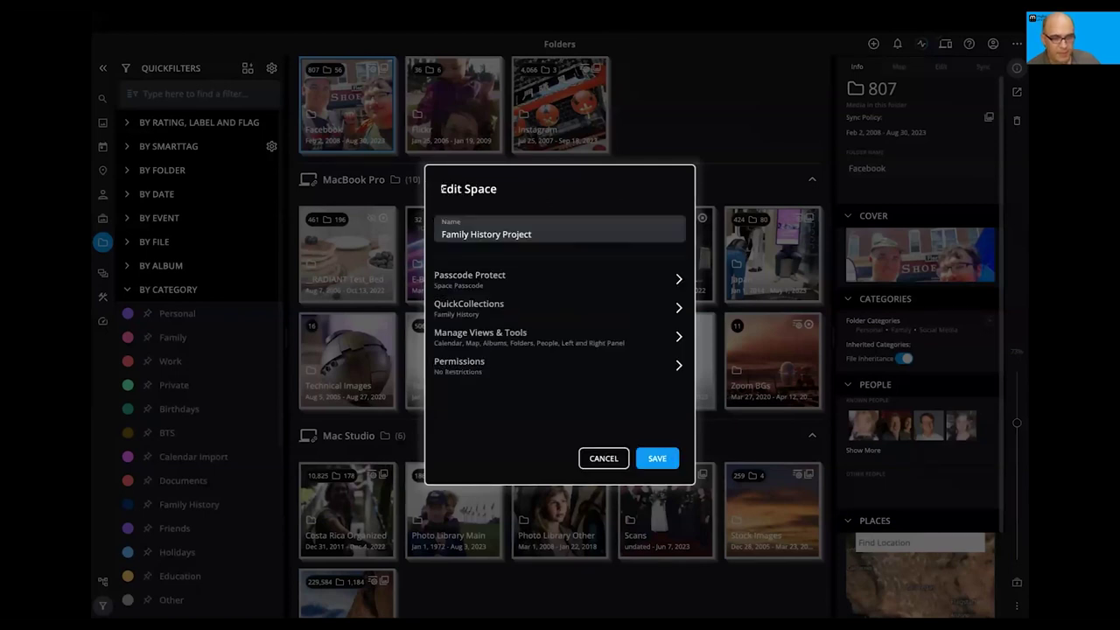
pyautogui.click(481, 334)
pyautogui.click(445, 188)
pyautogui.click(473, 364)
# Disallow Delete under Files & Folders, Albums, People and Events permissions
pyautogui.click(447, 227)
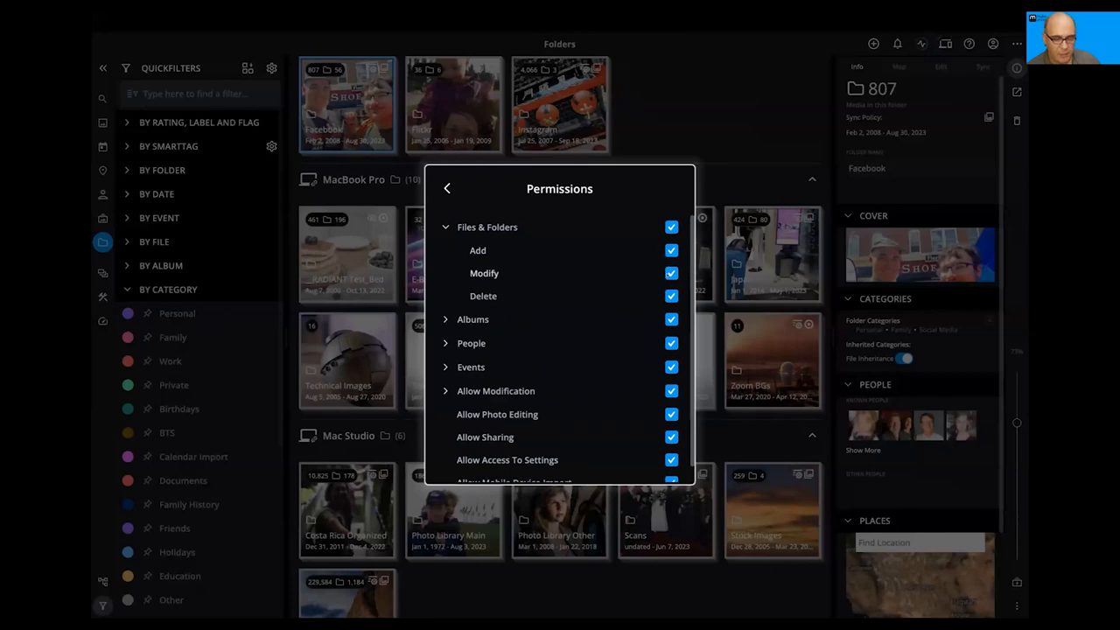
pyautogui.click(672, 296)
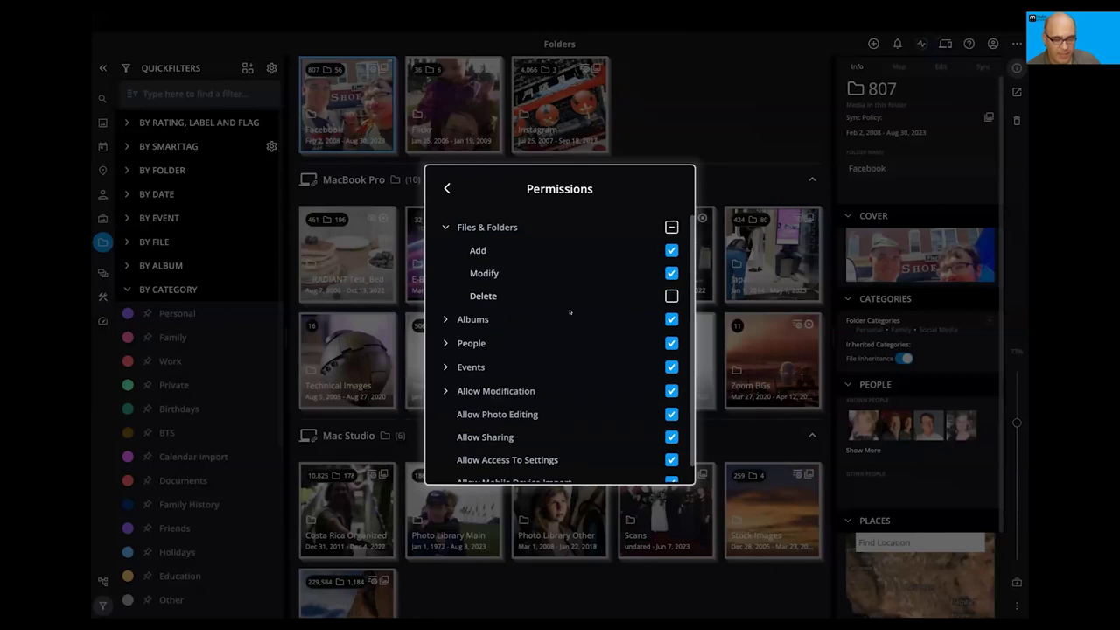
pyautogui.click(446, 319)
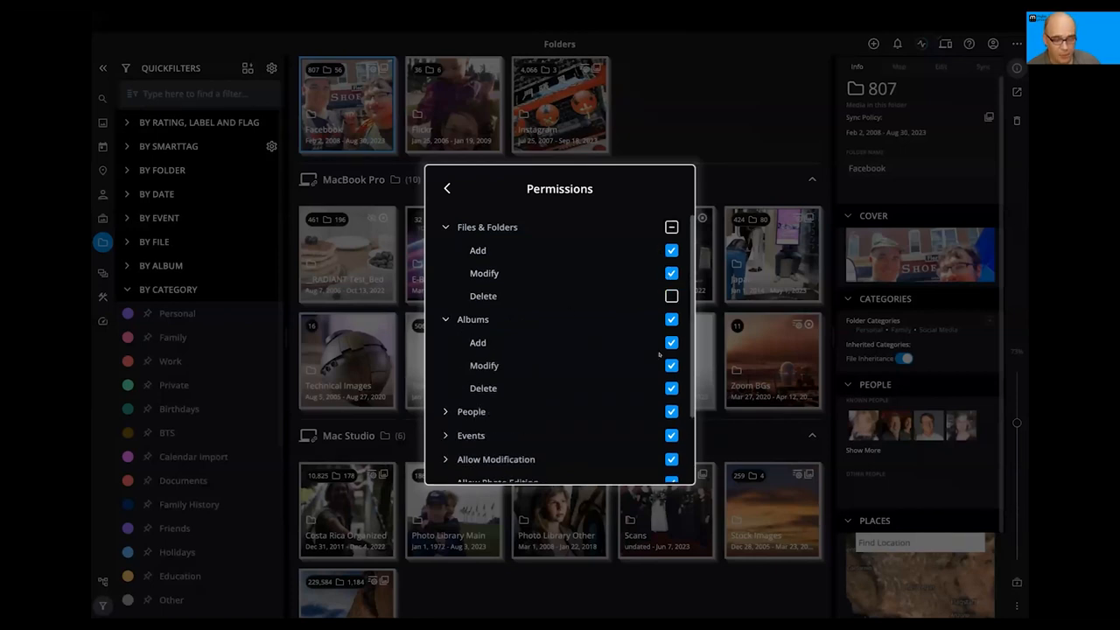
pyautogui.click(671, 389)
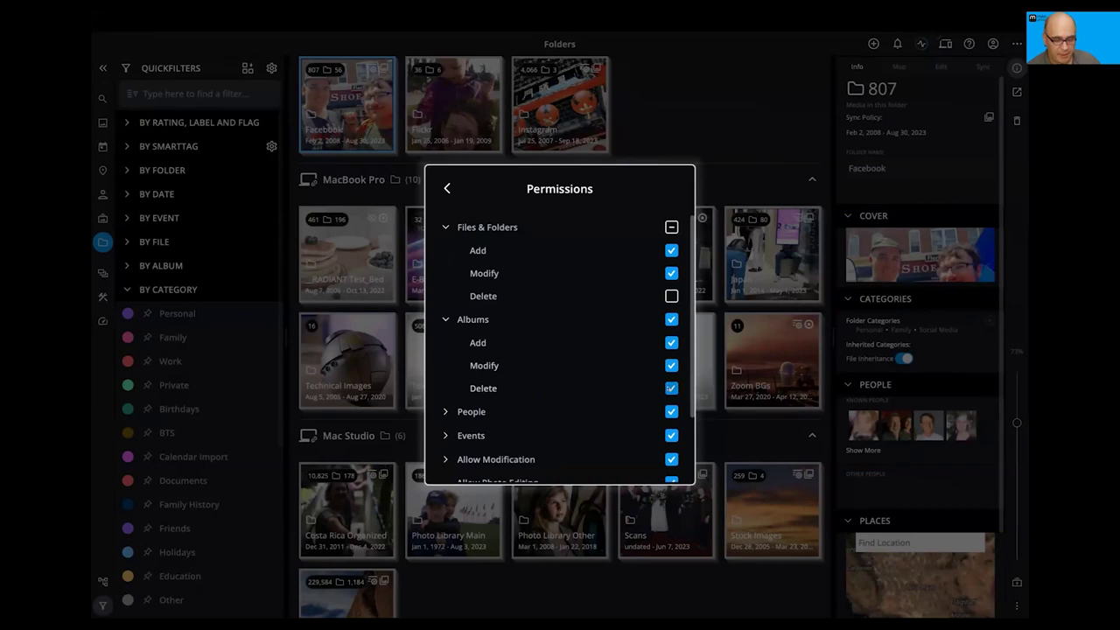
pyautogui.click(446, 320)
pyautogui.click(444, 344)
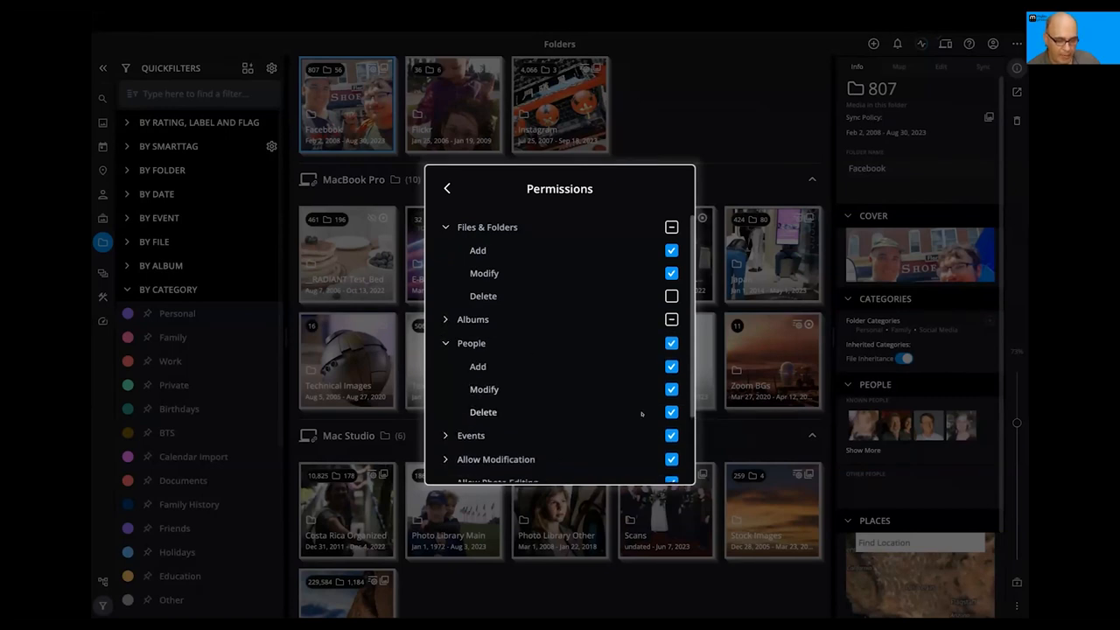
pyautogui.click(671, 411)
pyautogui.click(445, 343)
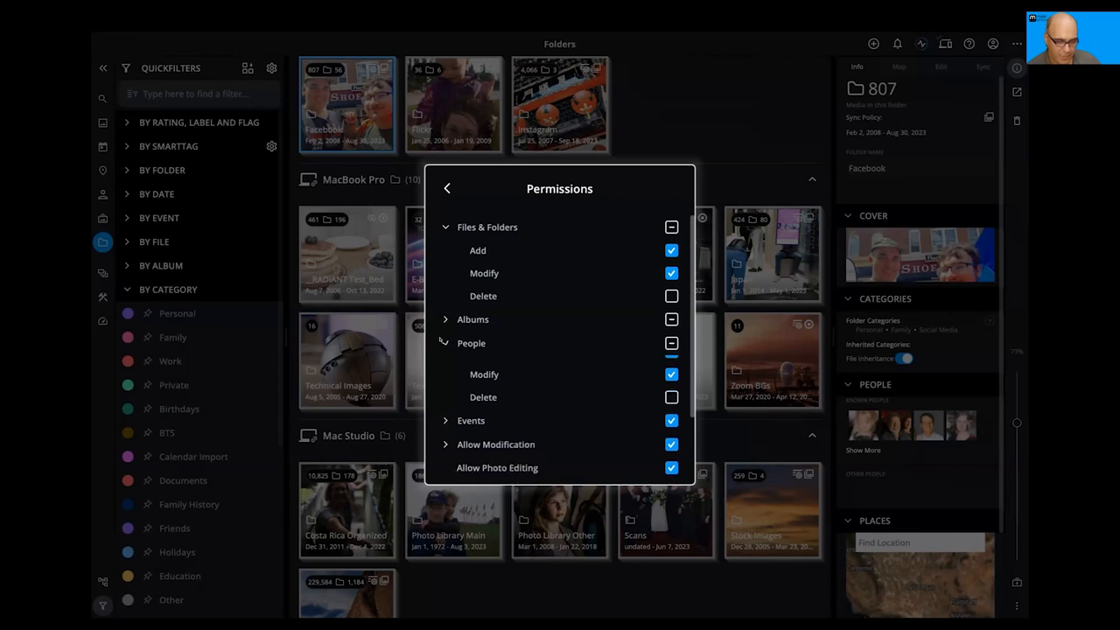
pyautogui.click(446, 367)
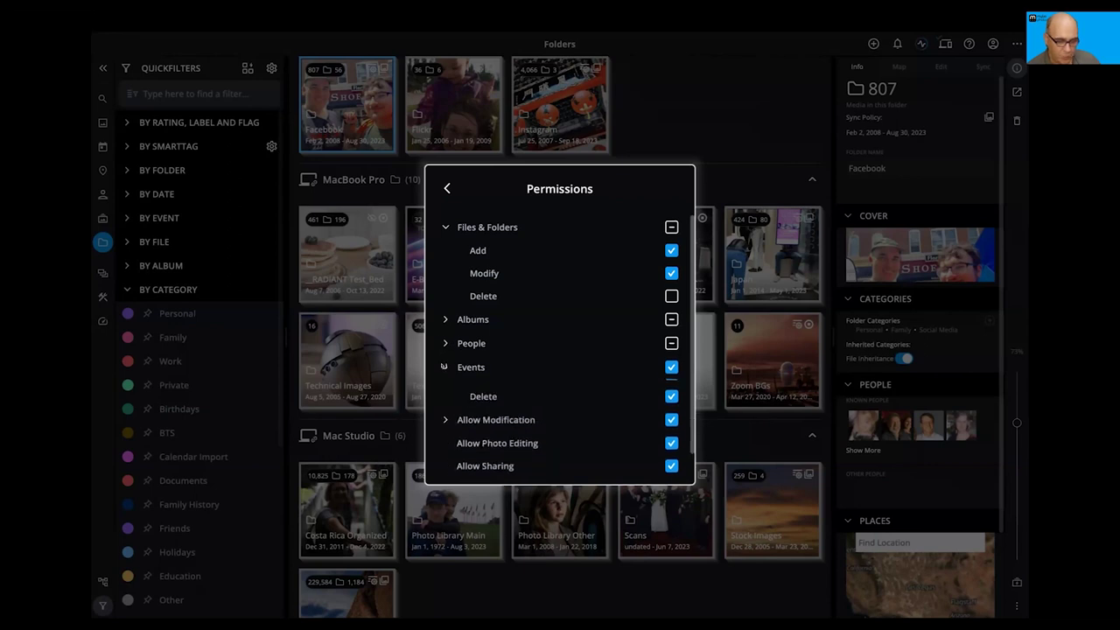
pyautogui.click(671, 436)
pyautogui.click(446, 366)
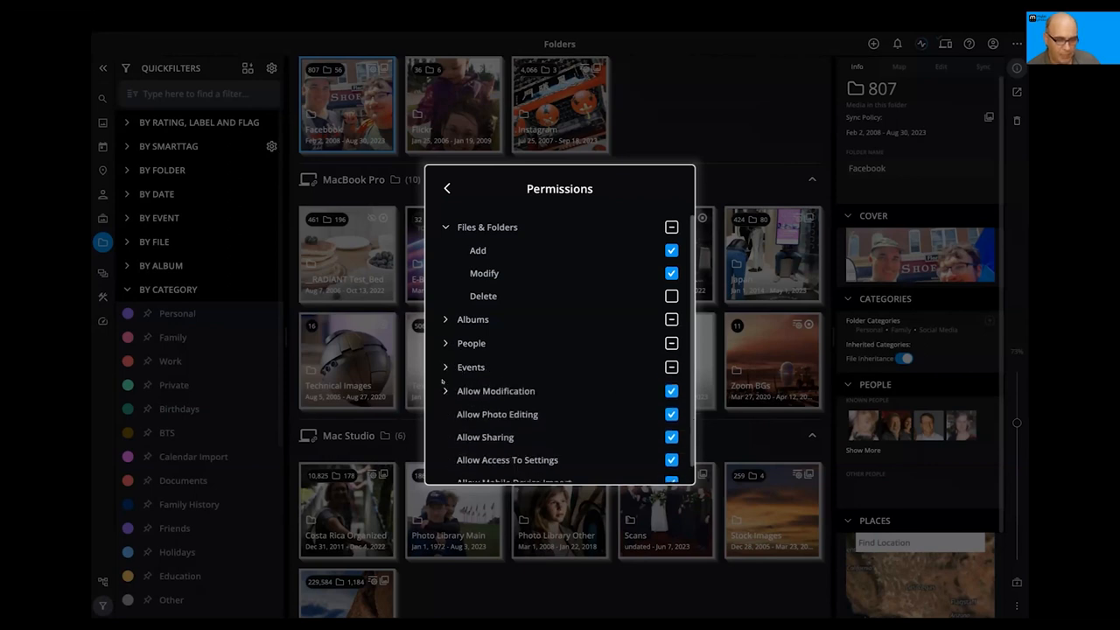
# Disallow Modify Keywords, Modify Categories, Photo Editing, Access To Settings and Mobile Device Import
pyautogui.click(446, 400)
pyautogui.scroll(-2, 499, 388)
pyautogui.scroll(-2, 498, 387)
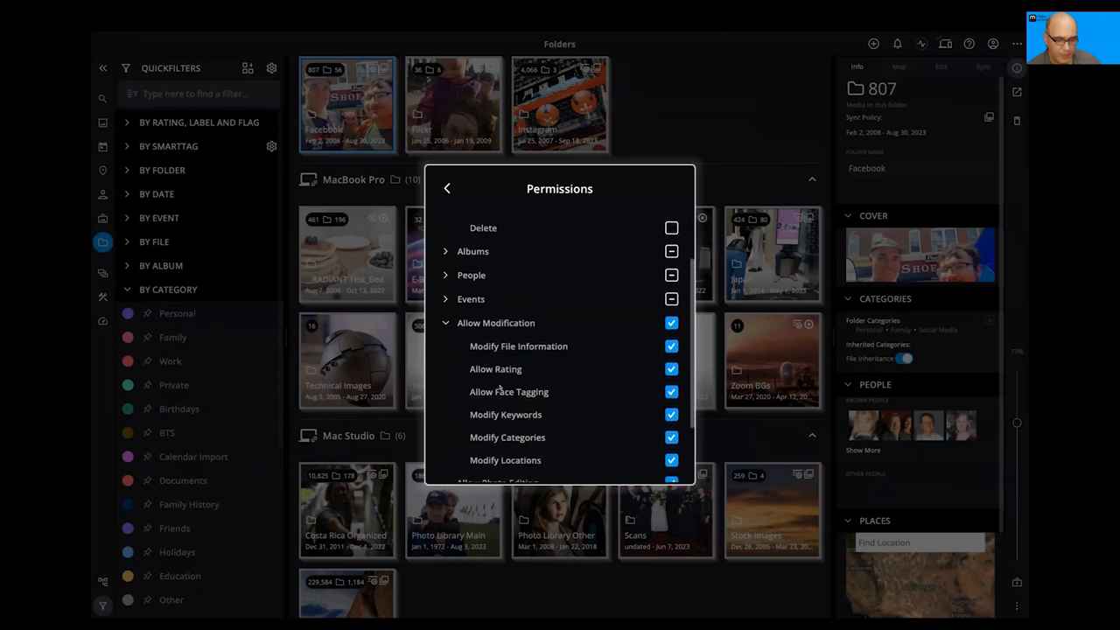
pyautogui.scroll(-2, 525, 350)
pyautogui.scroll(-1, 552, 306)
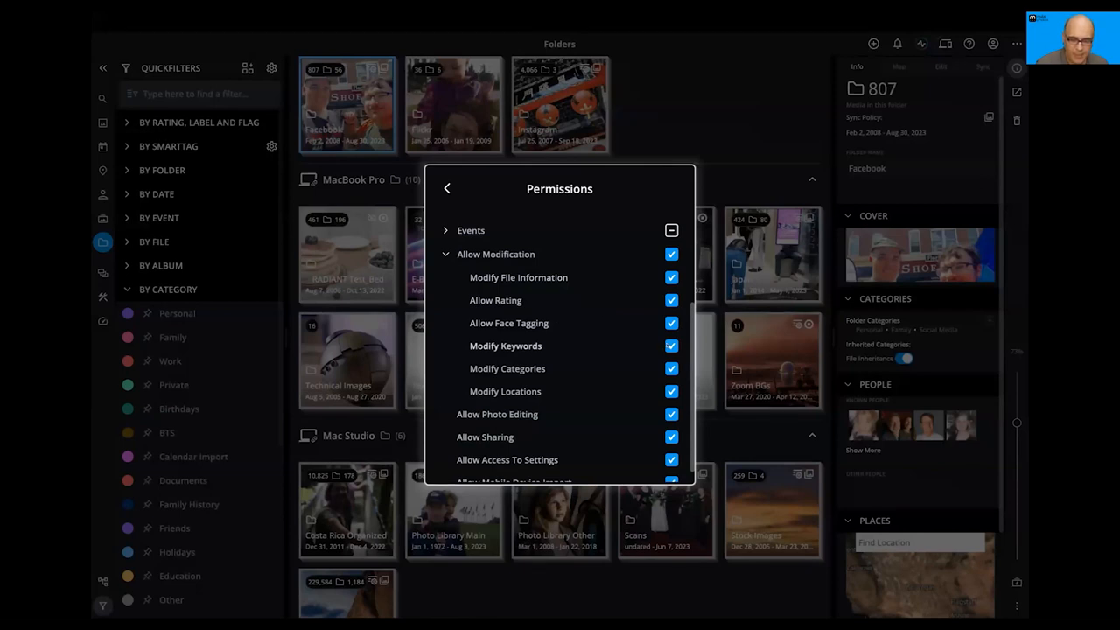
pyautogui.click(672, 346)
pyautogui.click(671, 368)
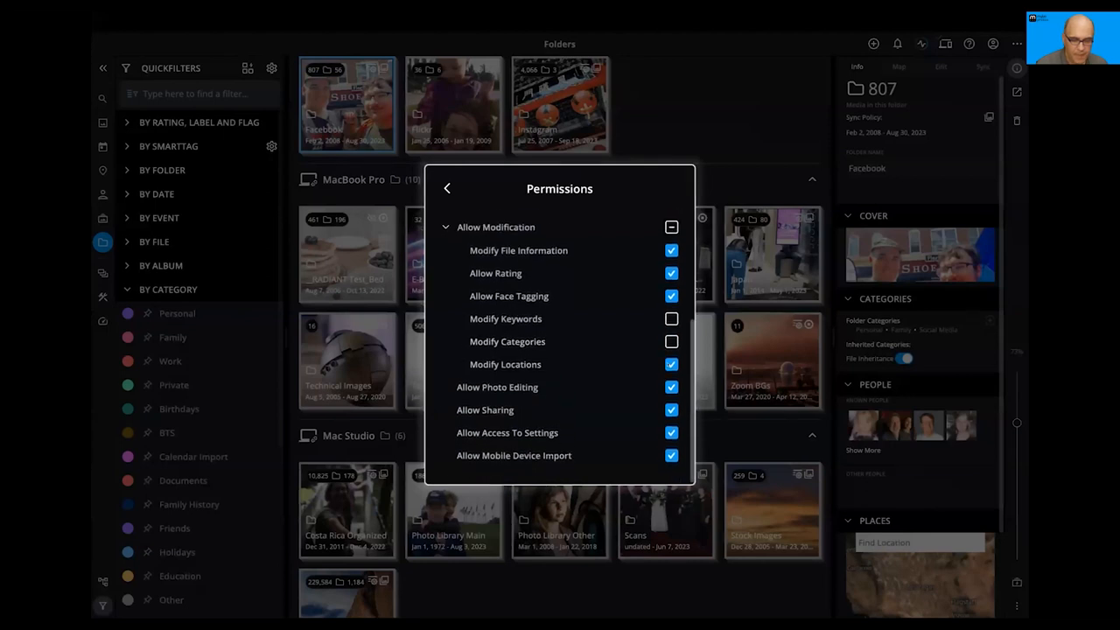
pyautogui.scroll(-1, 671, 369)
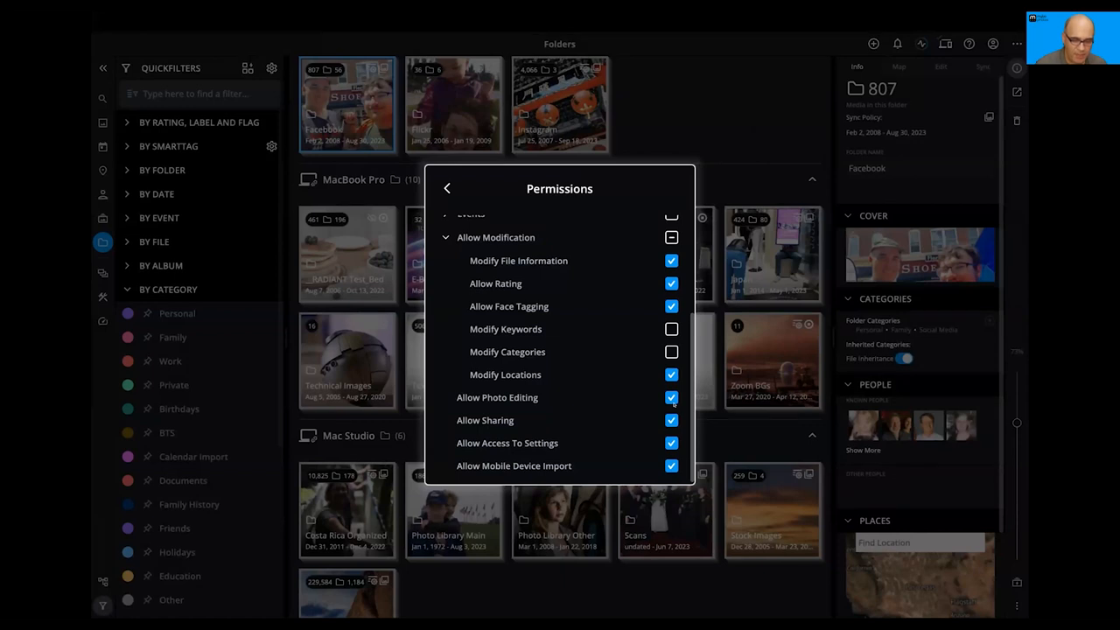
pyautogui.click(671, 397)
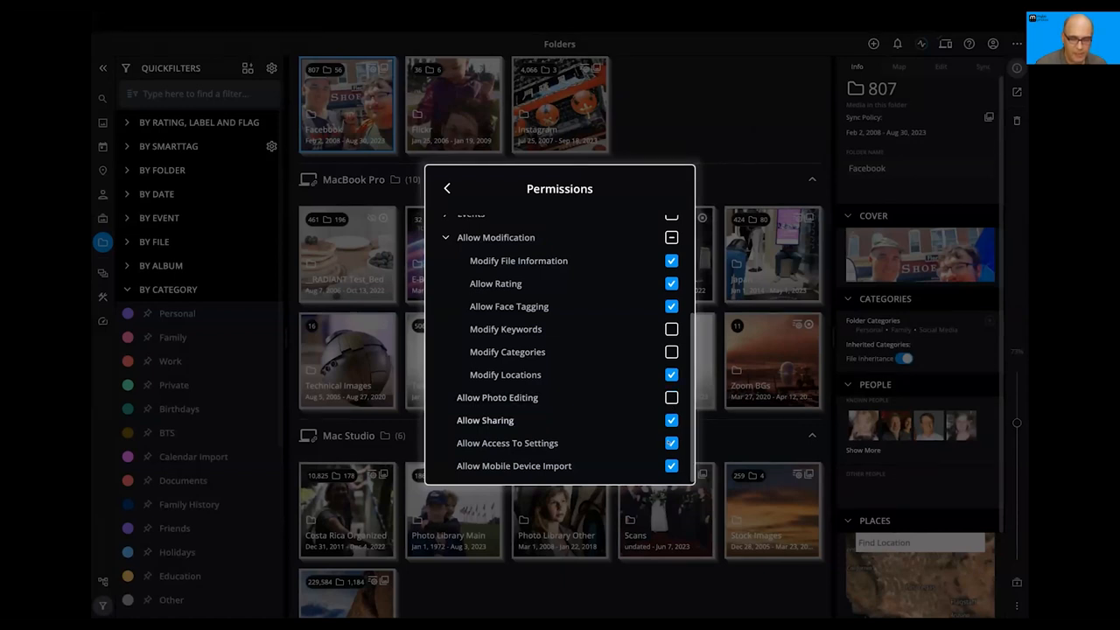
pyautogui.click(671, 443)
pyautogui.click(672, 465)
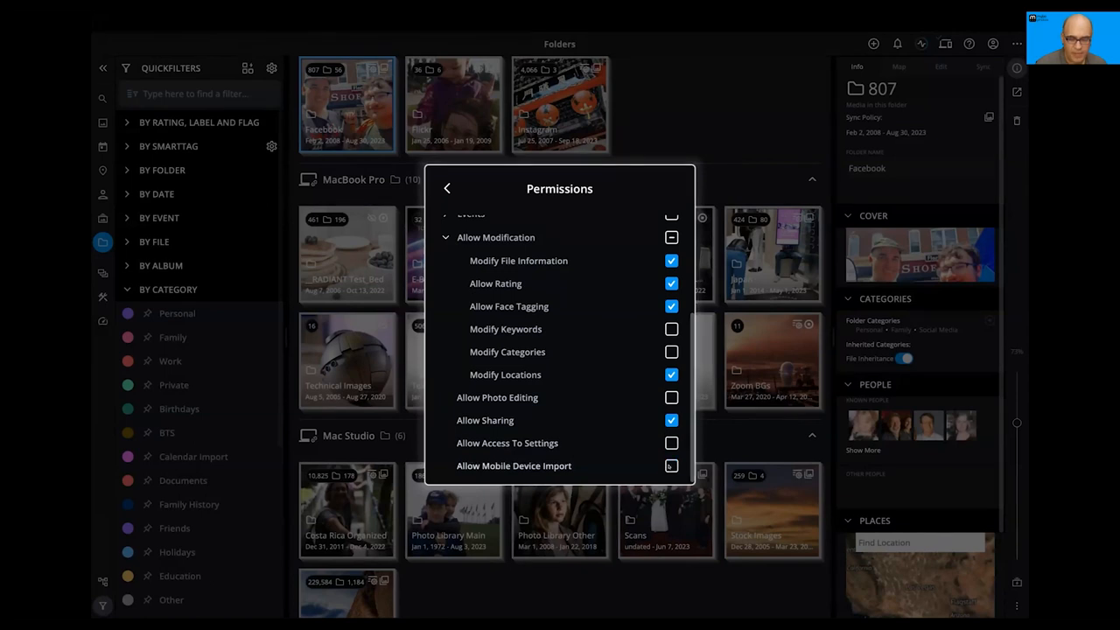
# Save the Family History Project space and close the Manage Spaces dialog
pyautogui.click(447, 187)
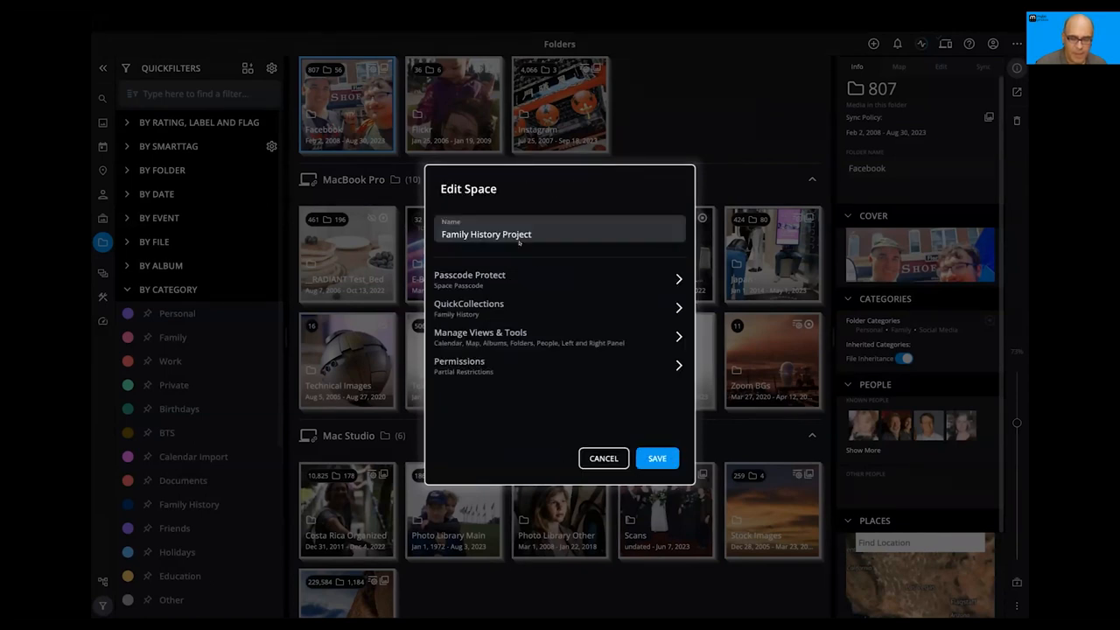
pyautogui.click(657, 458)
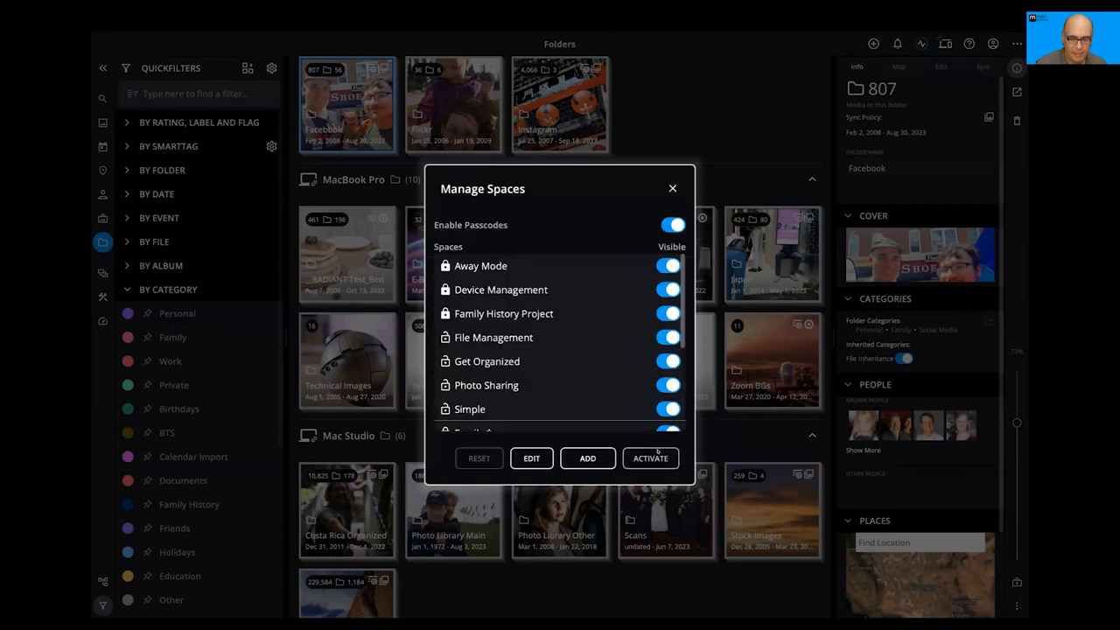
pyautogui.click(547, 315)
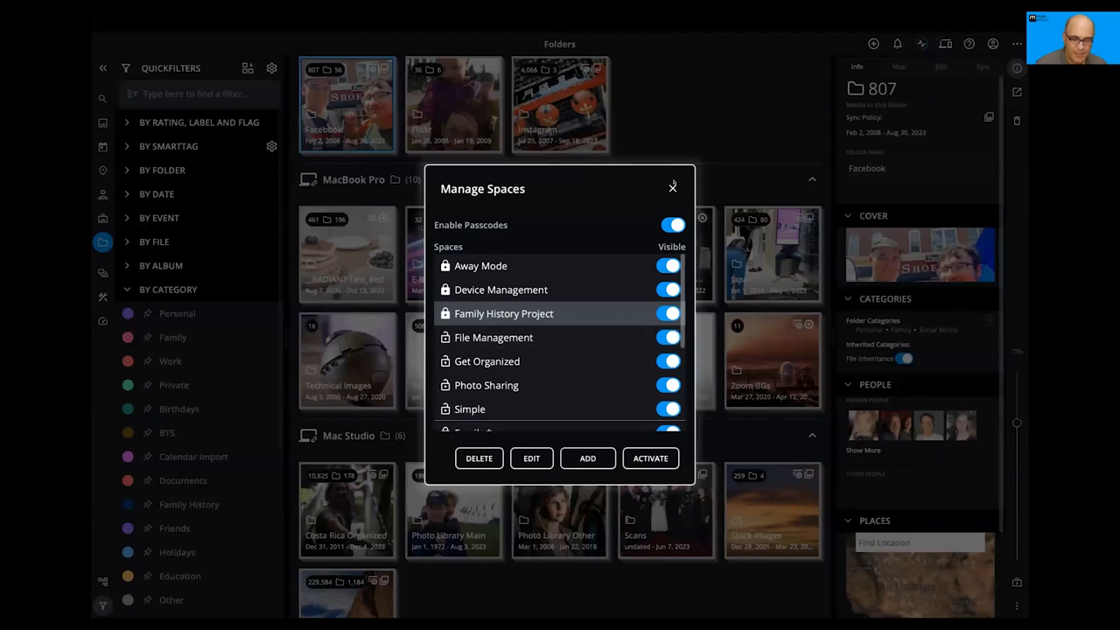
pyautogui.click(673, 188)
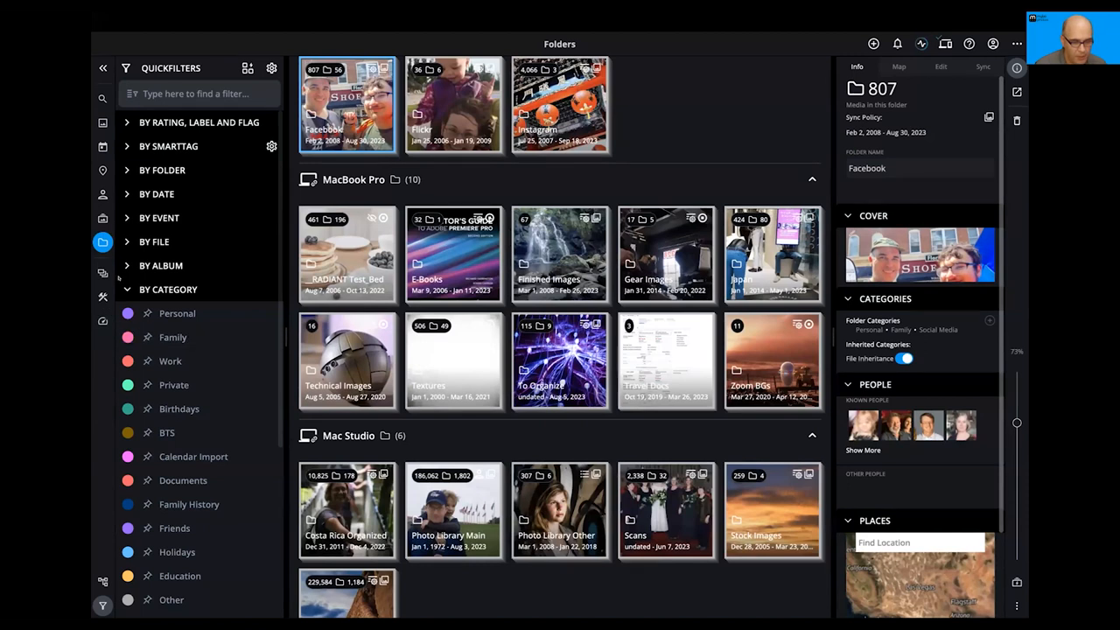
# Set the iPhone's current space to Family History Project from Dashboard Devices
pyautogui.click(102, 321)
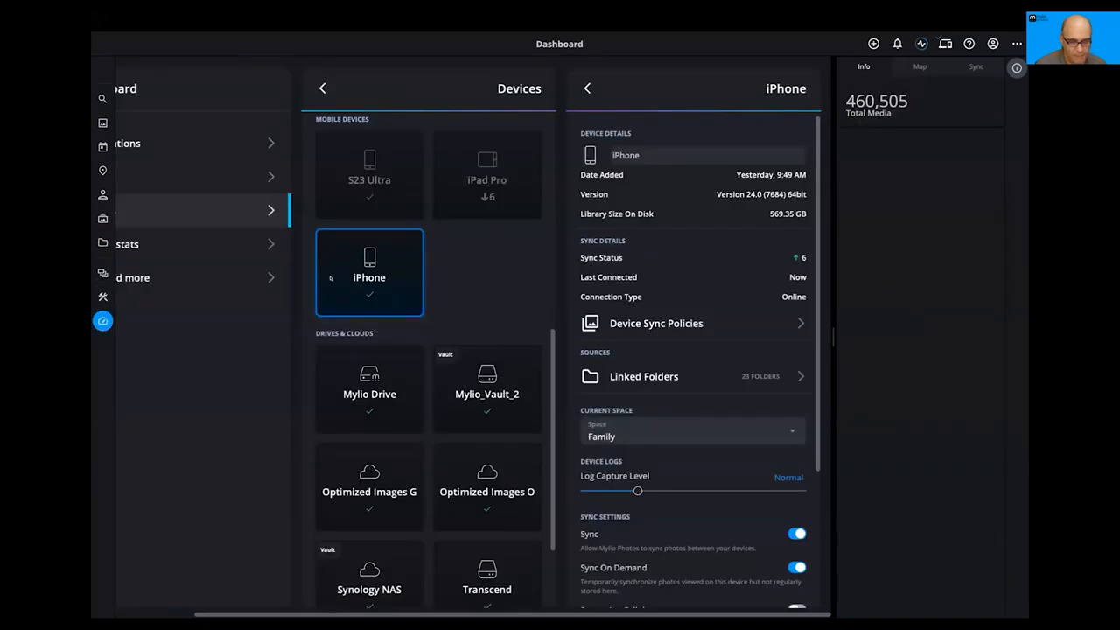
pyautogui.click(692, 431)
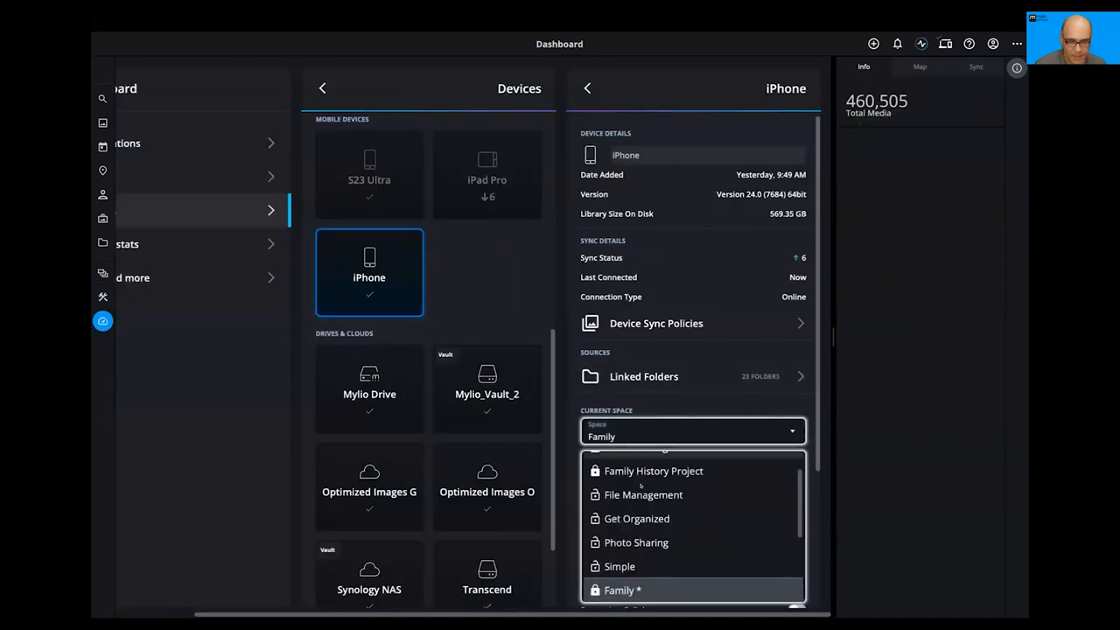
pyautogui.click(647, 471)
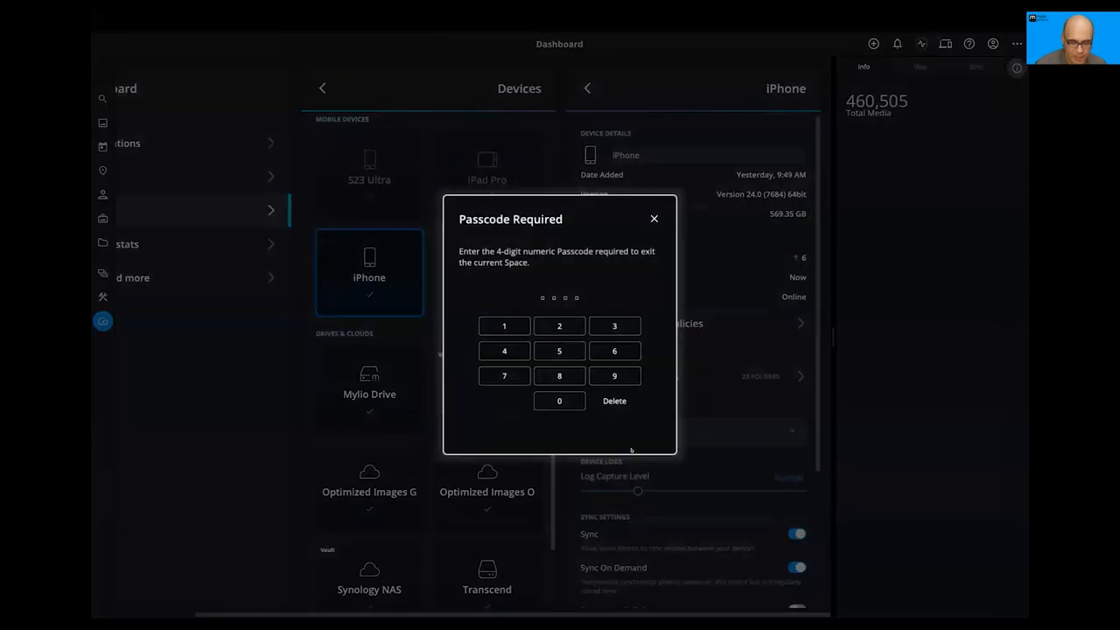
pyautogui.write('1111')
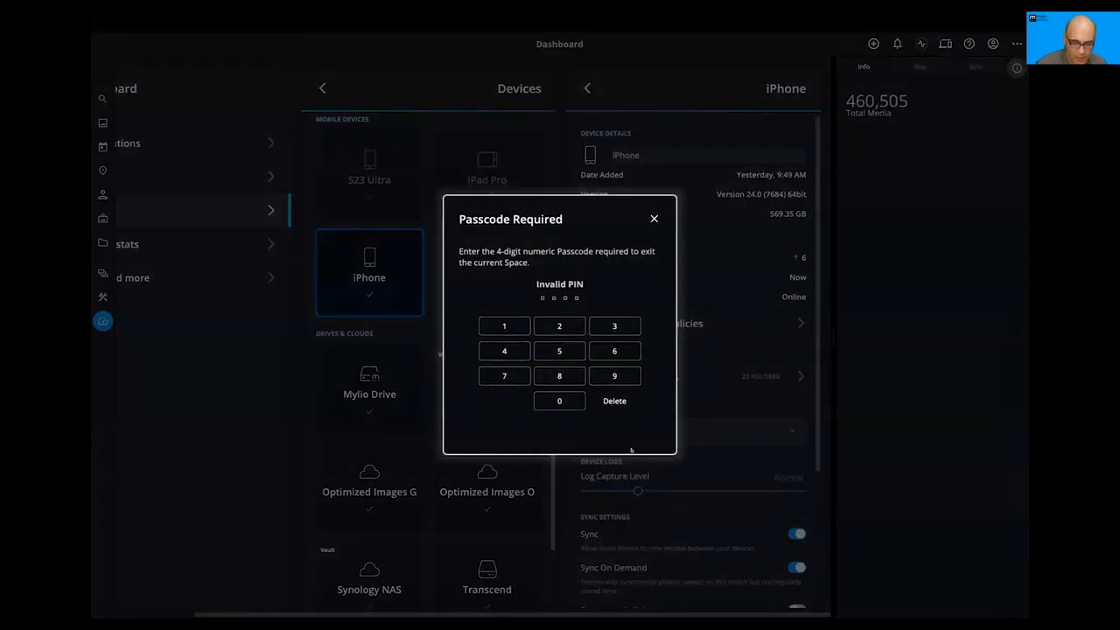
pyautogui.write('11')
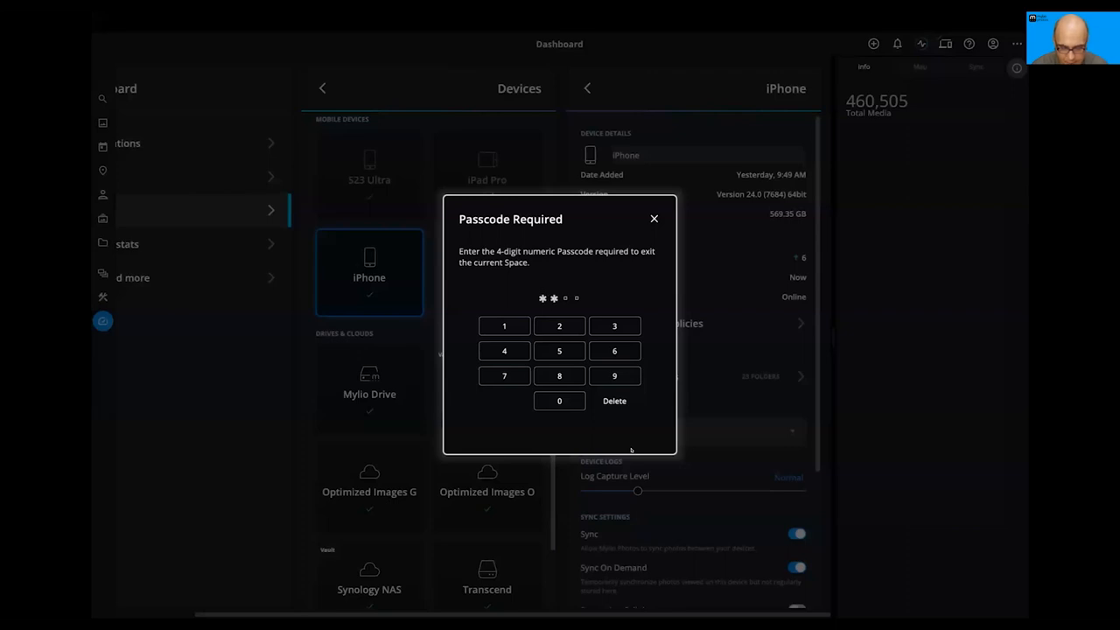
pyautogui.write('11')
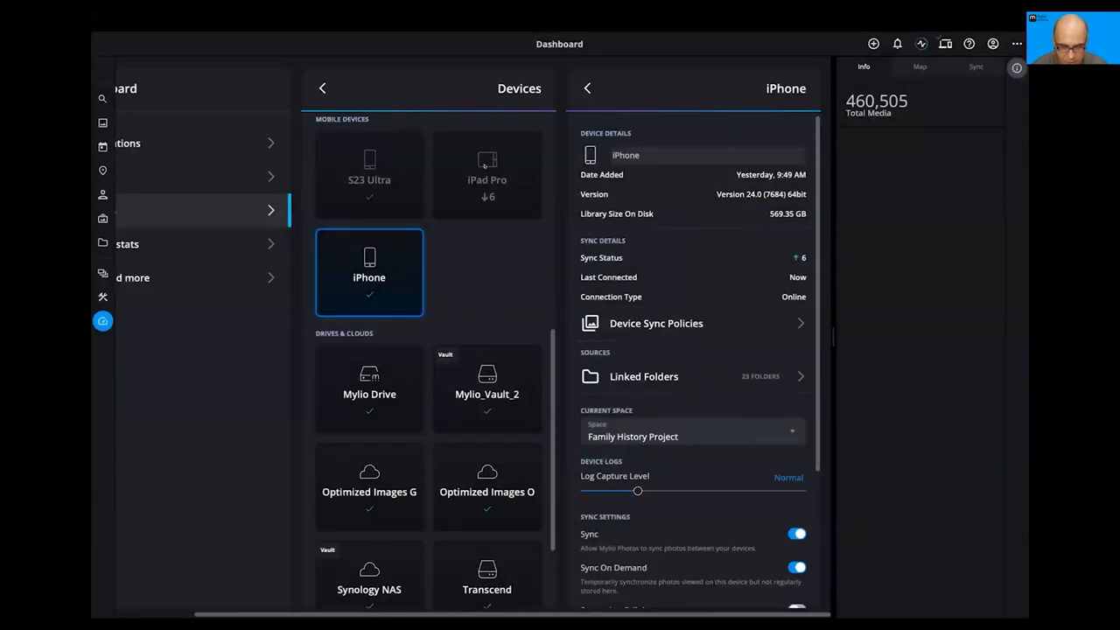
# Set the S23 Ultra's current space to Family History Project, then reselect the iPhone
pyautogui.click(486, 166)
pyautogui.click(406, 172)
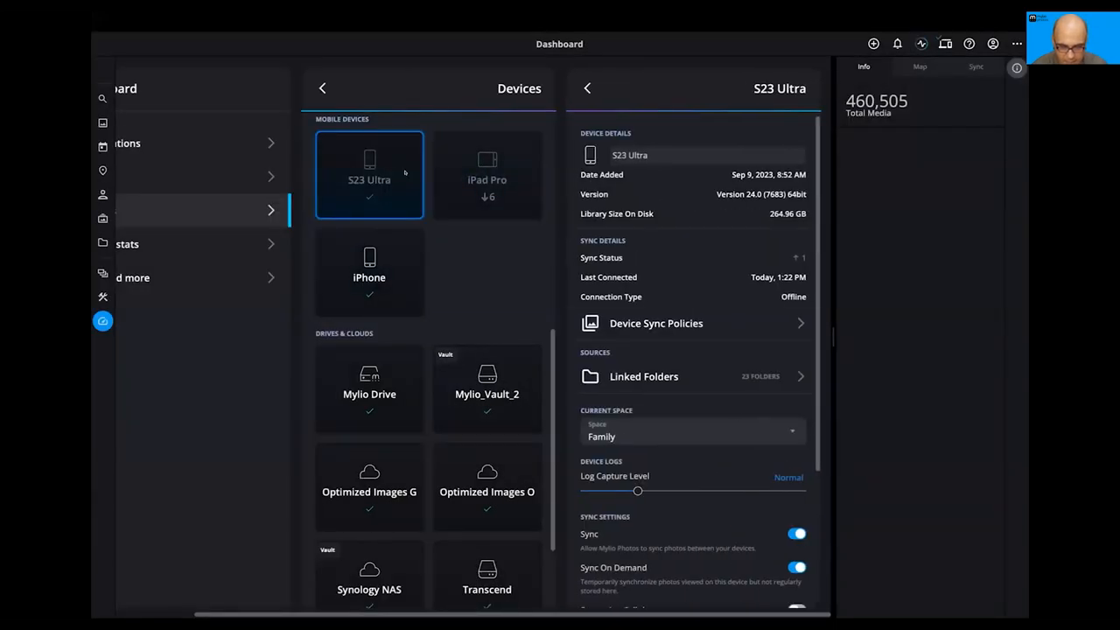
pyautogui.click(730, 429)
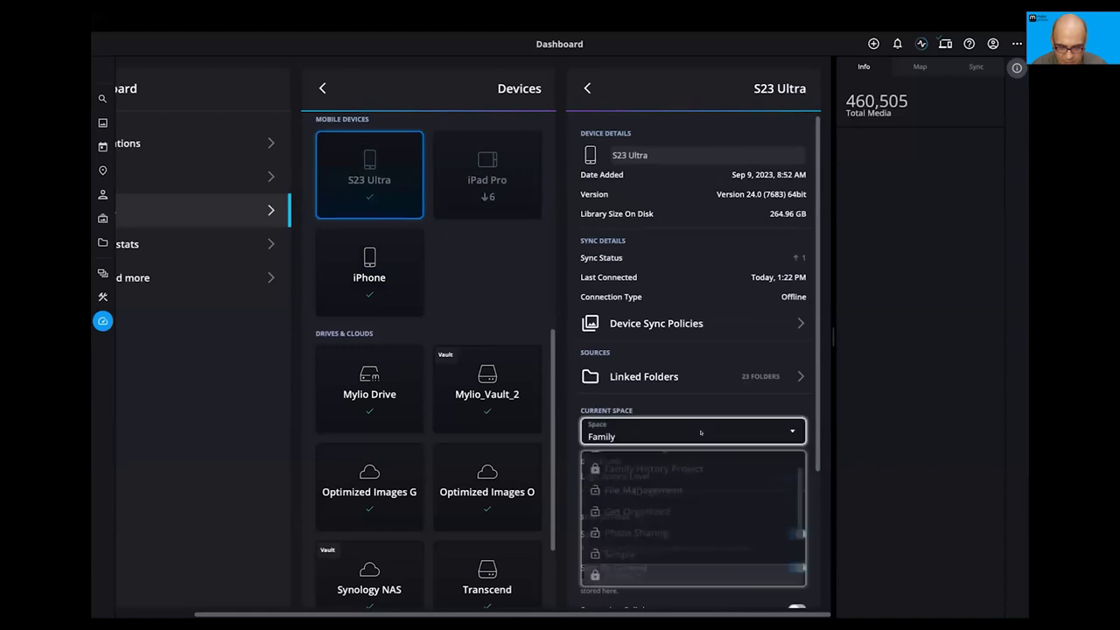
pyautogui.click(675, 471)
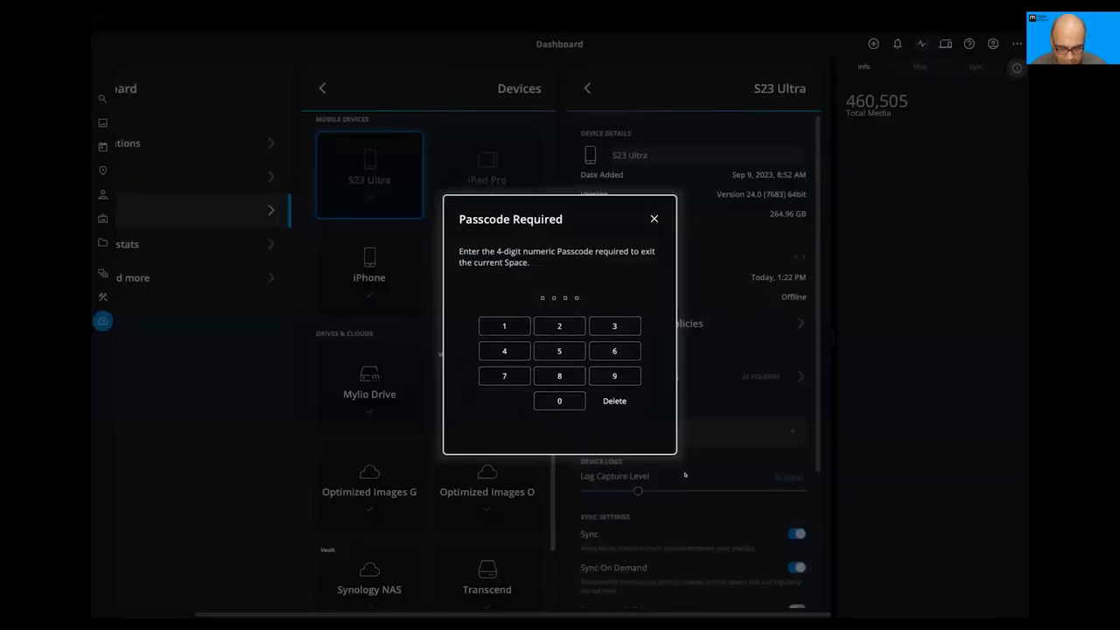
pyautogui.write('1111')
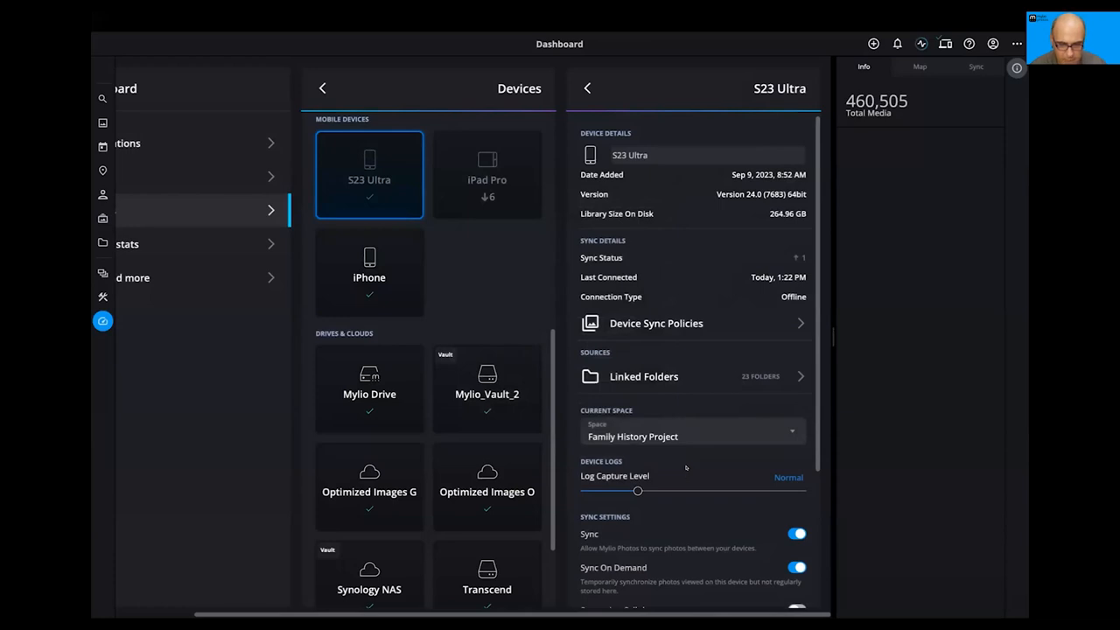
pyautogui.click(386, 271)
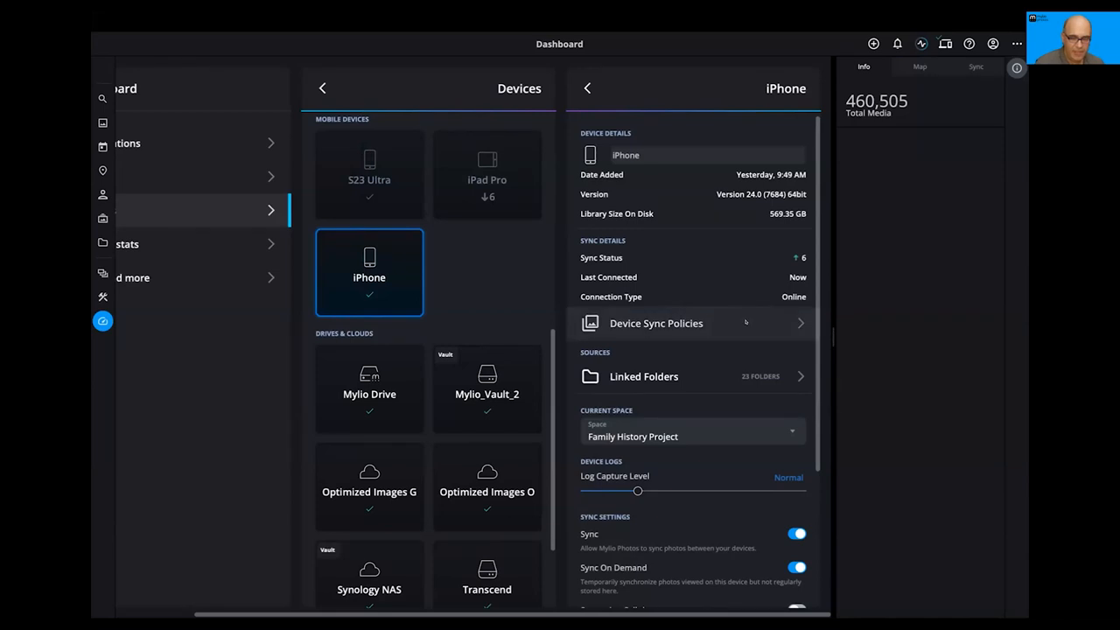
# Add the Family History QuickCollection to the iPhone's device sync policies
pyautogui.click(691, 323)
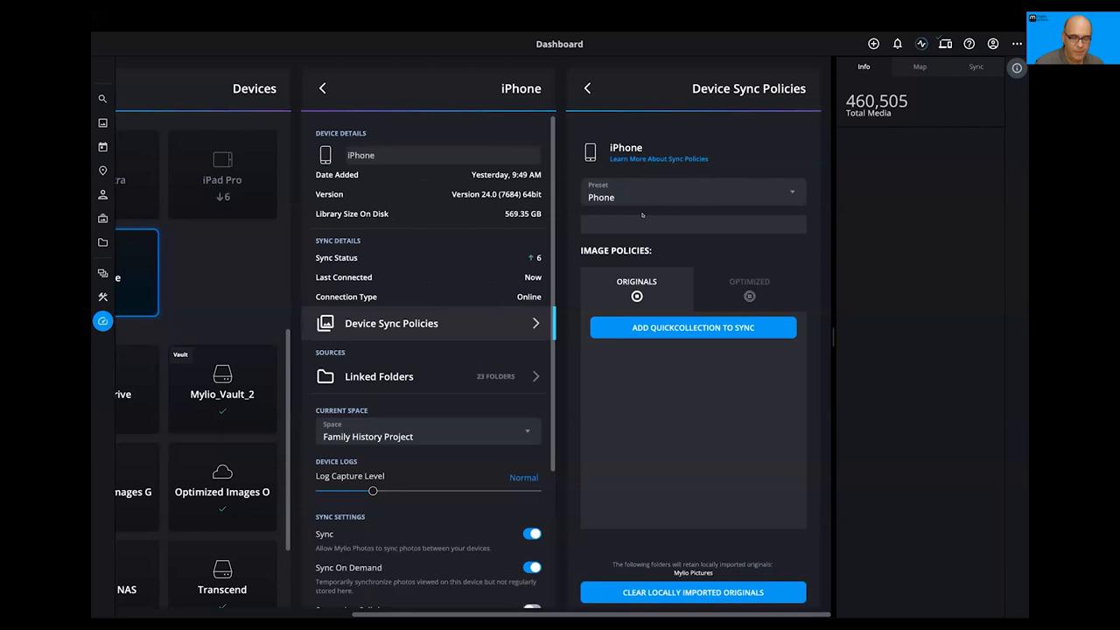
pyautogui.click(693, 328)
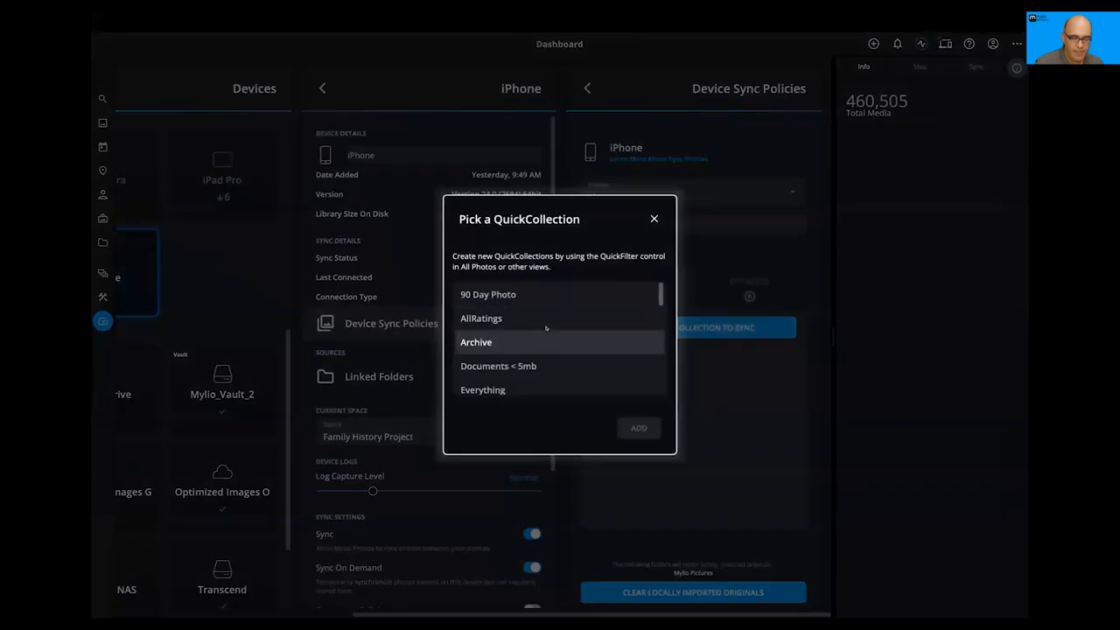
pyautogui.scroll(-1, 546, 333)
pyautogui.scroll(-2, 546, 329)
pyautogui.scroll(-2, 525, 332)
pyautogui.scroll(-2, 516, 336)
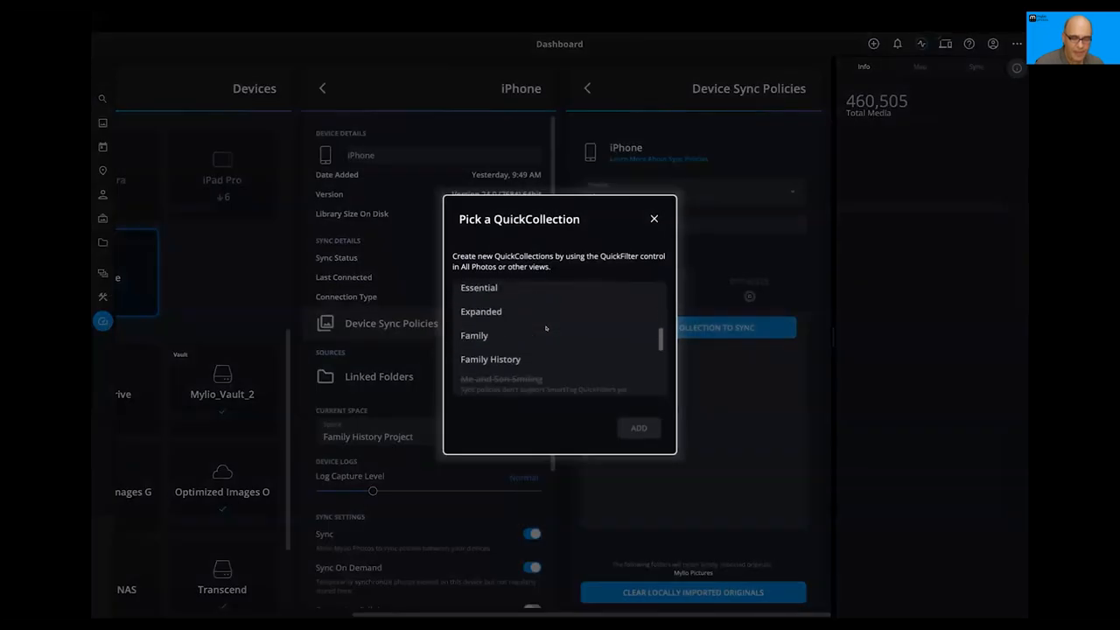
pyautogui.scroll(-2, 509, 339)
pyautogui.click(509, 341)
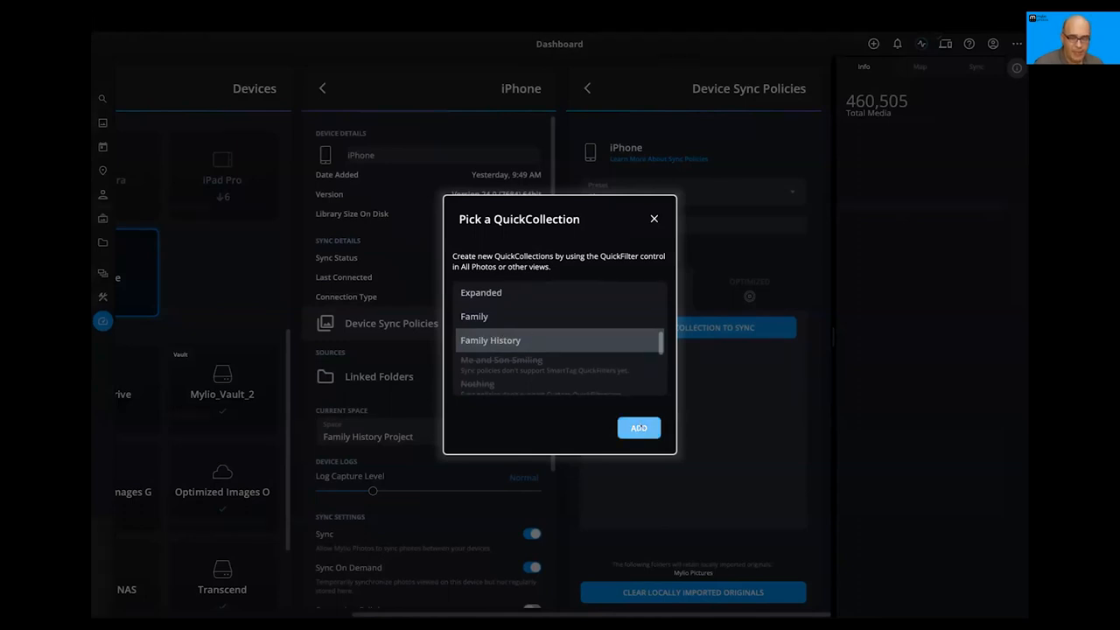
pyautogui.click(639, 427)
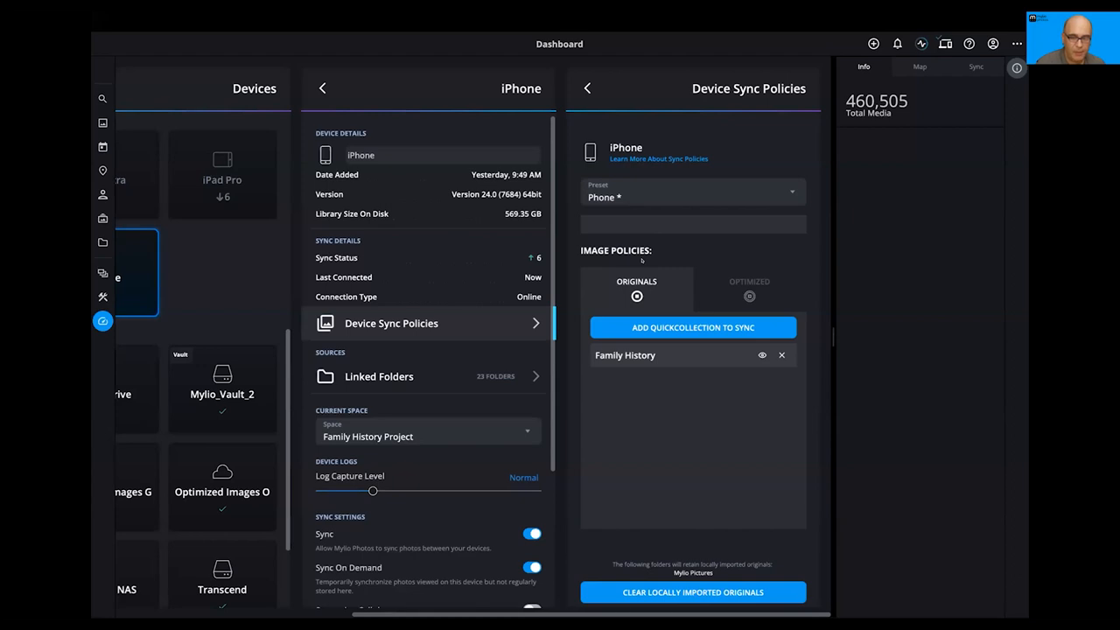
# Back out of the sync policies, iPhone and Devices panels to the Dashboard menu
pyautogui.click(522, 92)
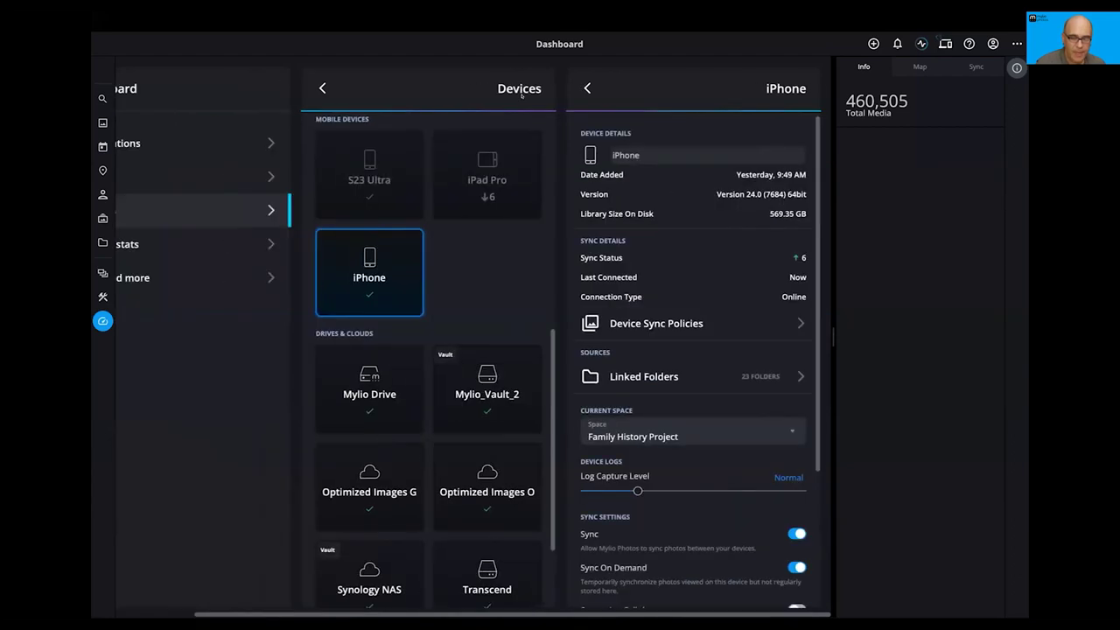
pyautogui.click(584, 88)
pyautogui.click(409, 88)
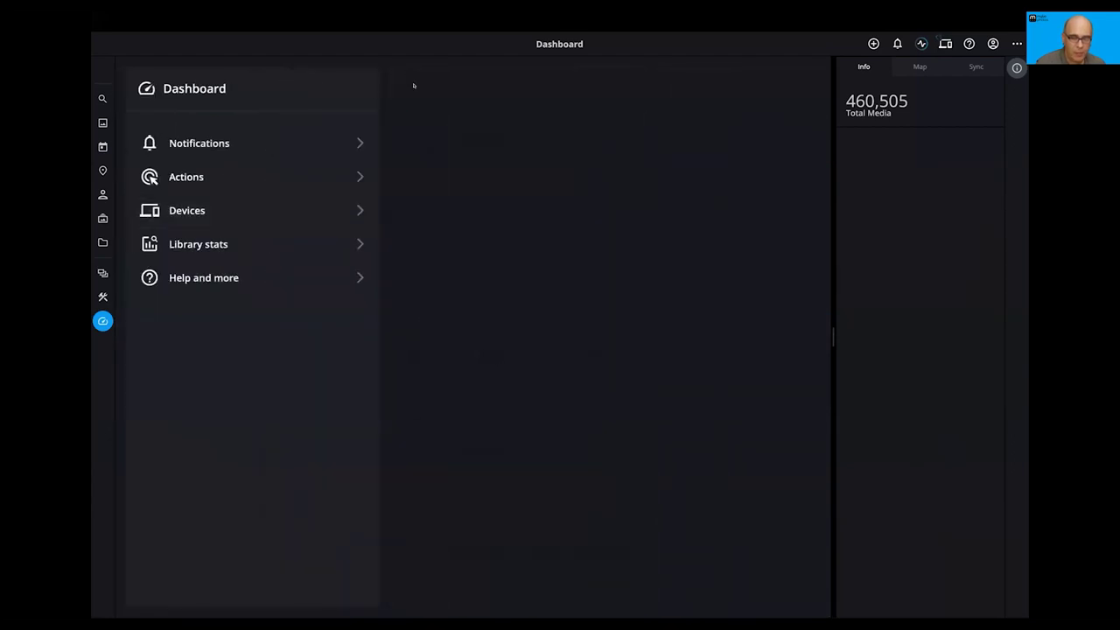
# In the Scans folder, apply the Family History category to Old Family Pictures
pyautogui.click(103, 243)
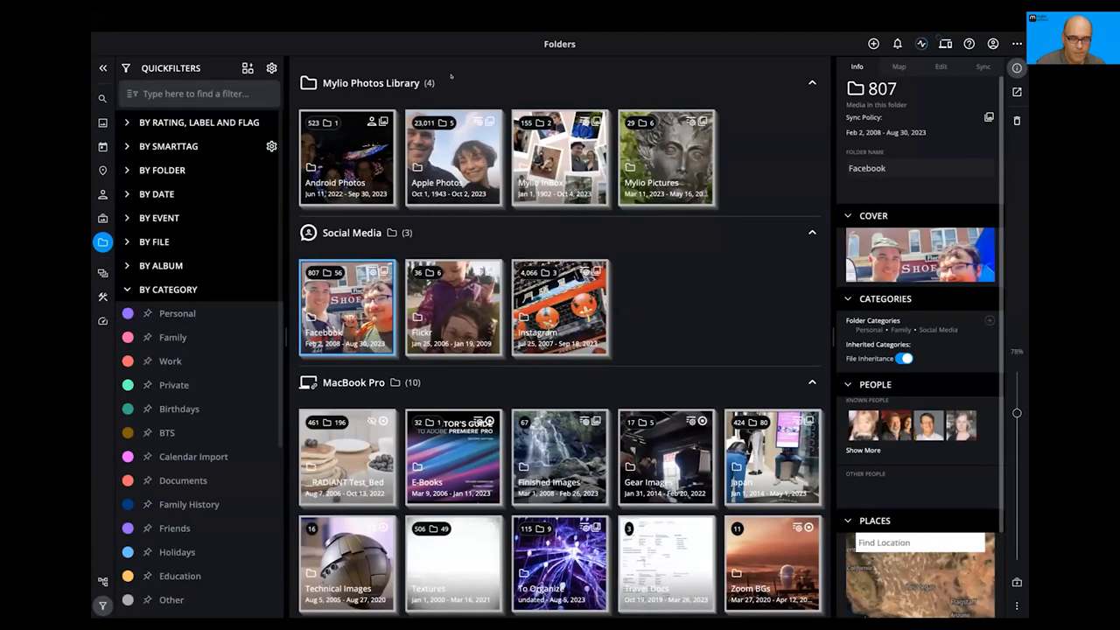
pyautogui.scroll(-5, 692, 344)
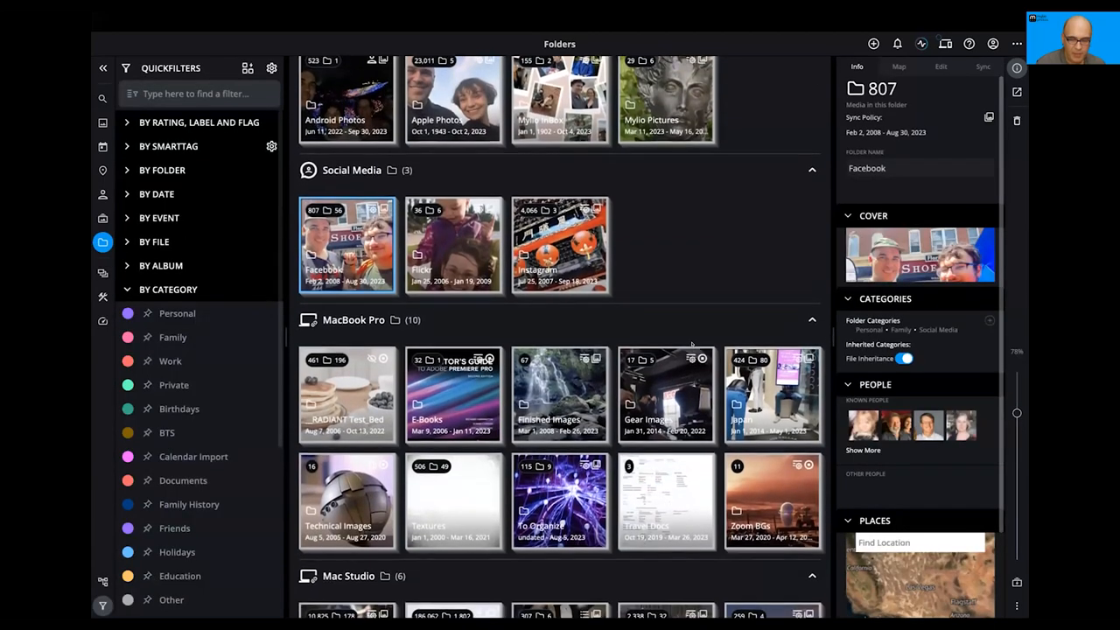
pyautogui.doubleClick(669, 431)
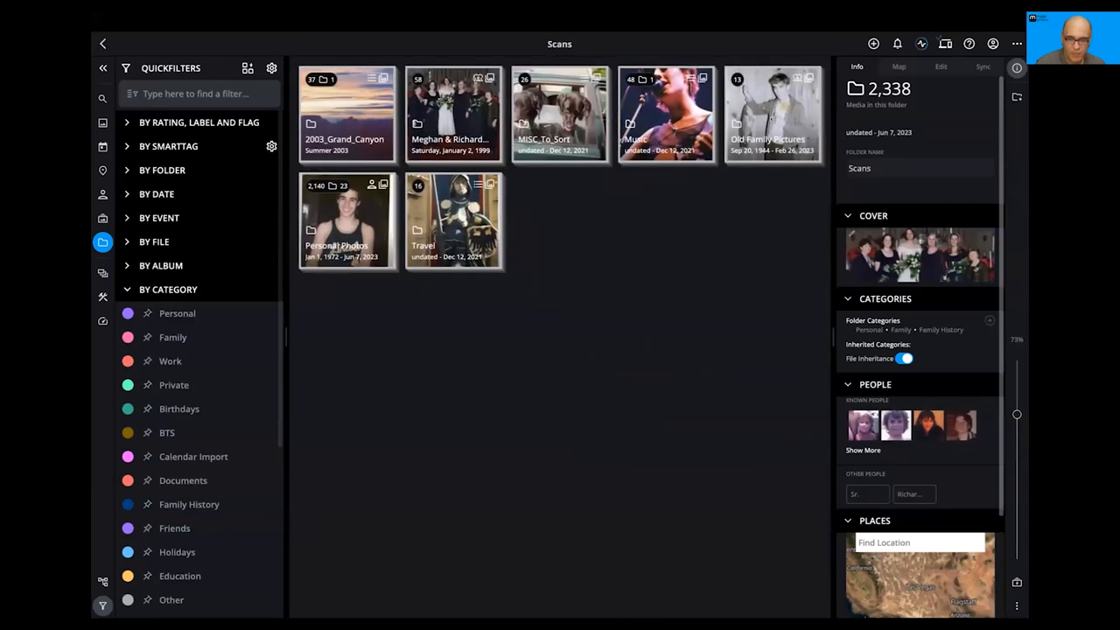
pyautogui.click(773, 113)
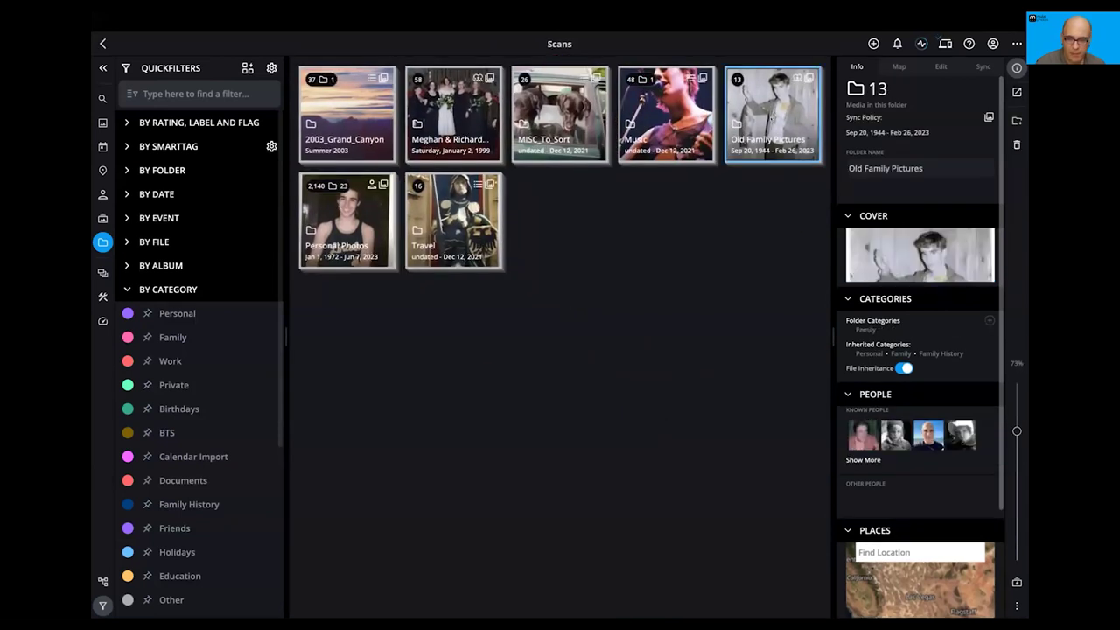
pyautogui.click(989, 321)
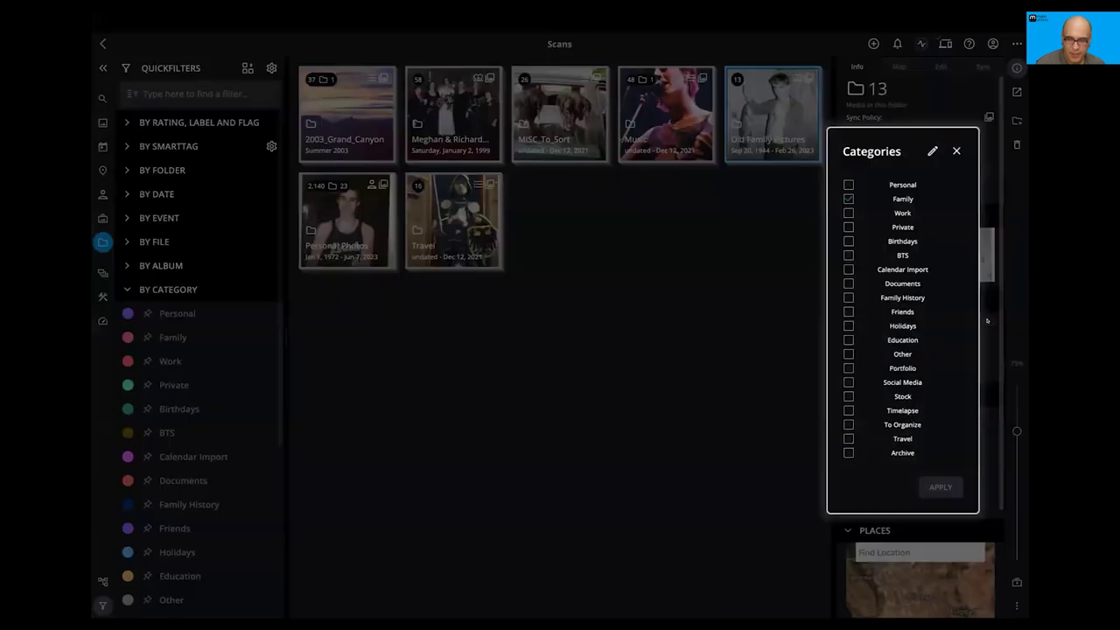
pyautogui.click(848, 297)
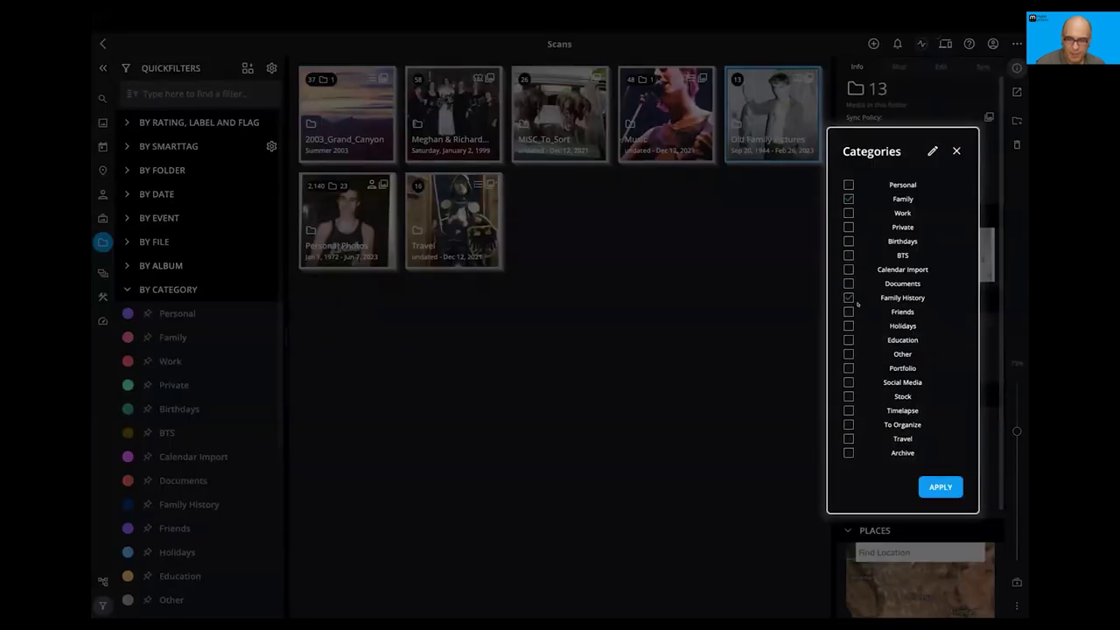
pyautogui.click(941, 487)
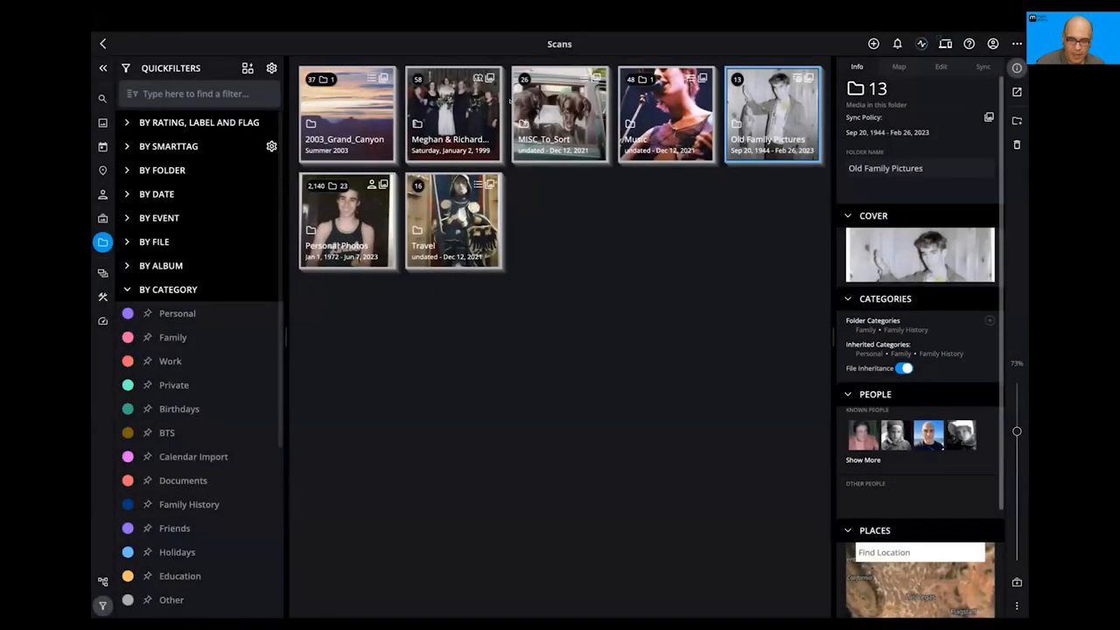
# Apply the Family History category to the Meghan & Richard Wedding folder
pyautogui.click(454, 113)
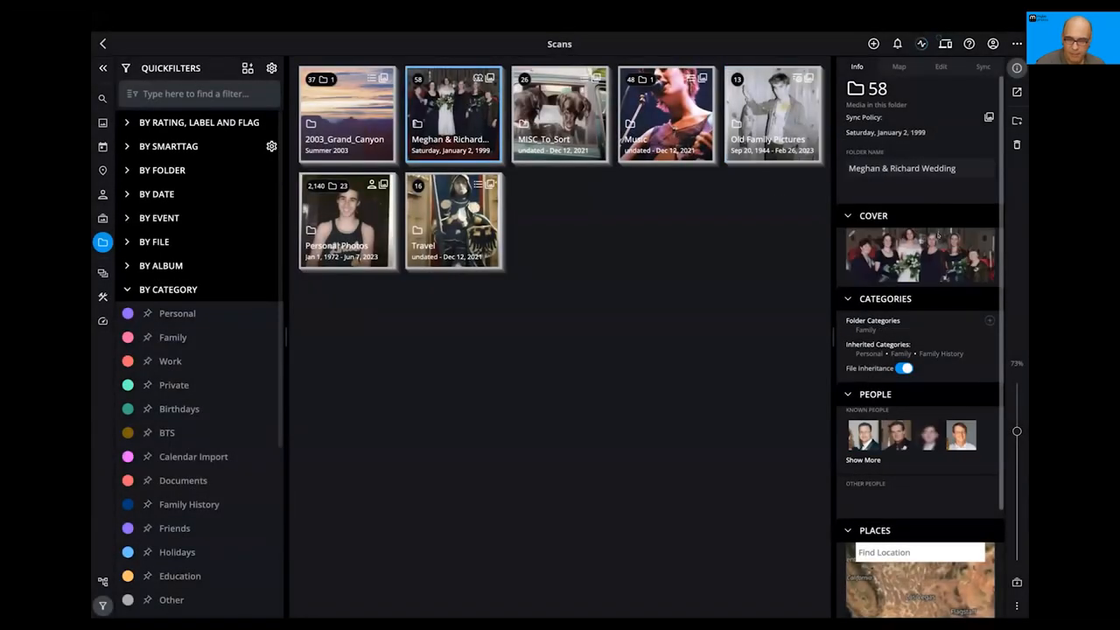
pyautogui.click(988, 320)
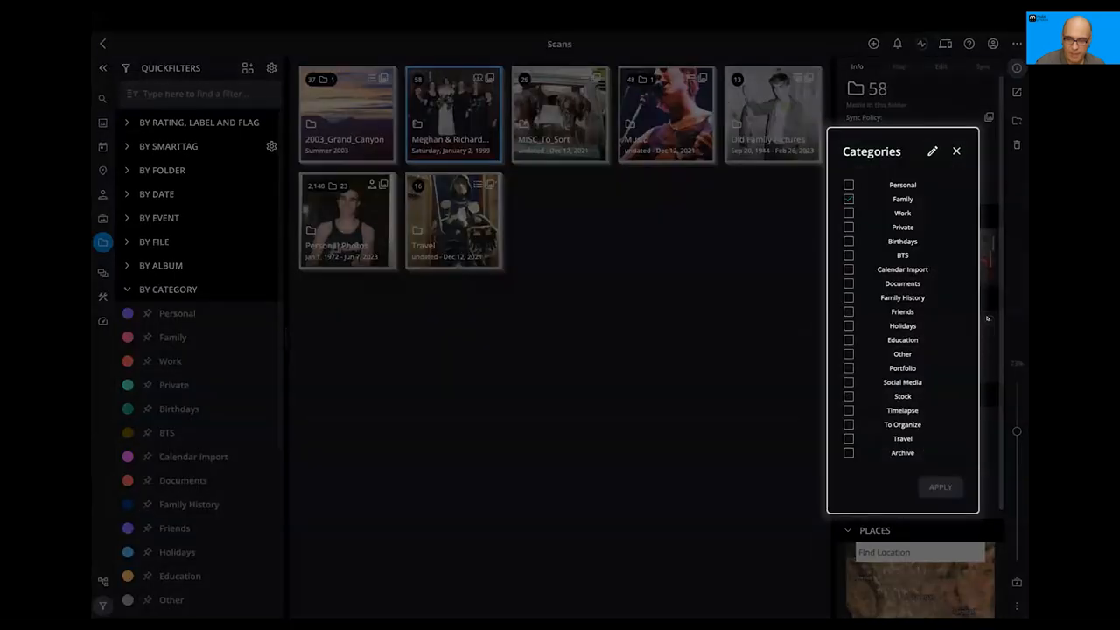
pyautogui.click(849, 297)
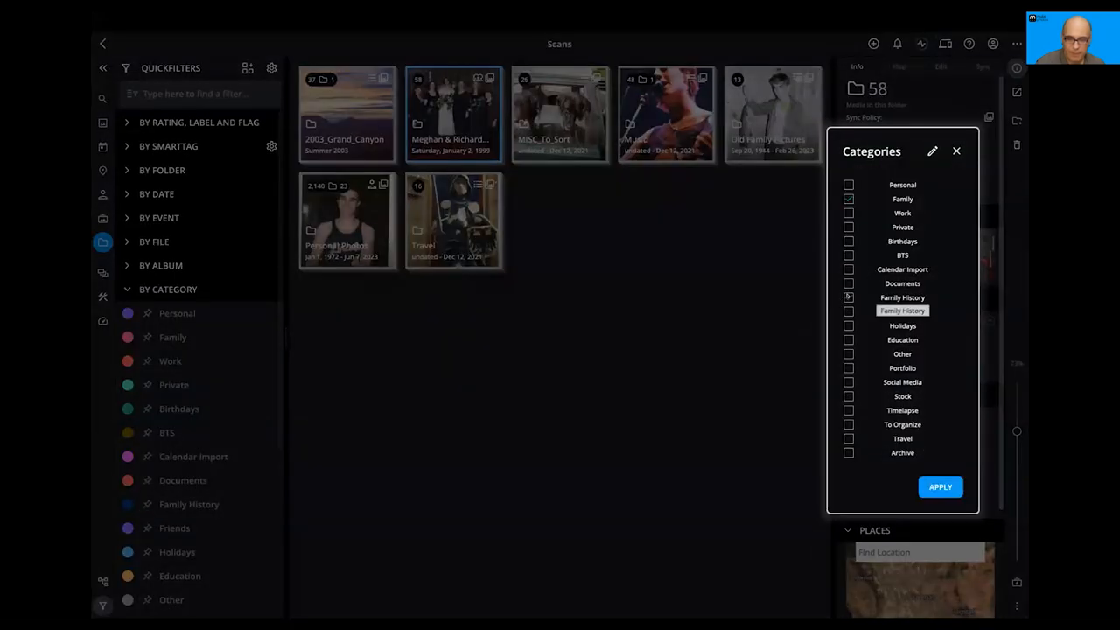
pyautogui.click(941, 487)
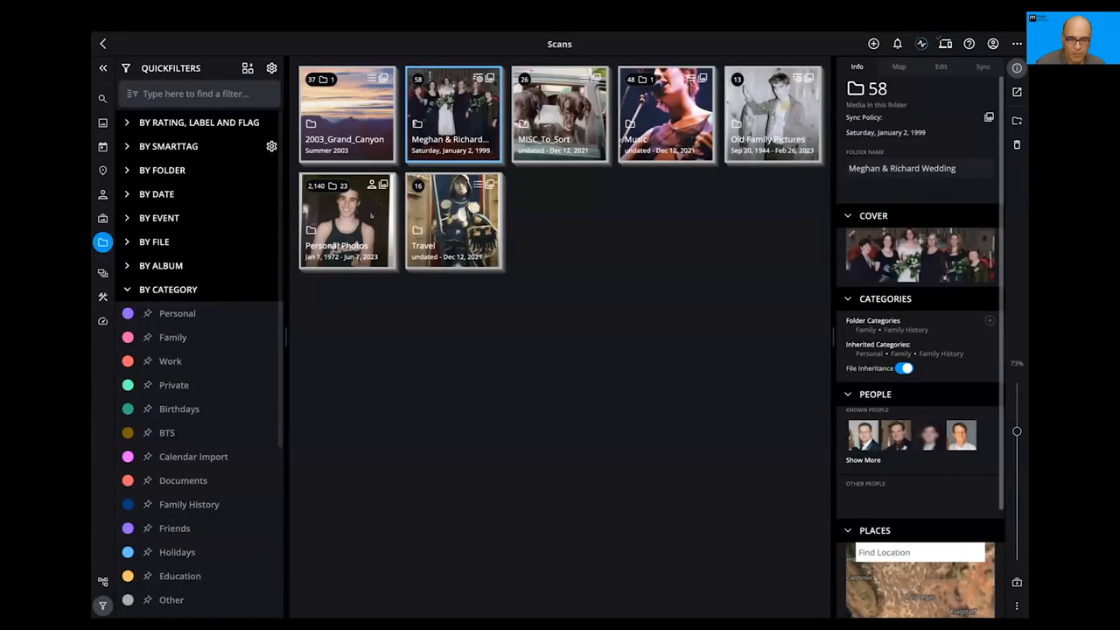
# Apply the Family History category to the Personal Photos folder
pyautogui.click(337, 245)
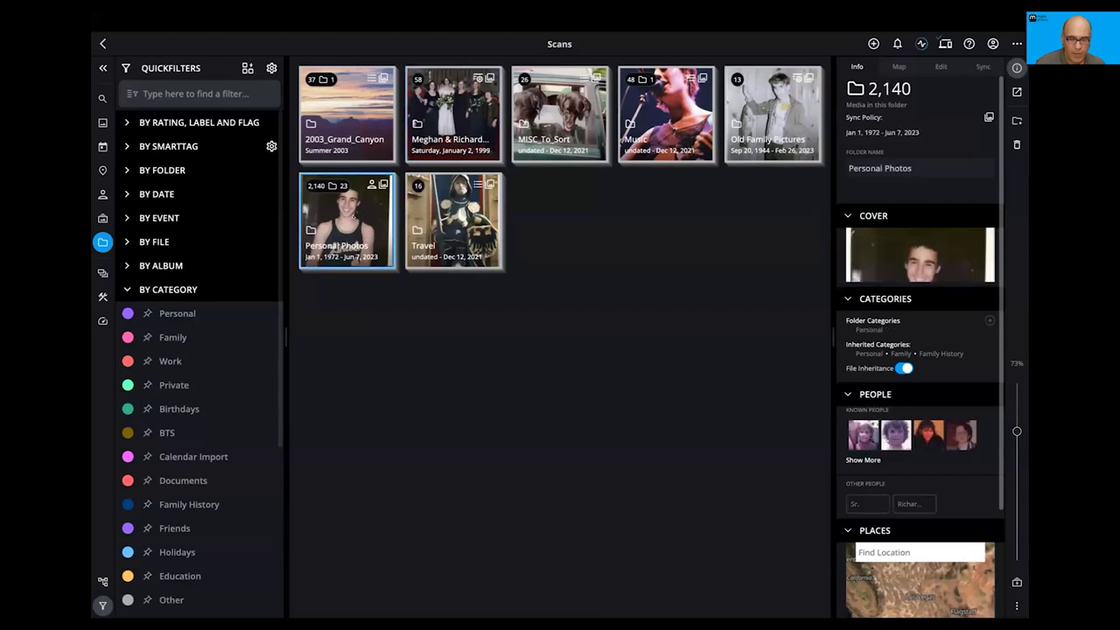
pyautogui.click(989, 321)
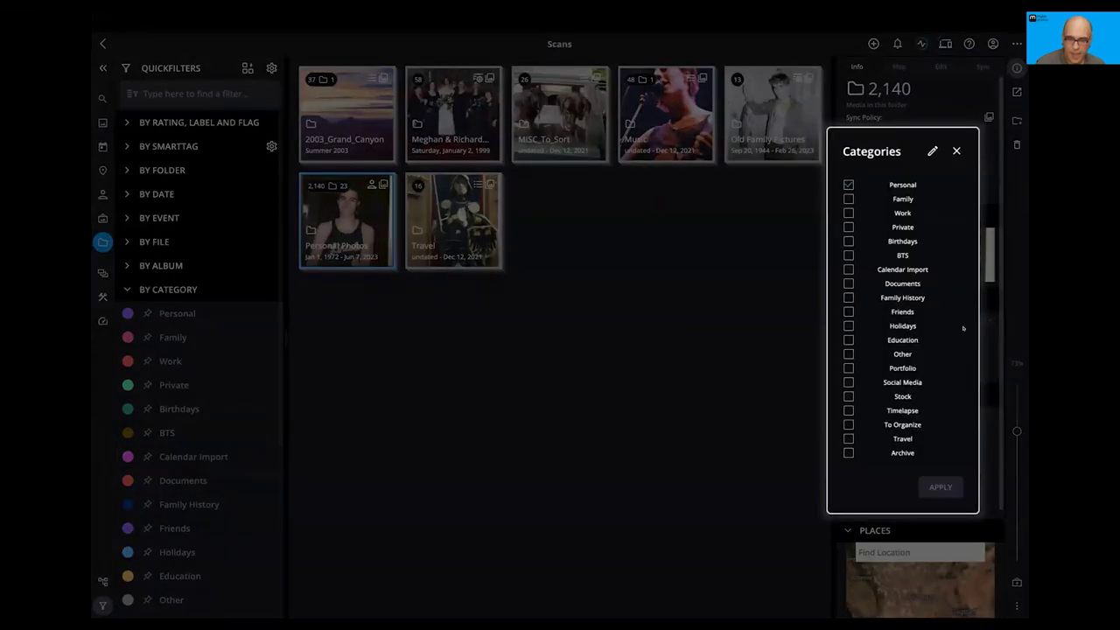
pyautogui.click(848, 298)
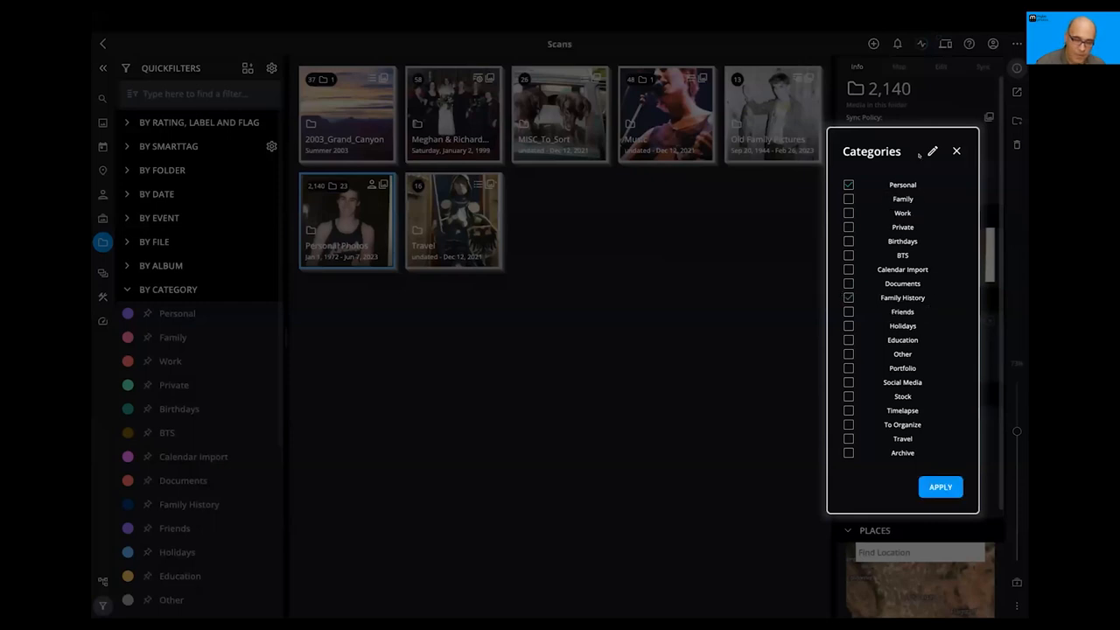
pyautogui.click(932, 152)
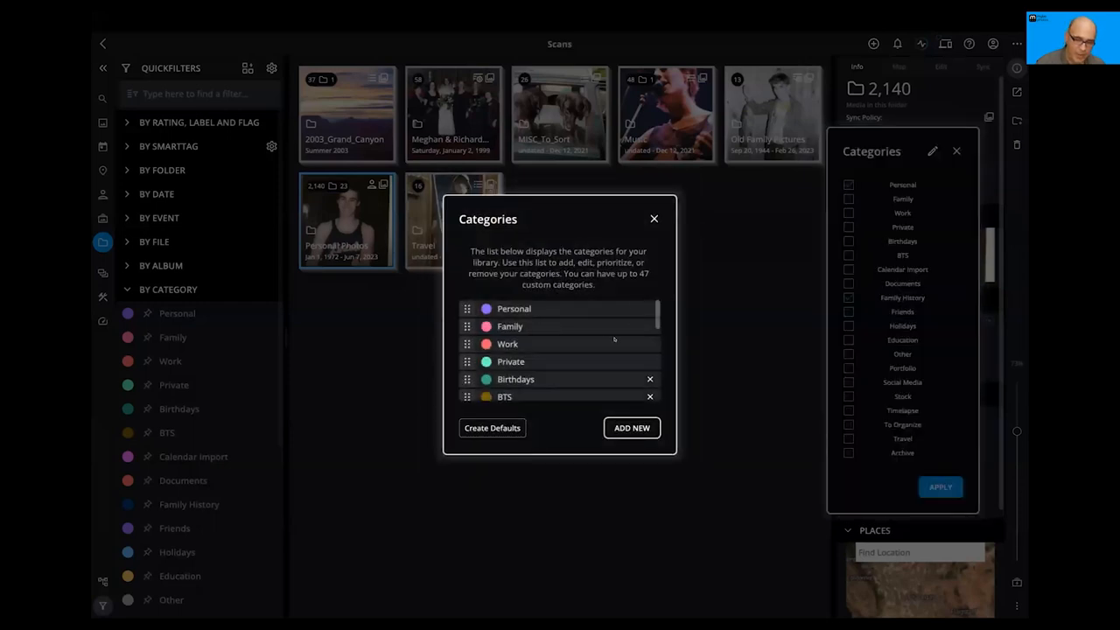
pyautogui.click(654, 218)
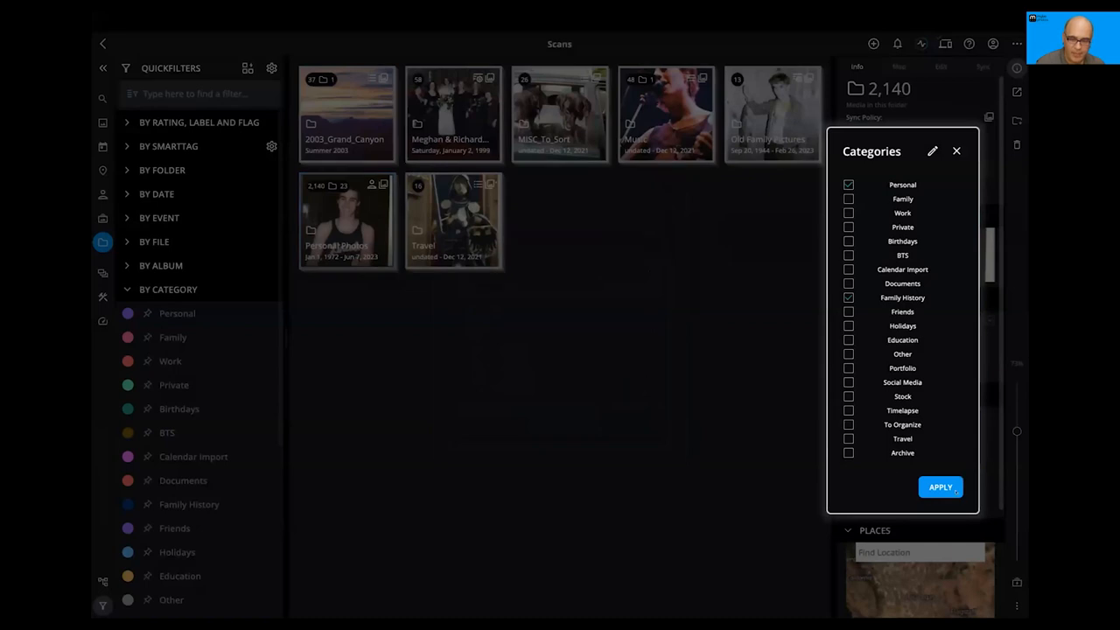
pyautogui.click(946, 463)
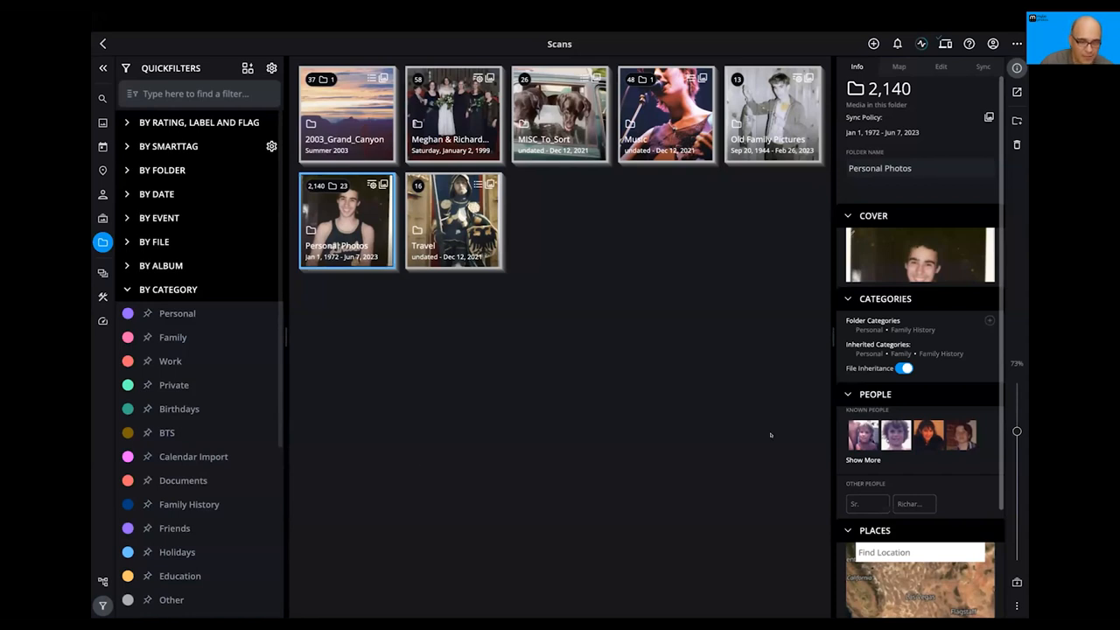
# Choose Family History Project from the Spaces menu and enter its passcode
pyautogui.click(102, 273)
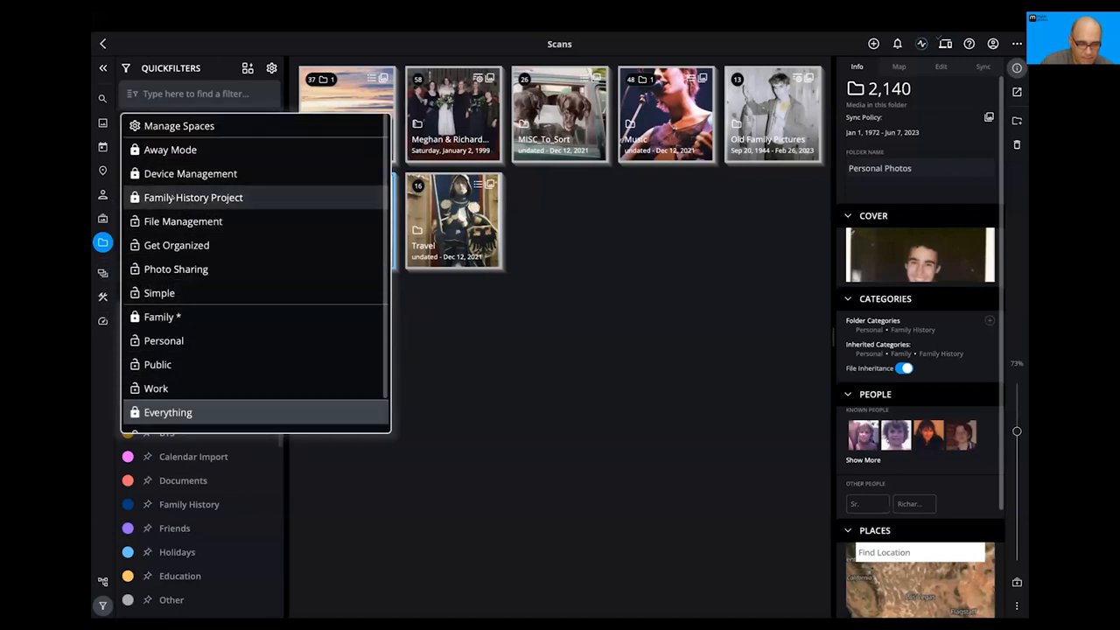
pyautogui.click(193, 197)
pyautogui.write('1')
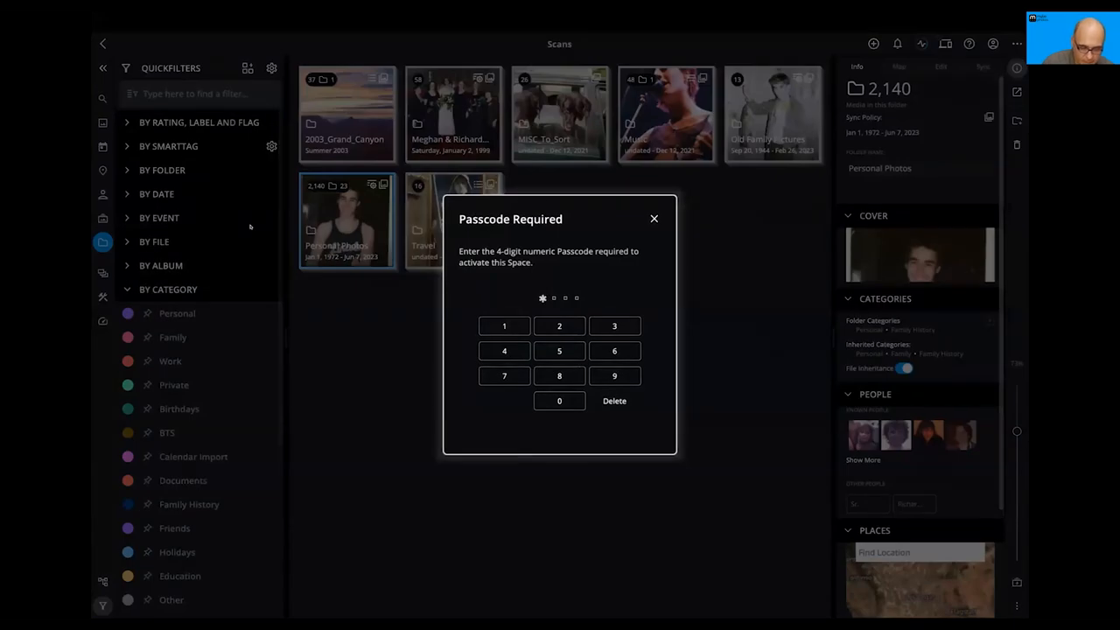
pyautogui.write('111')
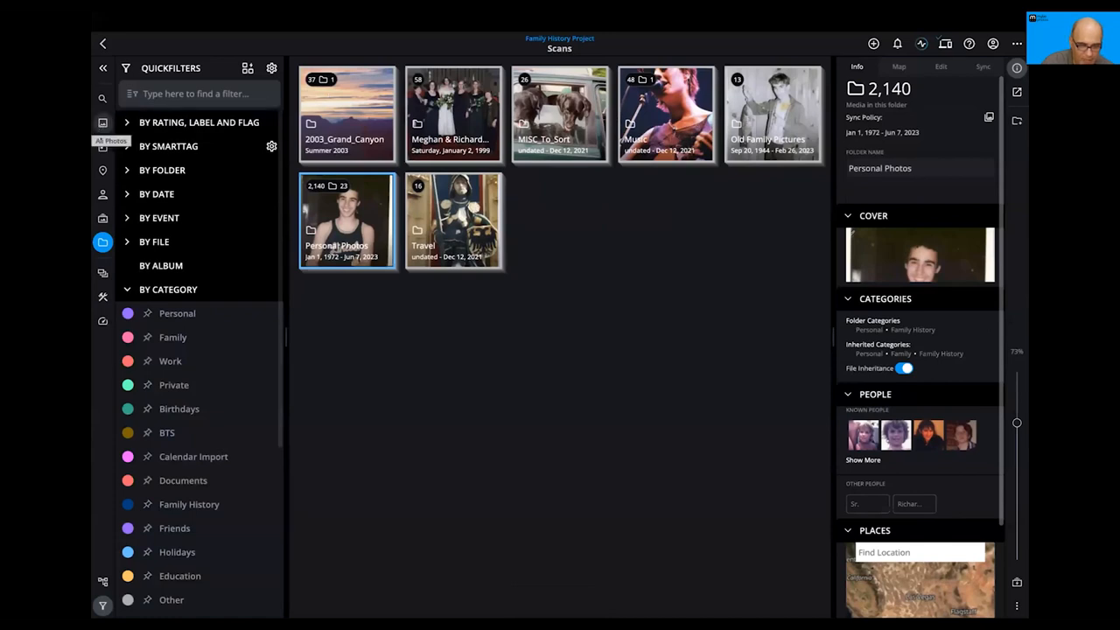
# Show All Photos and expand the file-type extension Quickfilters
pyautogui.click(102, 123)
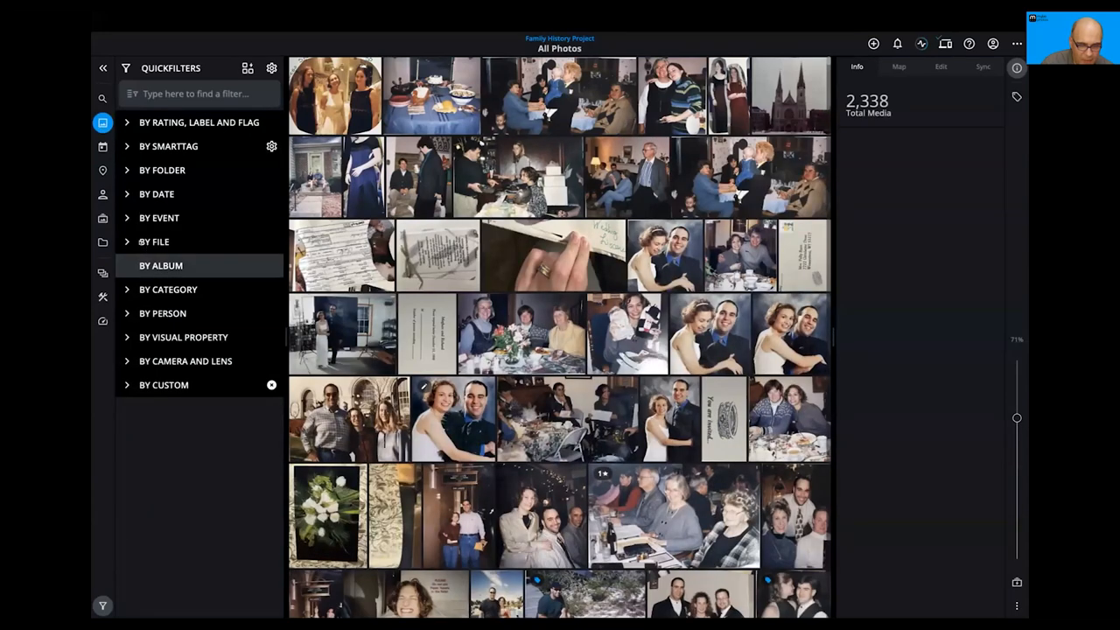
pyautogui.click(128, 242)
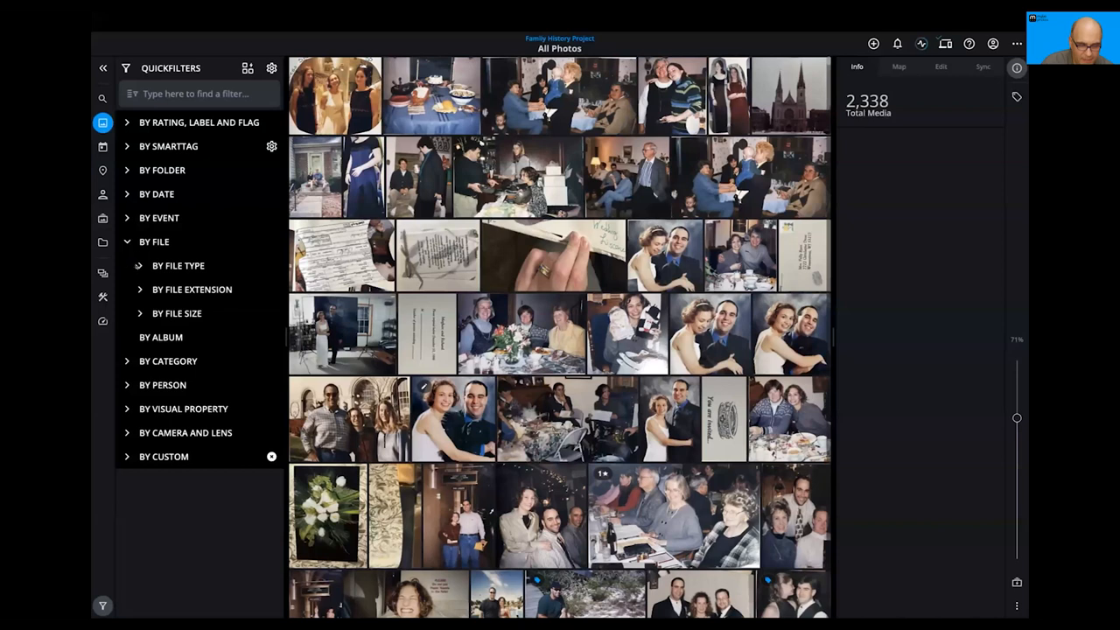
pyautogui.click(139, 265)
pyautogui.click(138, 385)
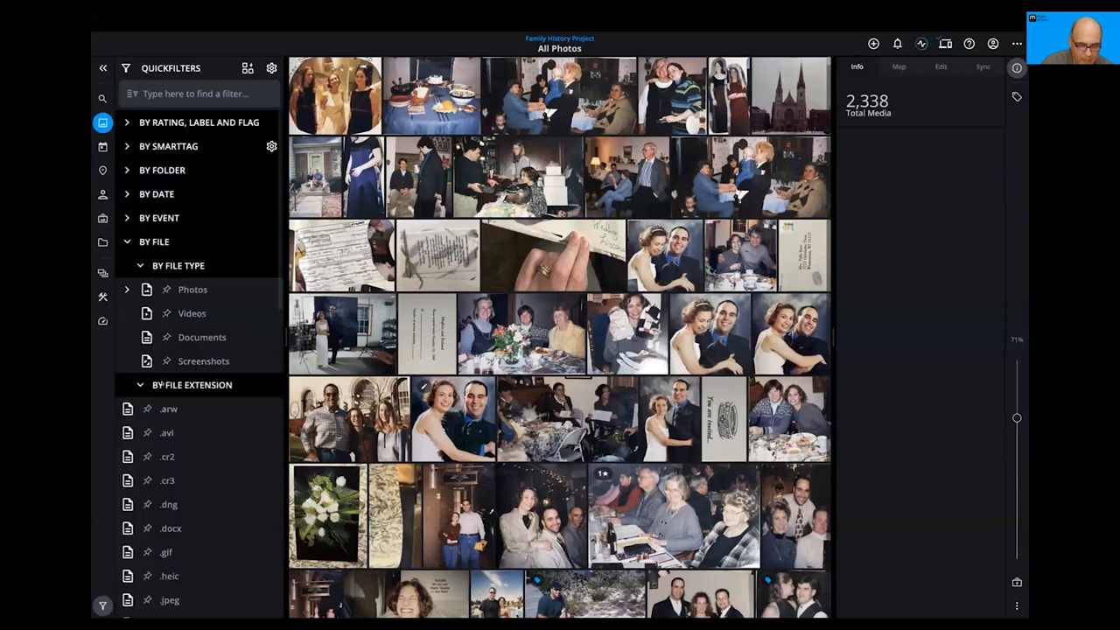
pyautogui.scroll(-4, 172, 387)
pyautogui.scroll(-3, 172, 387)
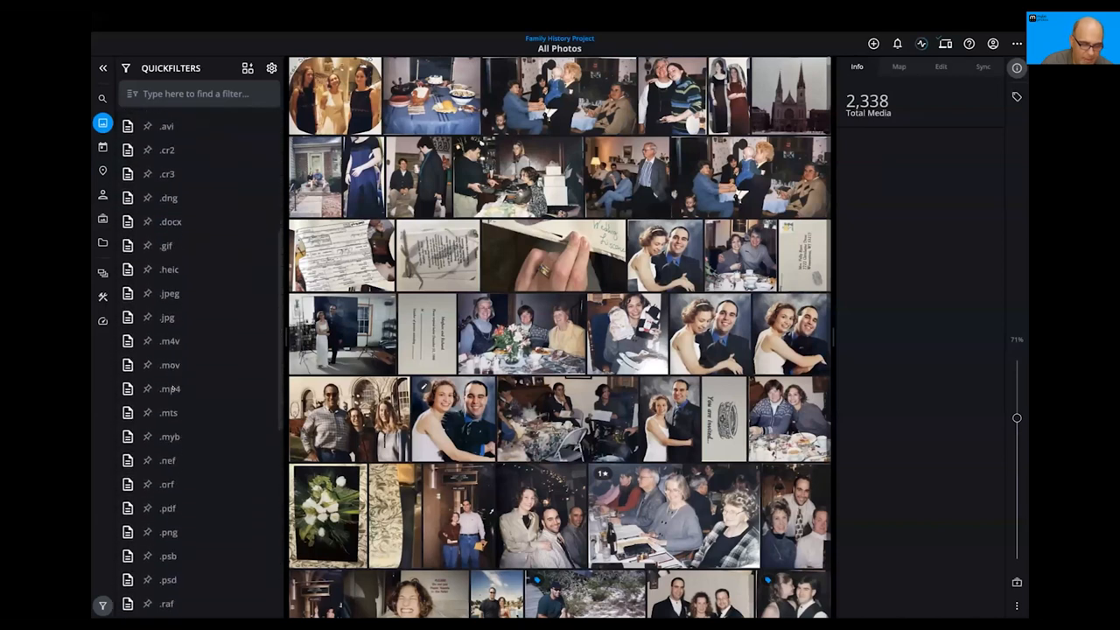
# Filter to .pdf then .tif files, then clear the filter to show all 2,338 media
pyautogui.click(172, 458)
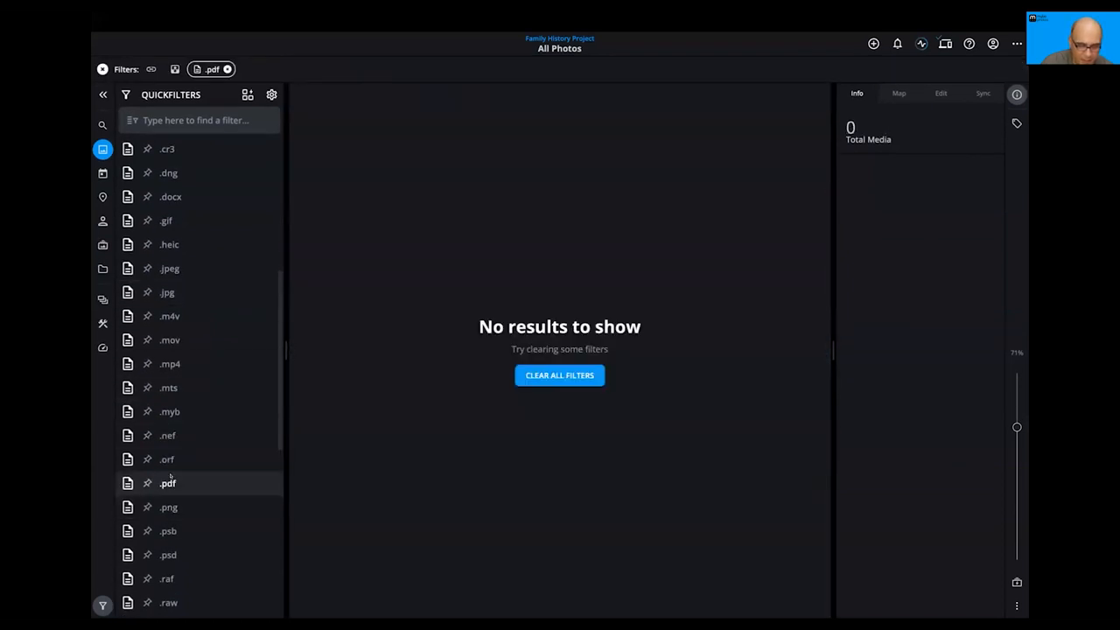
pyautogui.scroll(-3, 165, 554)
pyautogui.scroll(-3, 164, 554)
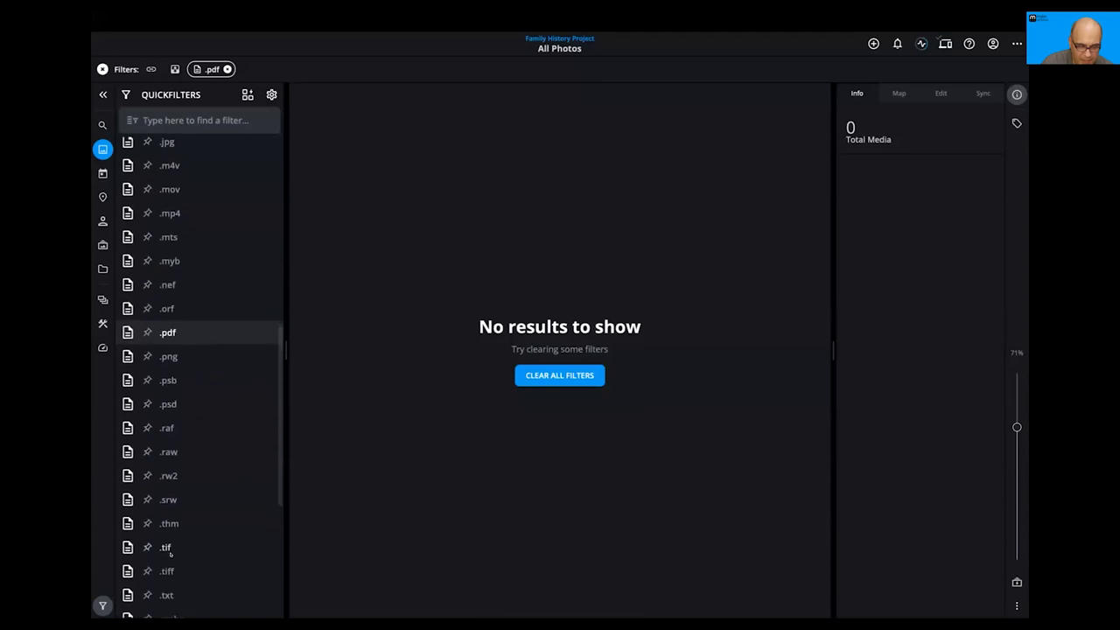
pyautogui.click(167, 530)
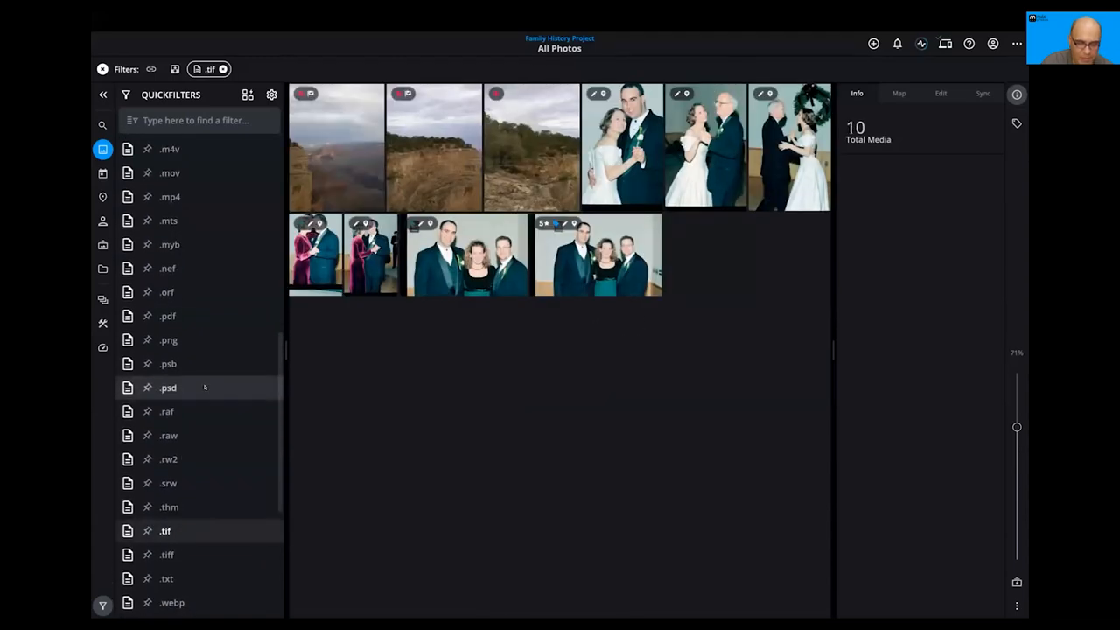
pyautogui.click(224, 69)
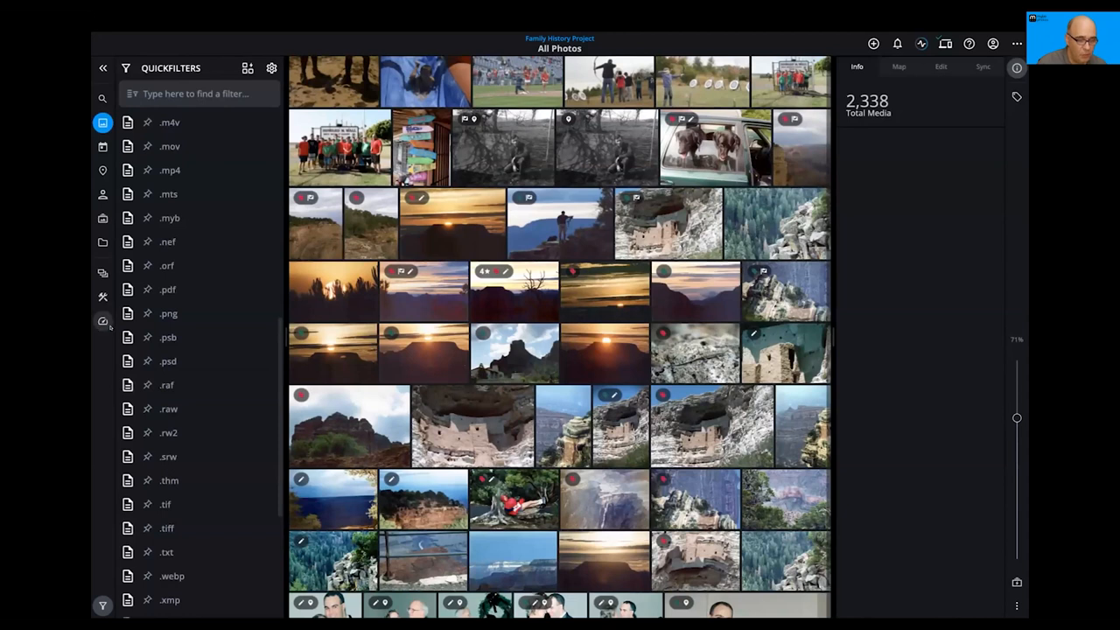
pyautogui.scroll(-8, 163, 350)
pyautogui.scroll(6, 163, 332)
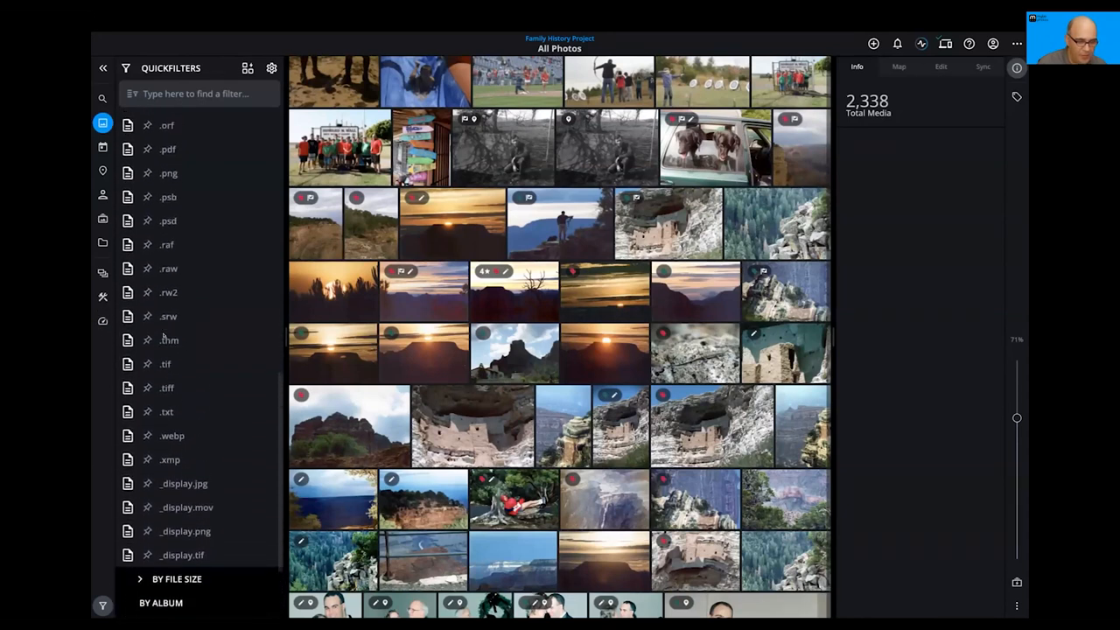
pyautogui.scroll(3, 162, 333)
pyautogui.scroll(-3, 163, 335)
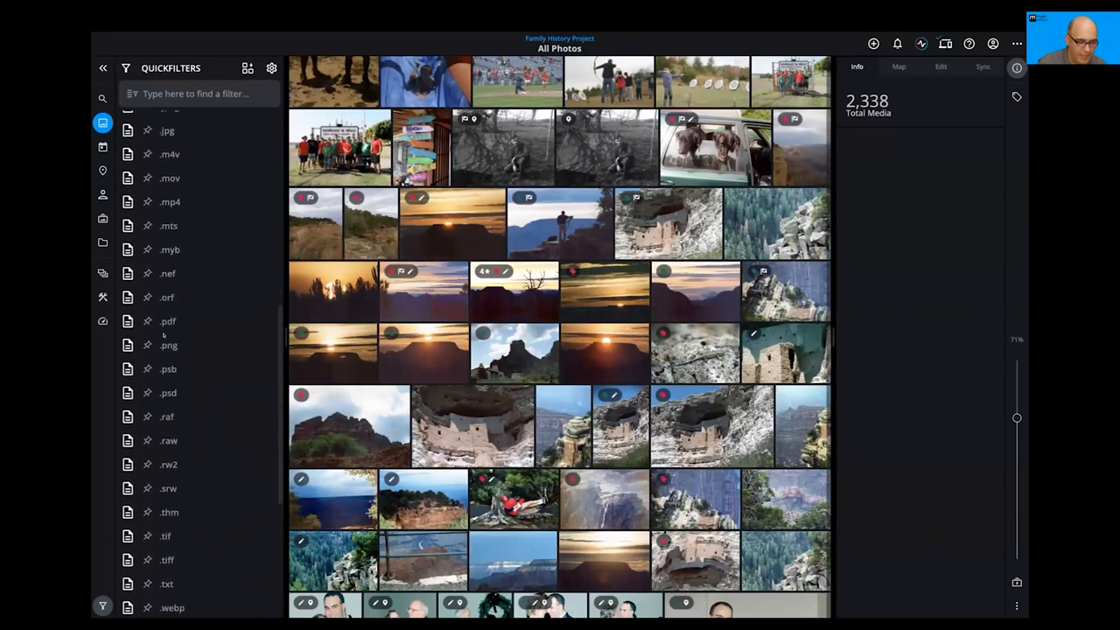
pyautogui.scroll(-3, 163, 394)
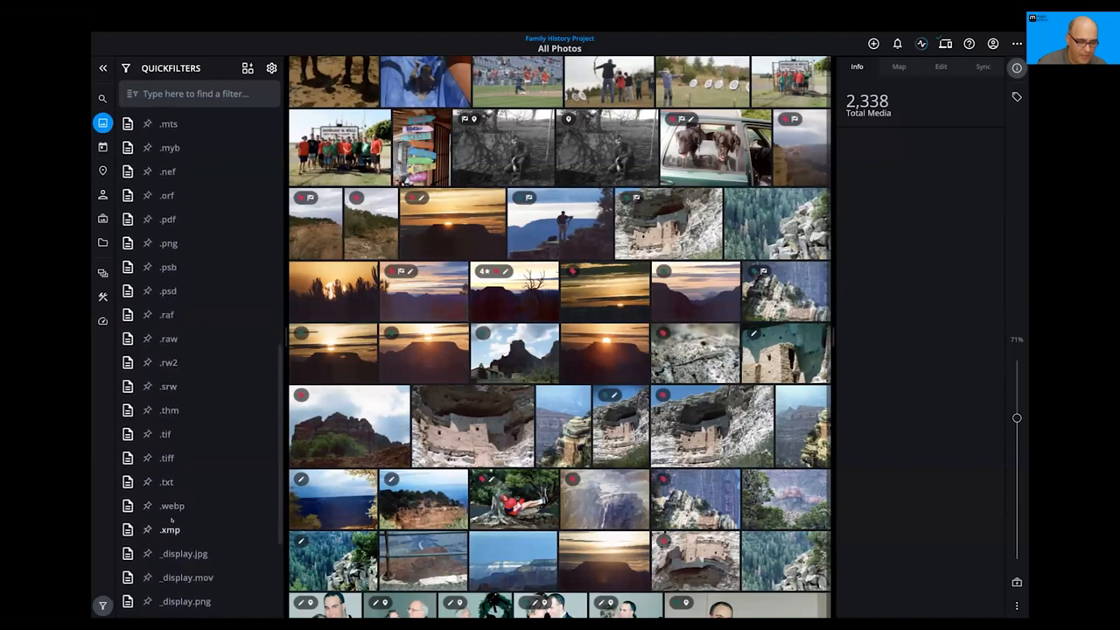
pyautogui.scroll(-3, 166, 394)
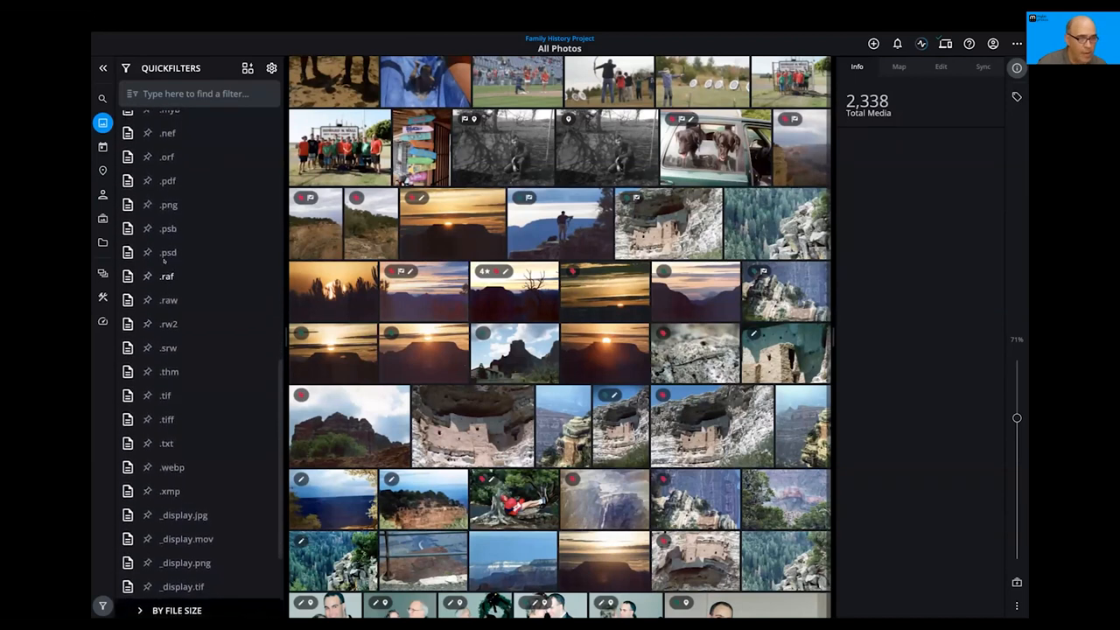
pyautogui.scroll(3, 164, 260)
pyautogui.scroll(3, 164, 261)
pyautogui.scroll(1, 164, 261)
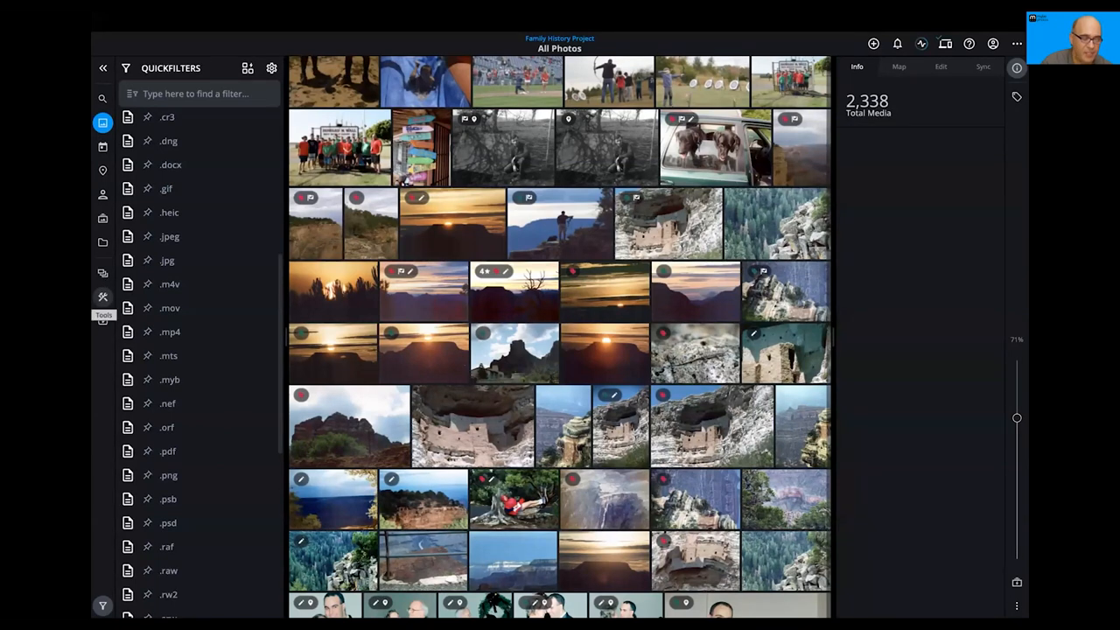
# Start switching to the Personal space, cancel its passcode prompt, and reopen the Spaces menu
pyautogui.click(103, 273)
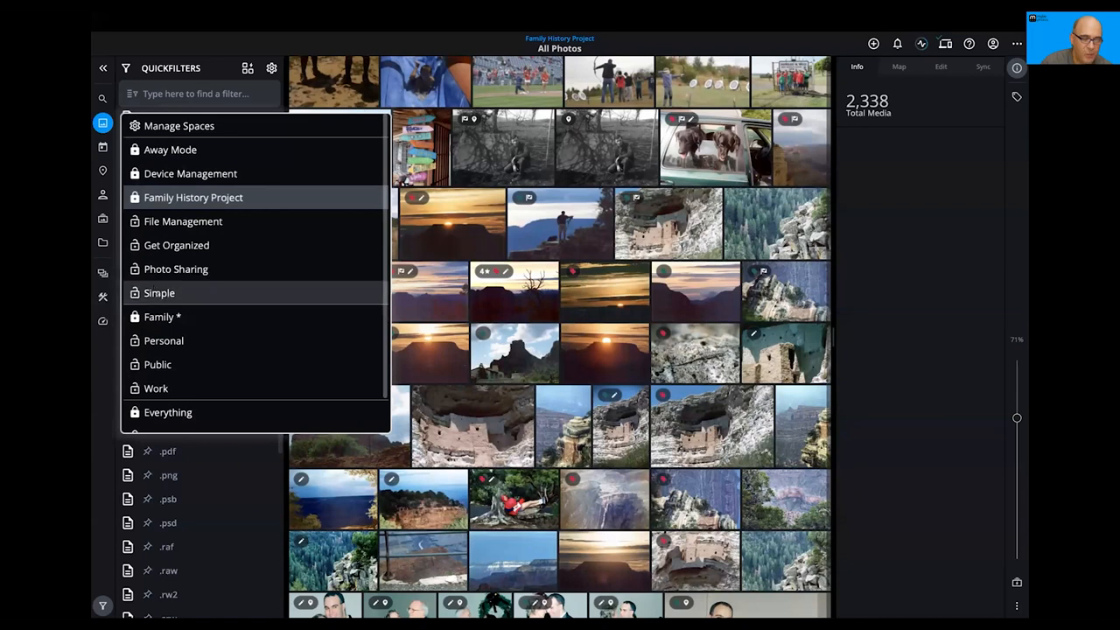
pyautogui.click(163, 340)
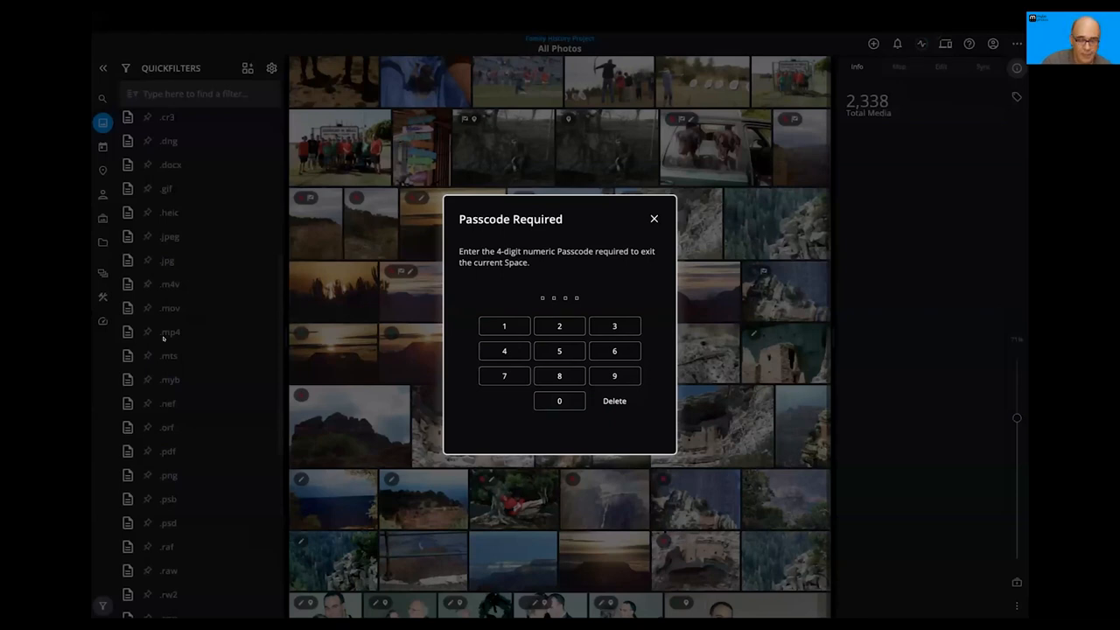
pyautogui.click(654, 219)
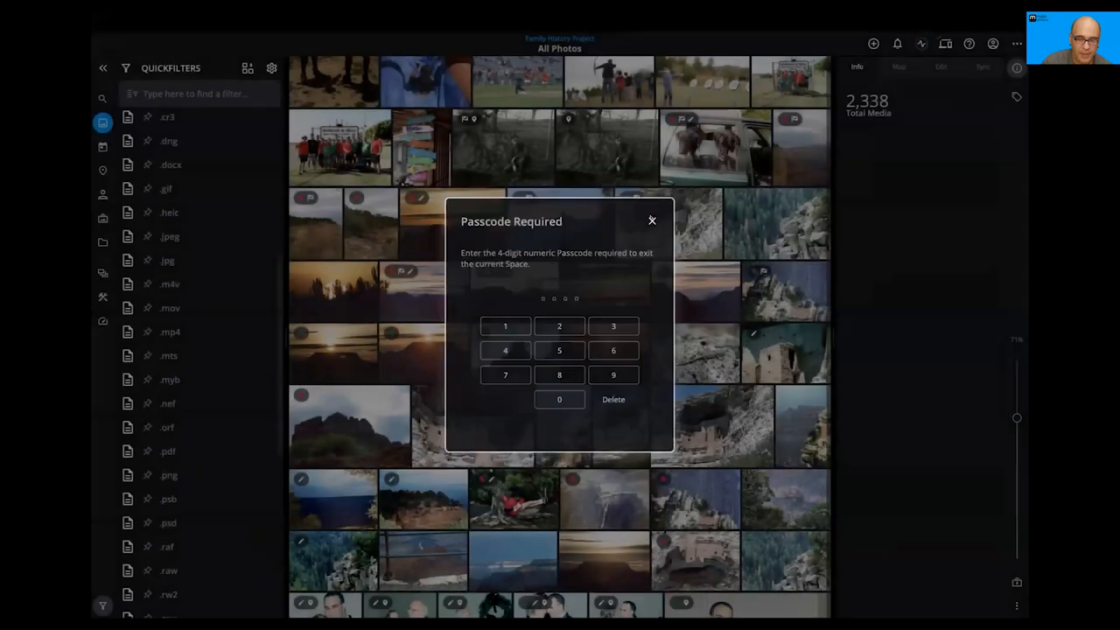
pyautogui.click(102, 273)
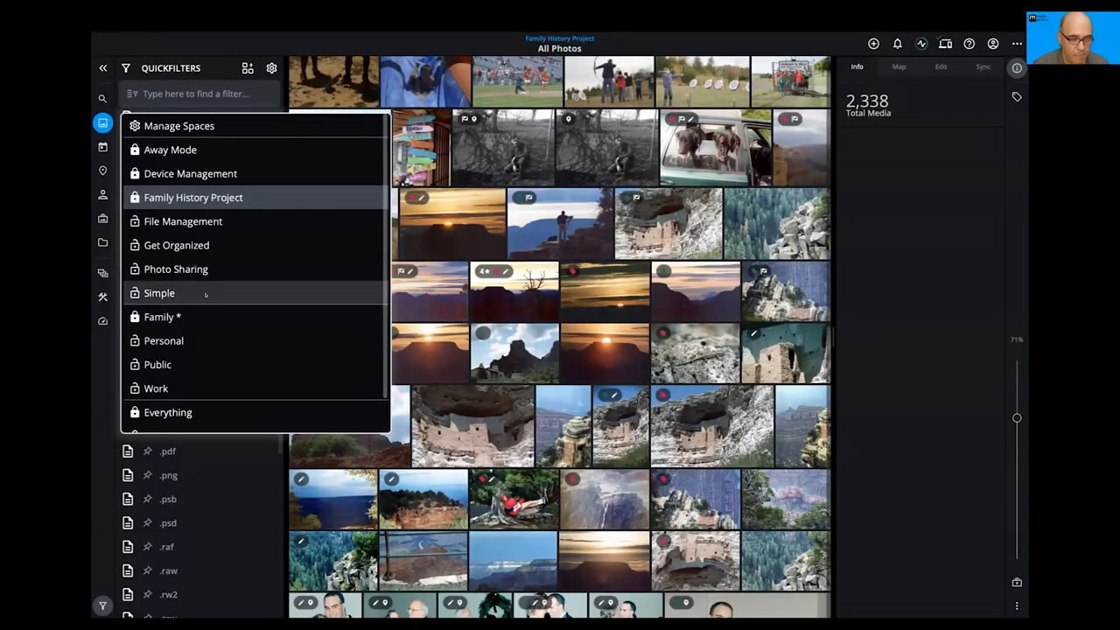
# Add a new space named Michael and remove its Public QuickCollection
pyautogui.click(188, 125)
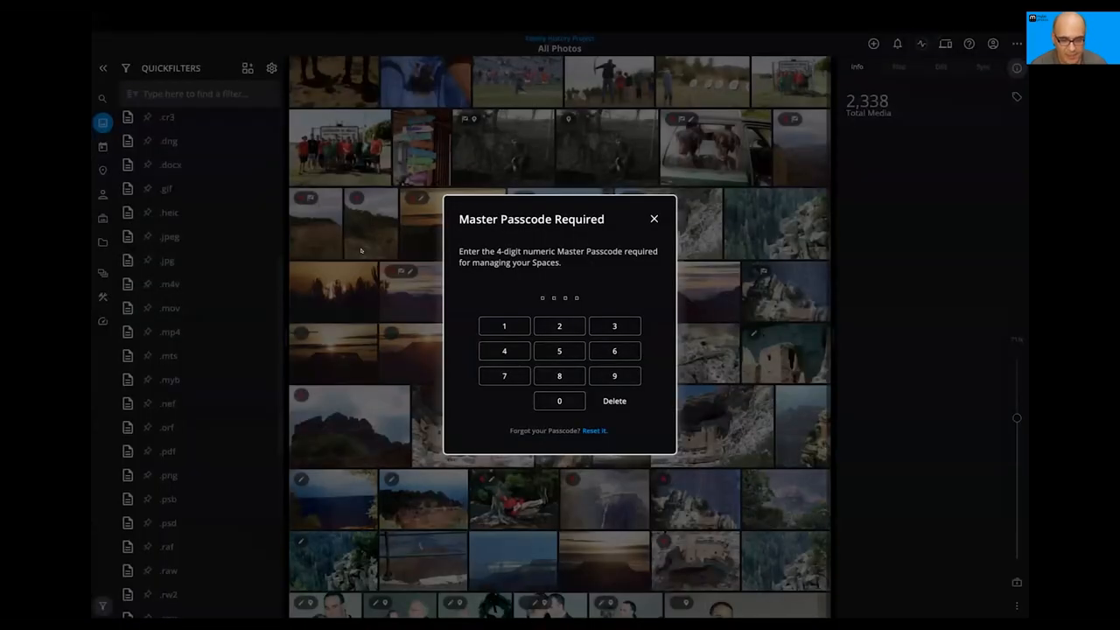
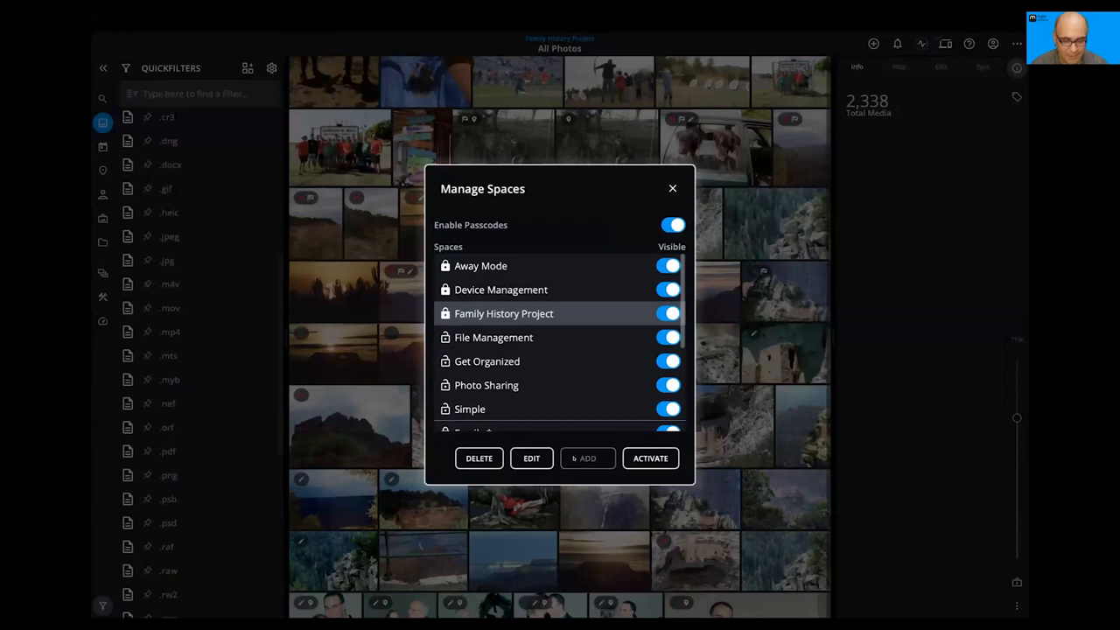
pyautogui.click(588, 458)
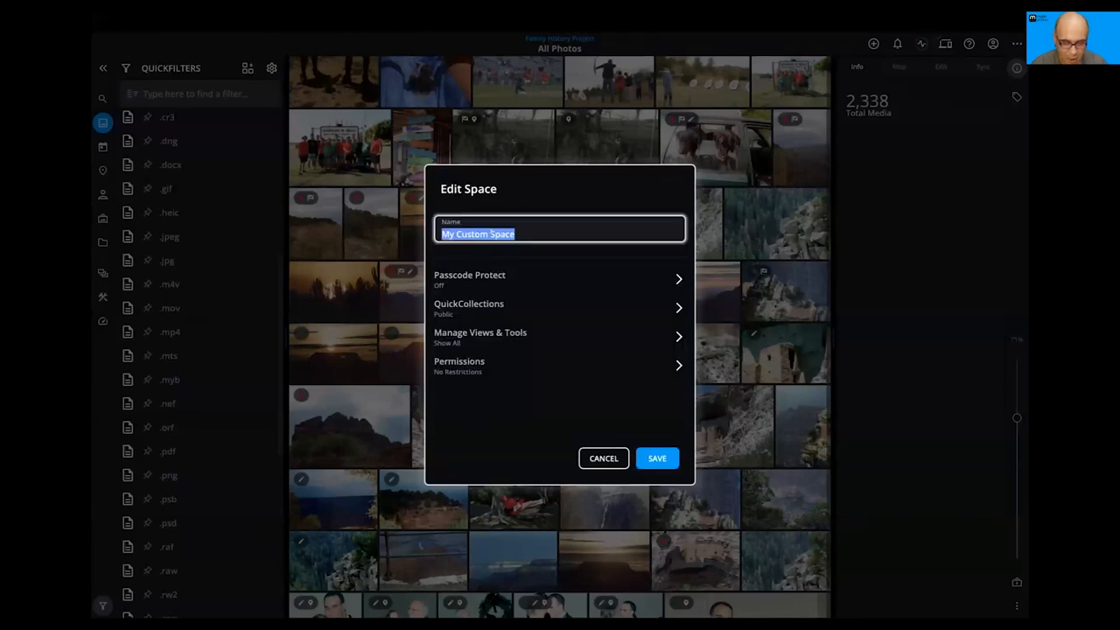
pyautogui.write('Michael')
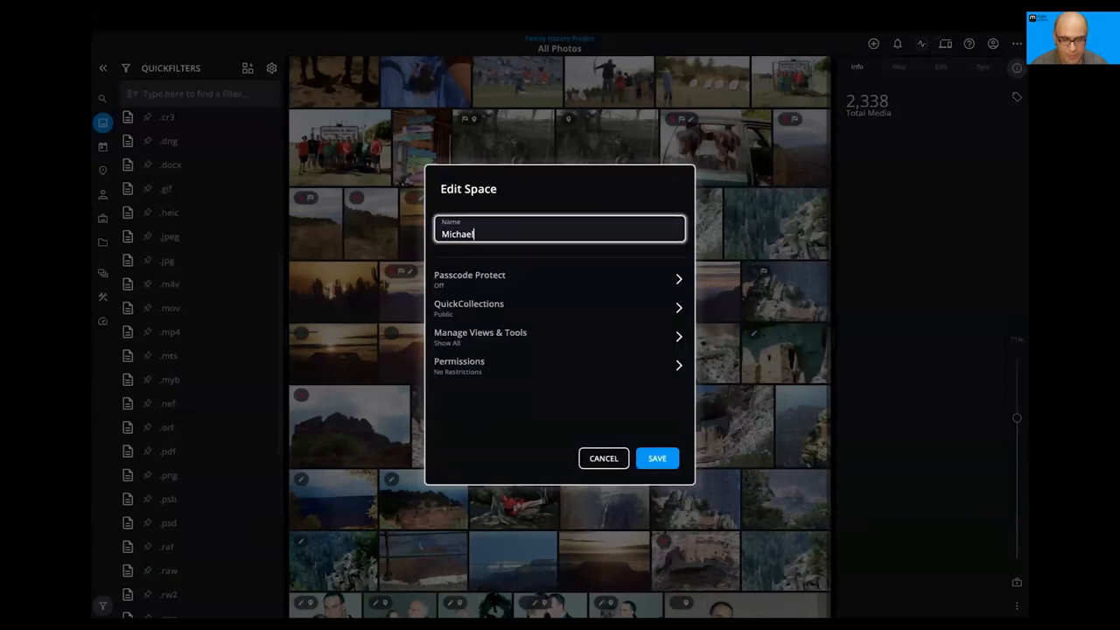
pyautogui.click(508, 308)
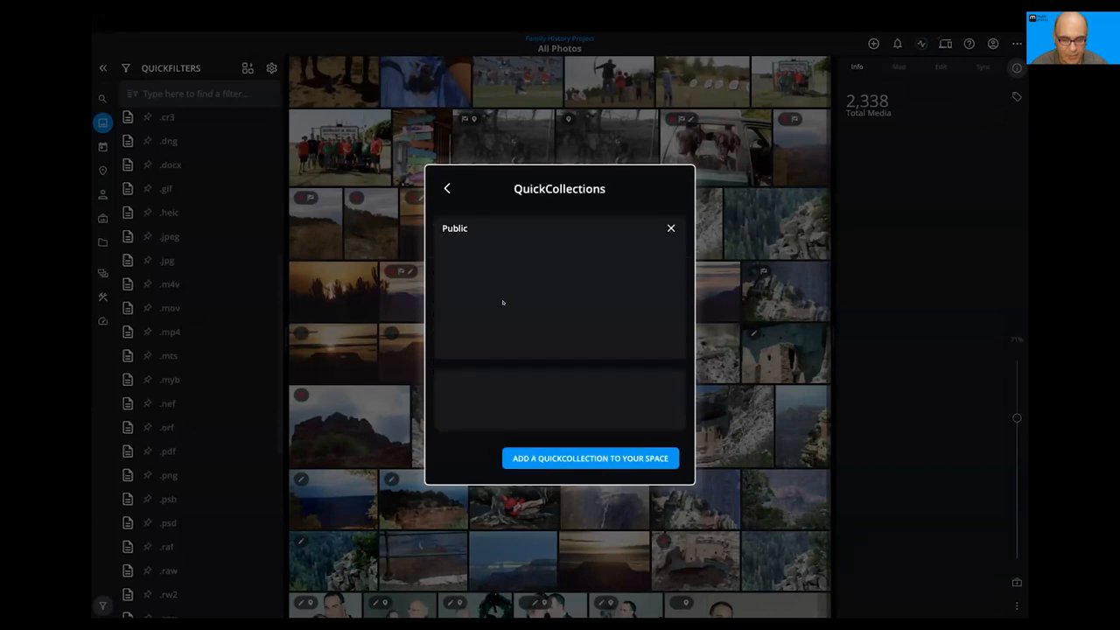
pyautogui.click(671, 229)
# Add the Family and Family History QuickCollections to the Michael space
pyautogui.click(590, 458)
pyautogui.click(472, 275)
pyautogui.click(466, 252)
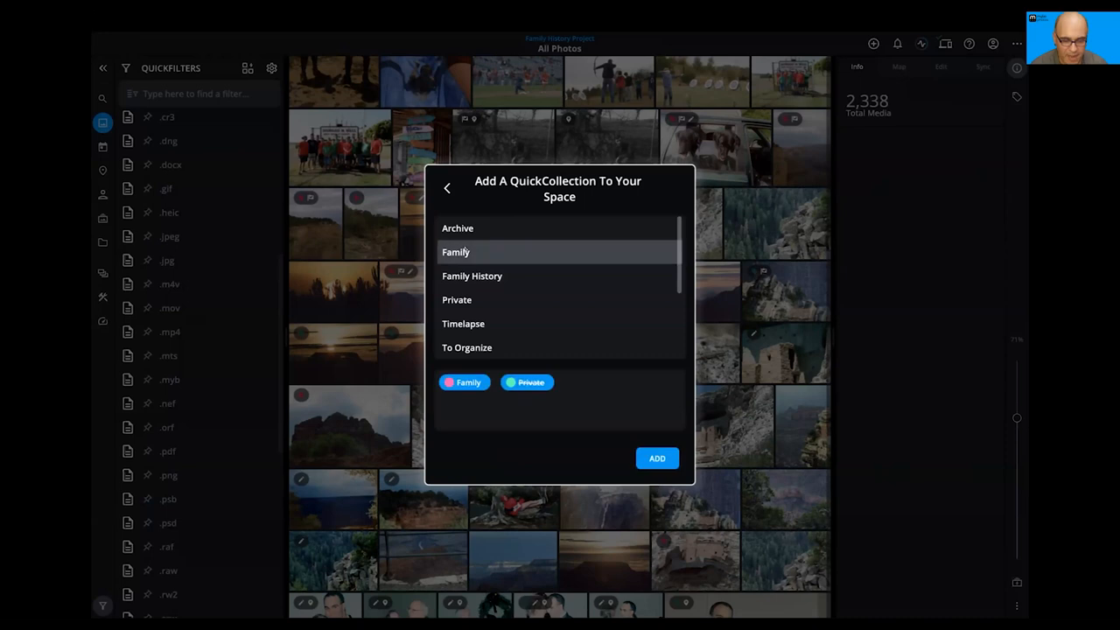
pyautogui.click(658, 457)
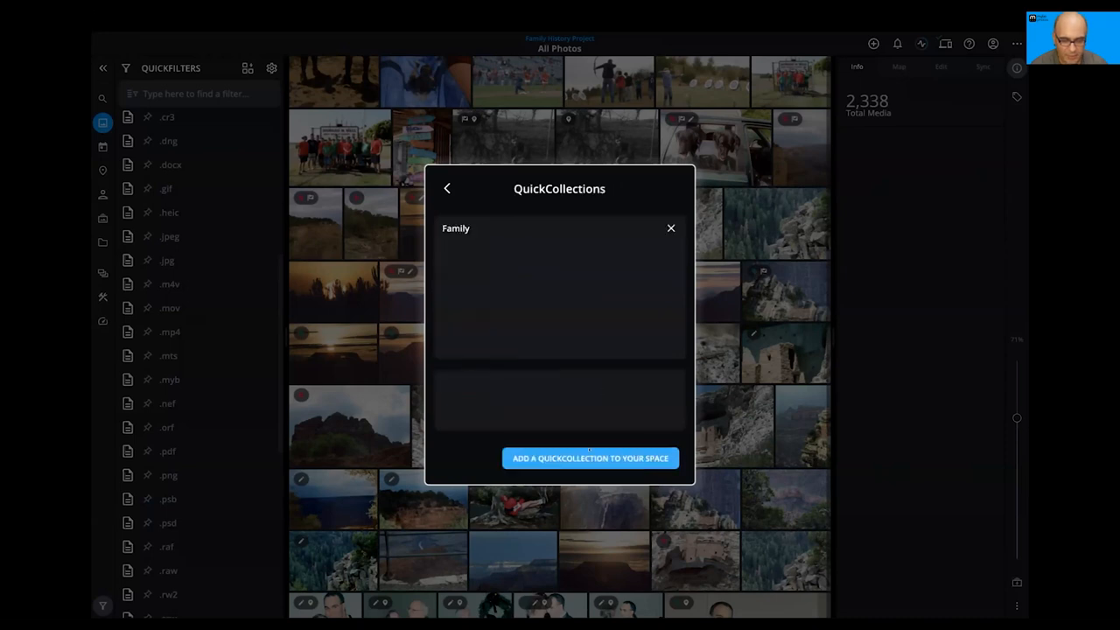
pyautogui.click(560, 459)
pyautogui.click(457, 300)
pyautogui.click(473, 275)
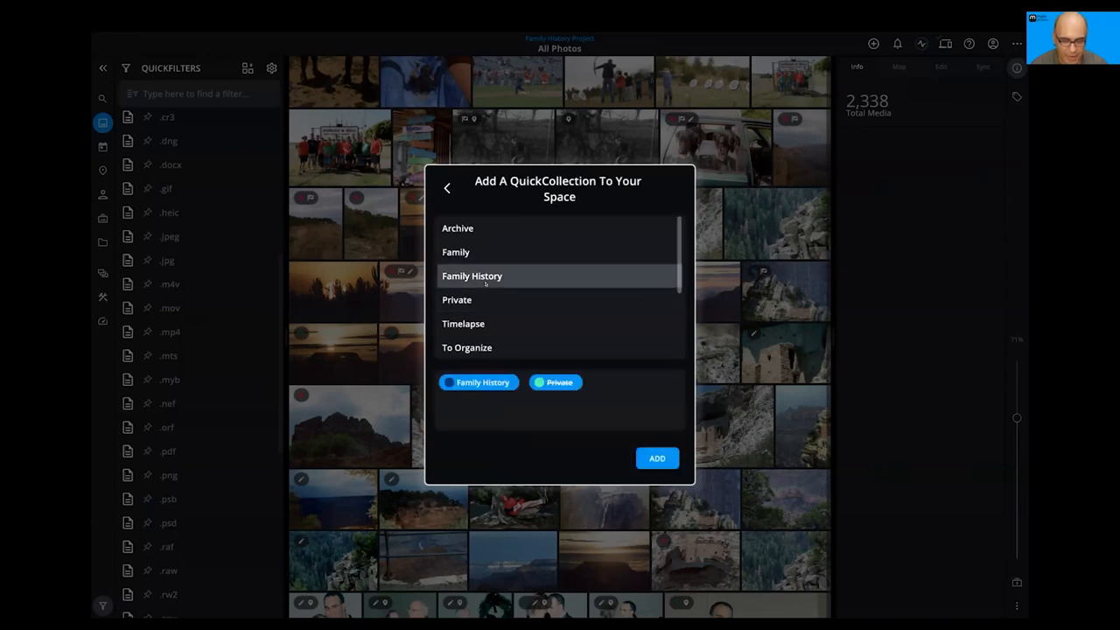
pyautogui.click(657, 458)
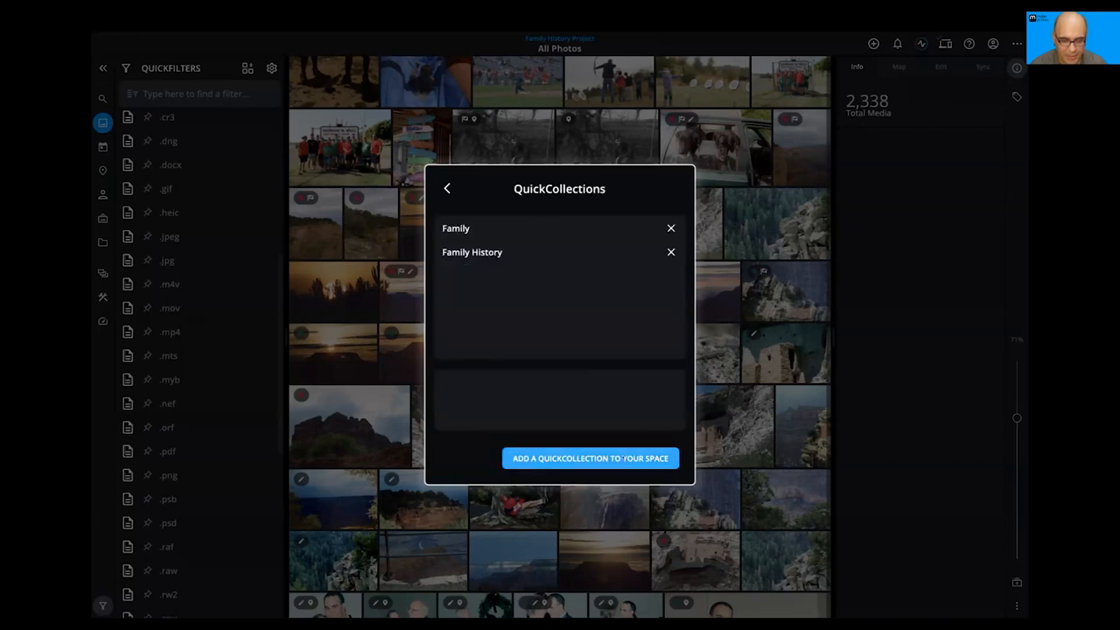
# Return to the space's main settings and save the Michael space
pyautogui.click(560, 459)
pyautogui.scroll(-2, 537, 304)
pyautogui.scroll(-2, 537, 304)
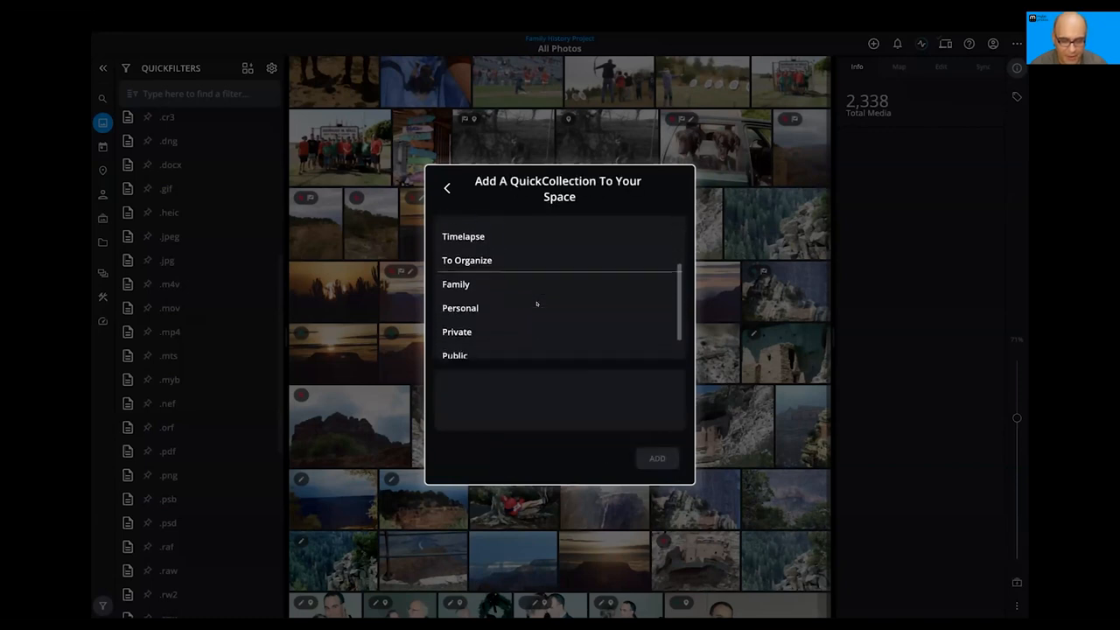
pyautogui.scroll(-1, 537, 304)
pyautogui.scroll(5, 537, 304)
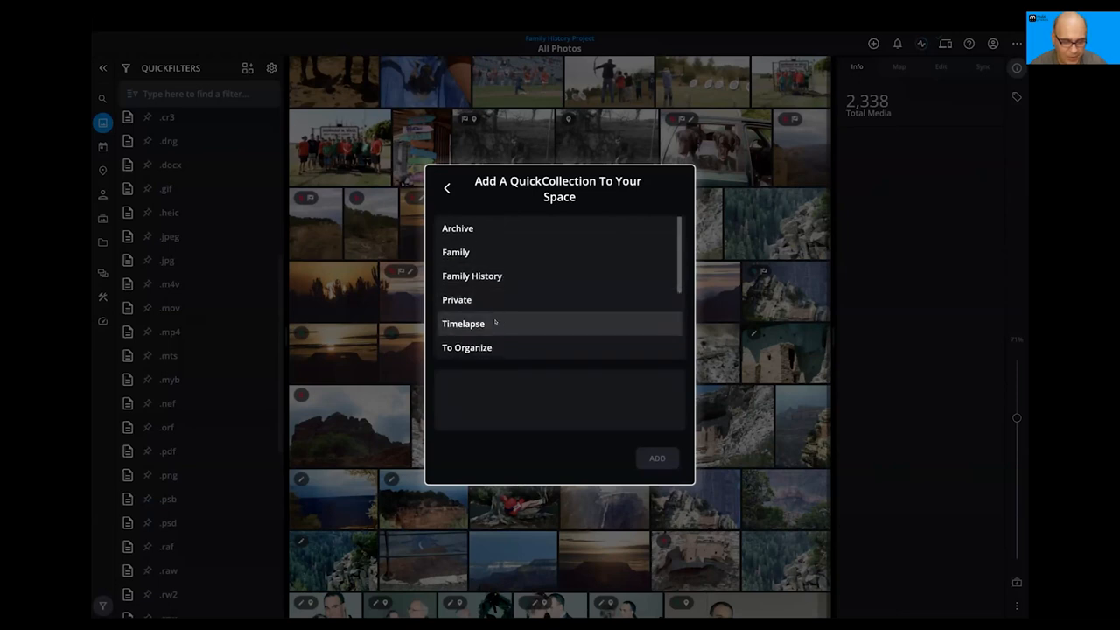
pyautogui.scroll(-2, 490, 306)
pyautogui.scroll(-1, 496, 322)
pyautogui.scroll(-2, 495, 323)
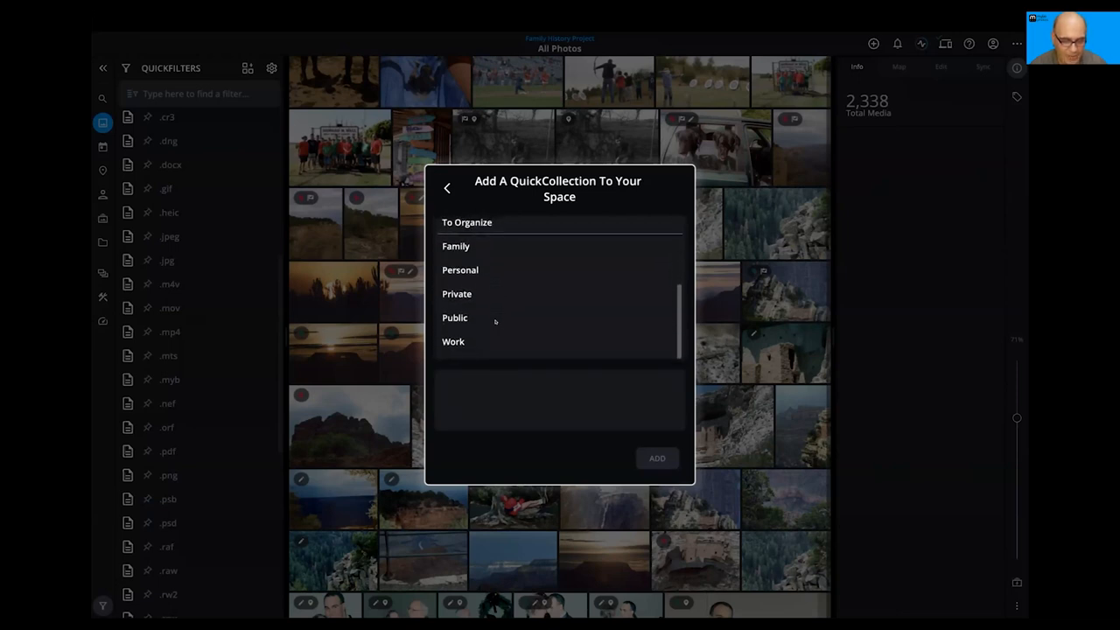
pyautogui.scroll(2, 526, 307)
pyautogui.scroll(2, 581, 293)
pyautogui.scroll(1, 581, 293)
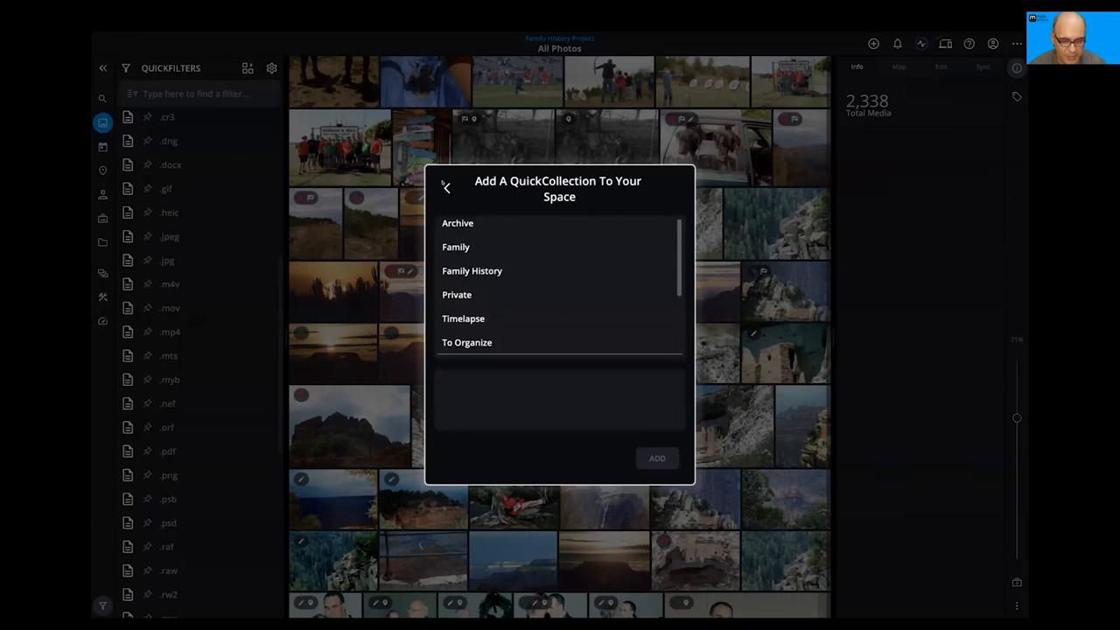
pyautogui.click(446, 187)
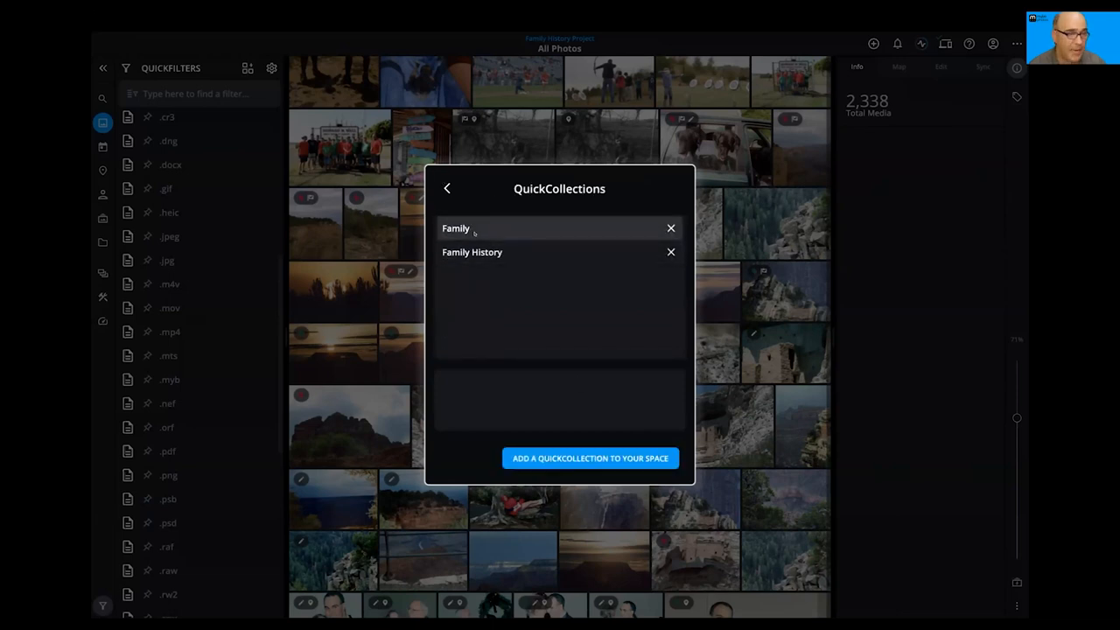
pyautogui.click(447, 189)
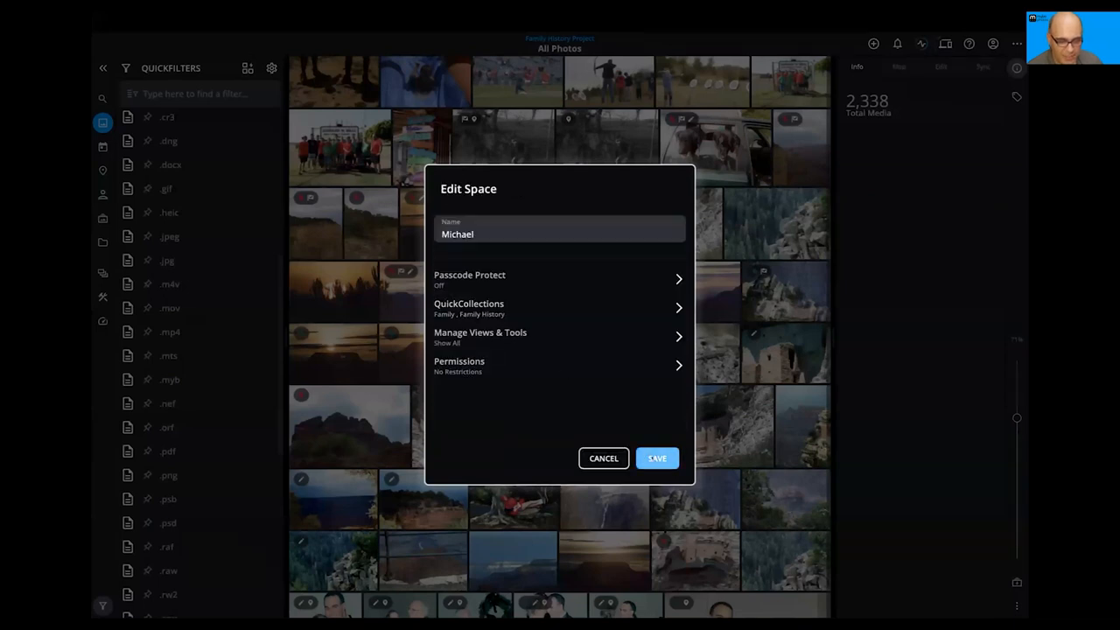
pyautogui.click(657, 458)
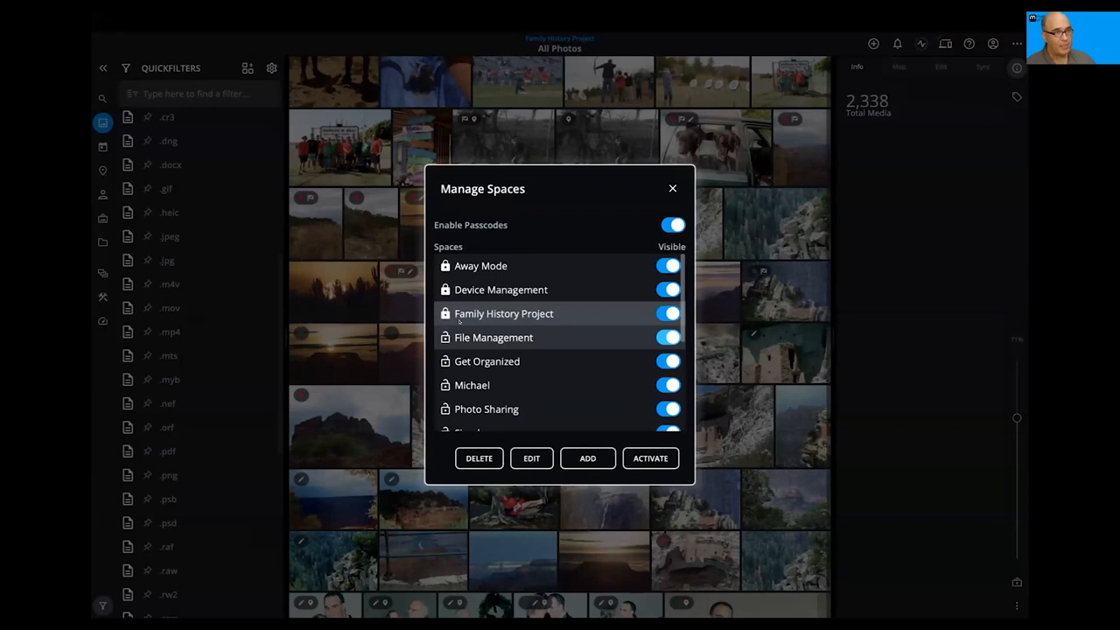